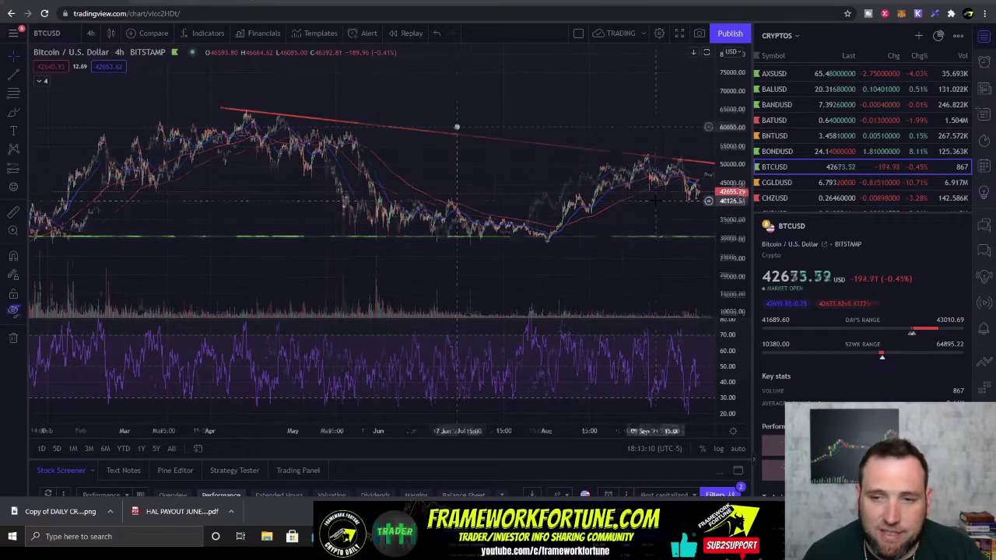
Hide all drawings on the 4-hour Bitcoin chart and bring a longer stretch of price history into view
key("ctrl+alt+h")
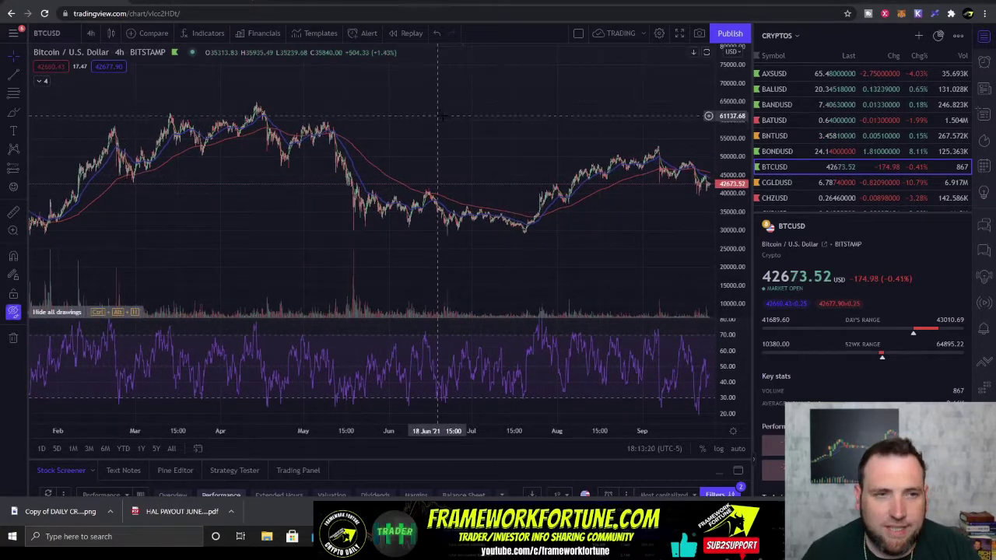
scroll(595, 134, "down", 3)
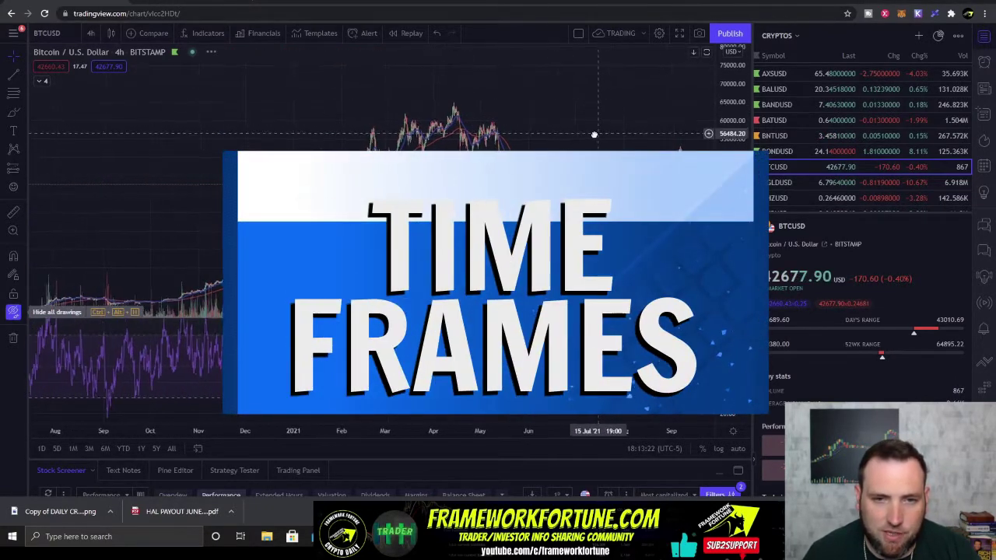
left_click_drag(595, 135, 576, 136)
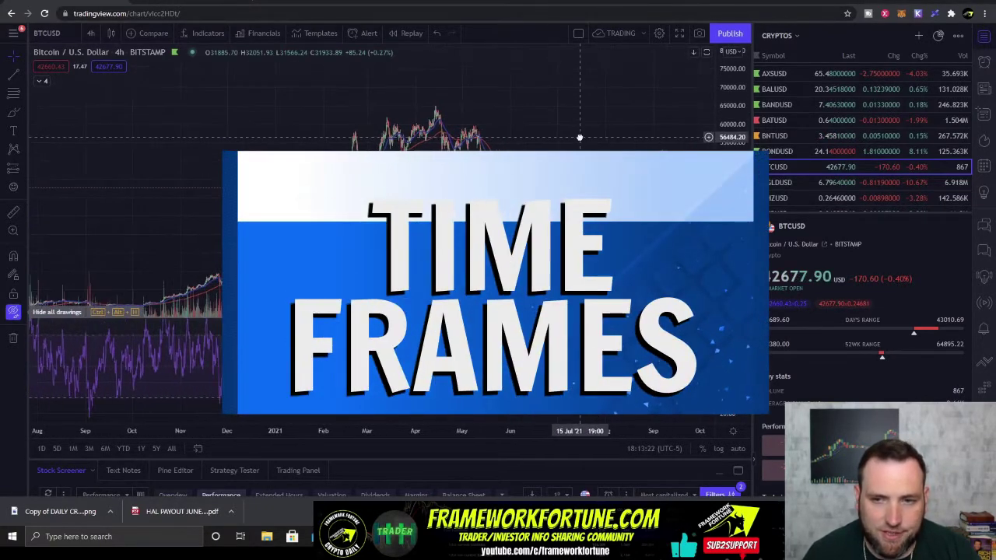
Switch the Bitcoin chart to the 1-day interval and enlarge the candles from August and September 2021
left_click(92, 34)
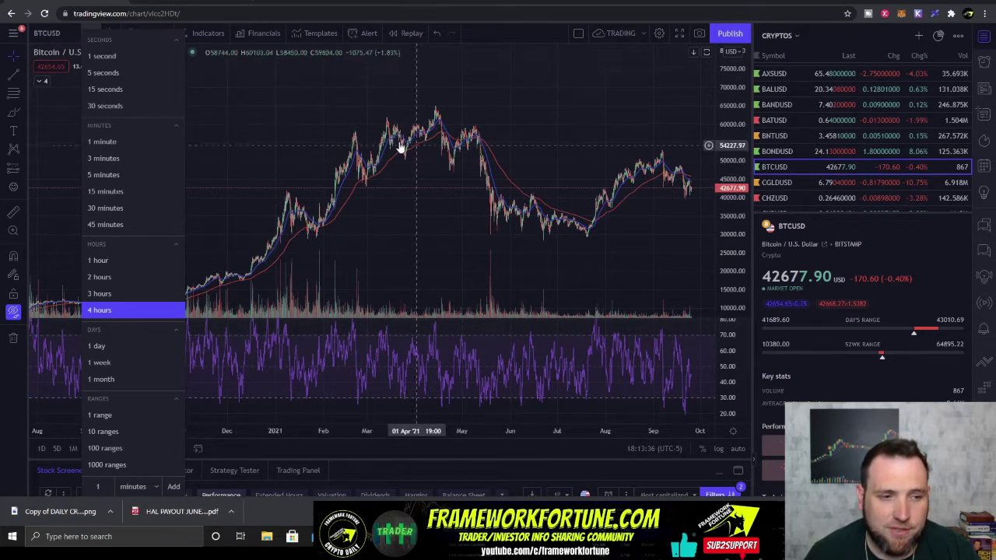
left_click(115, 348)
scroll(659, 260, "up", 5)
scroll(660, 261, "up", 5)
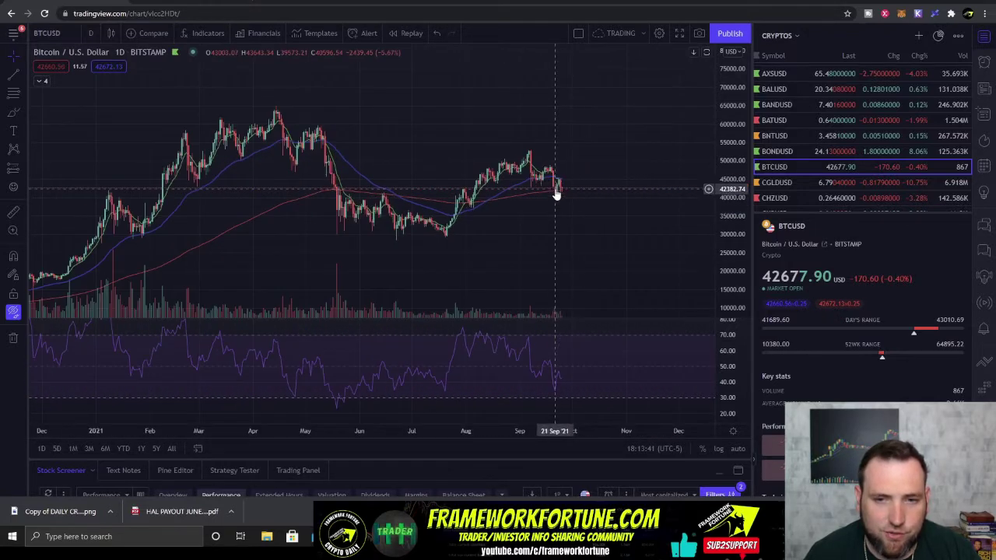
left_click_drag(734, 155, 734, 97)
scroll(240, 154, "up", 5)
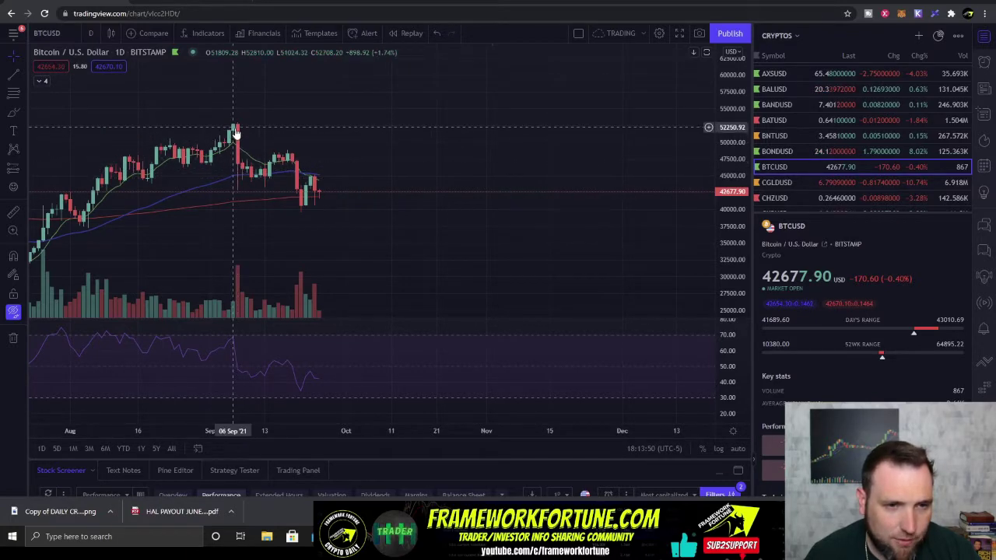
Examine the daily Bitcoin candles, moving averages, volume and RSI, comparing the September 2021 candles with the trend since late 2020
scroll(527, 147, "down", 8)
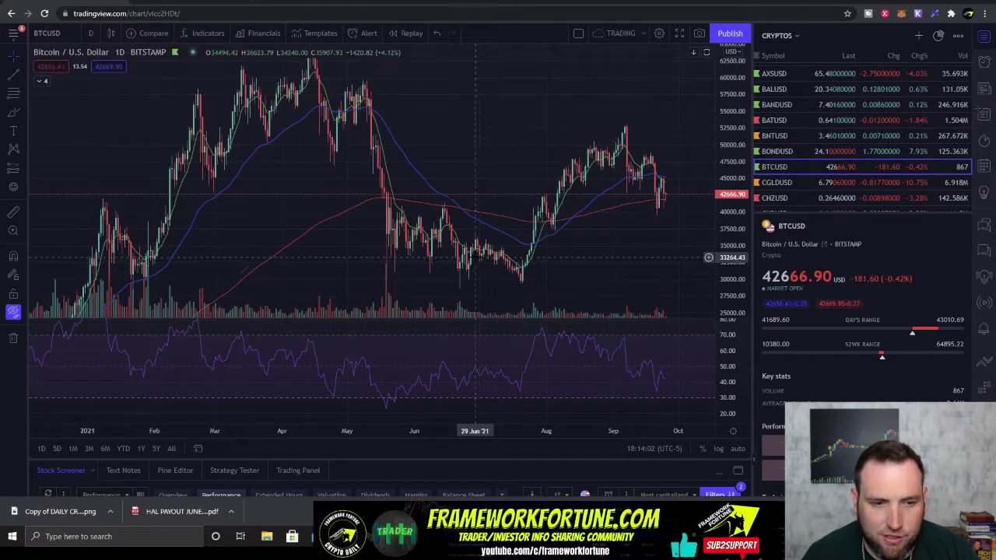
scroll(477, 258, "down", 2)
left_click_drag(711, 88, 709, 182)
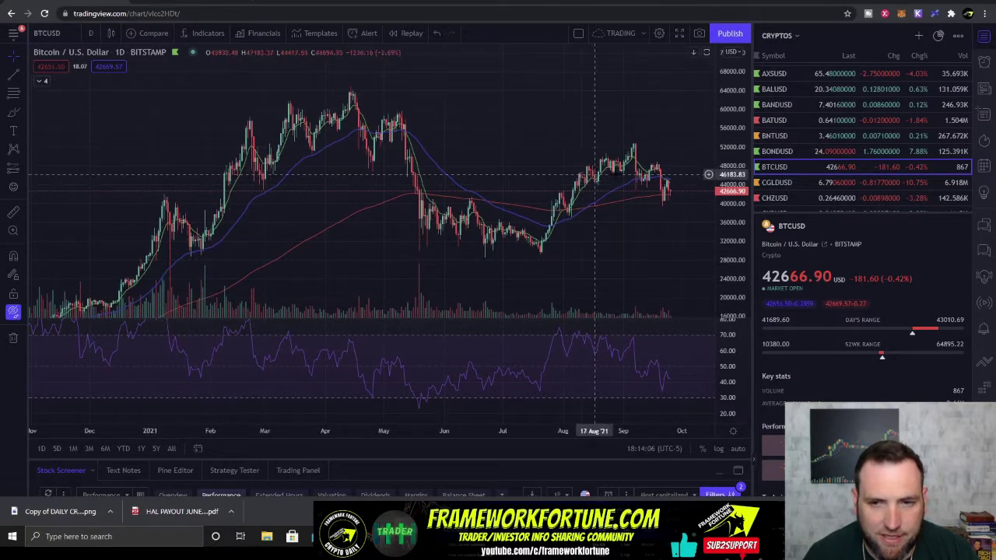
left_click_drag(741, 123, 739, 151)
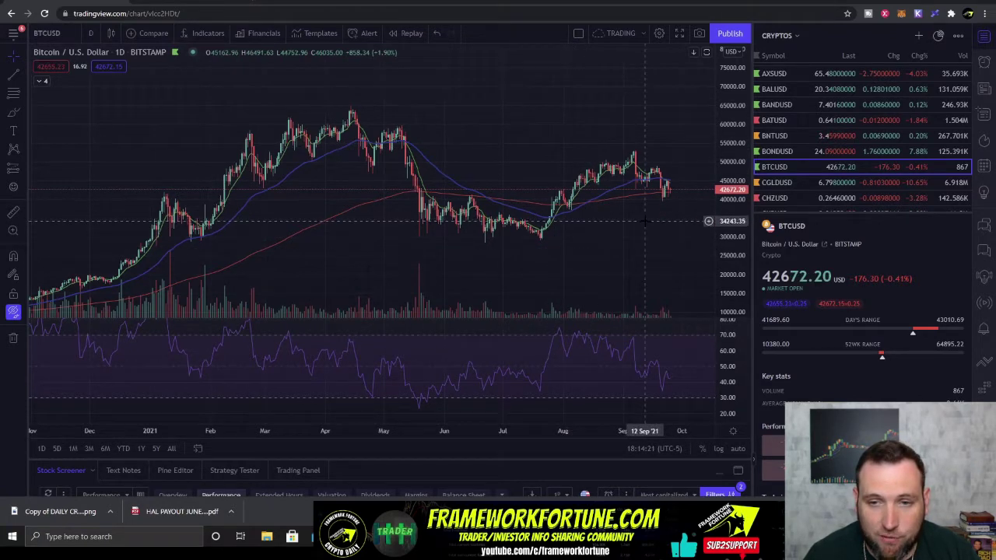
scroll(645, 233, "up", 5)
scroll(514, 235, "up", 2)
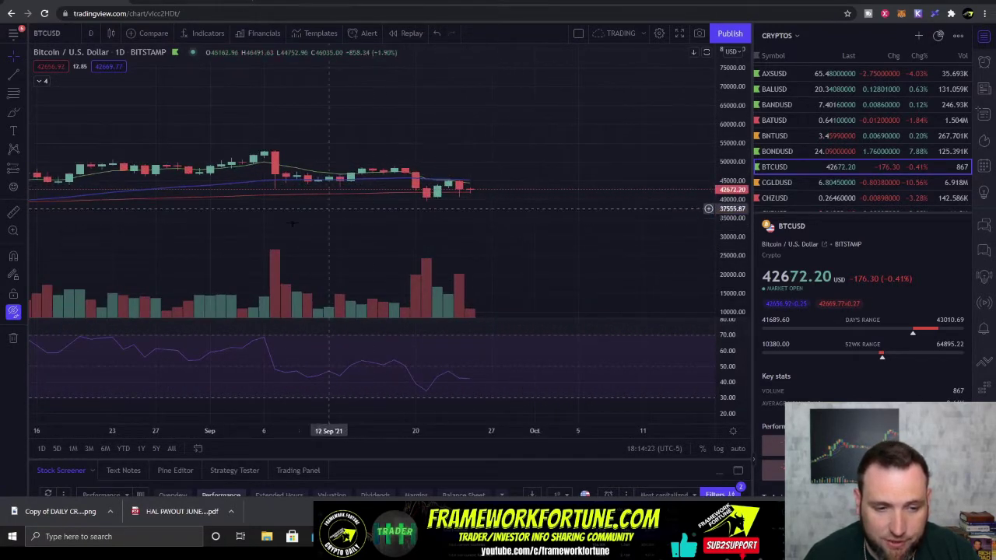
scroll(296, 206, "down", 6)
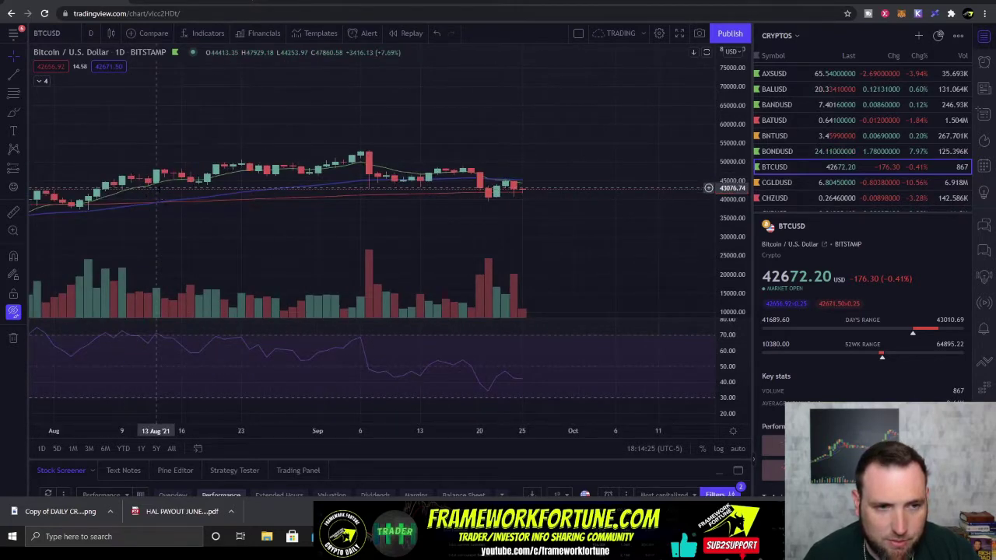
scroll(294, 195, "down", 3)
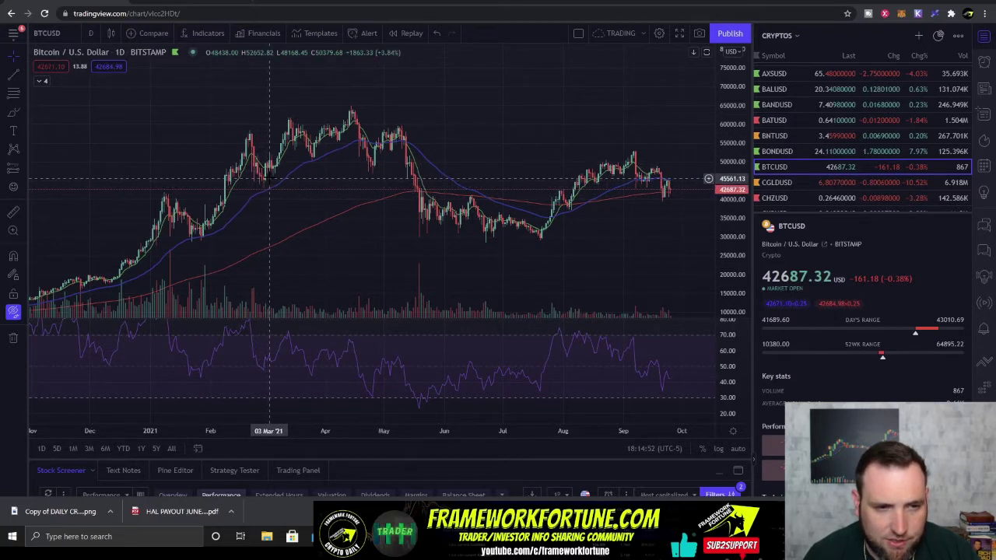
scroll(506, 194, "down", 2)
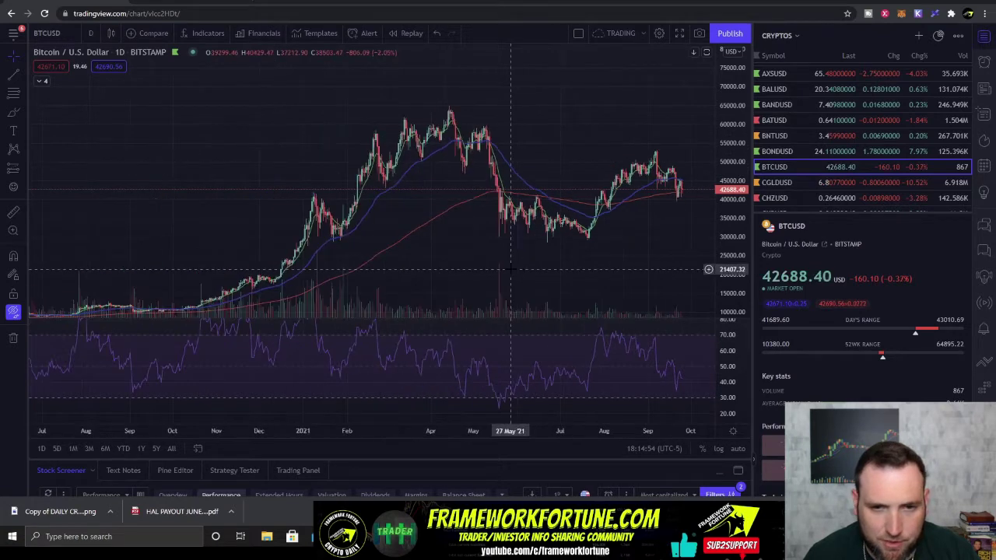
scroll(445, 241, "up", 2)
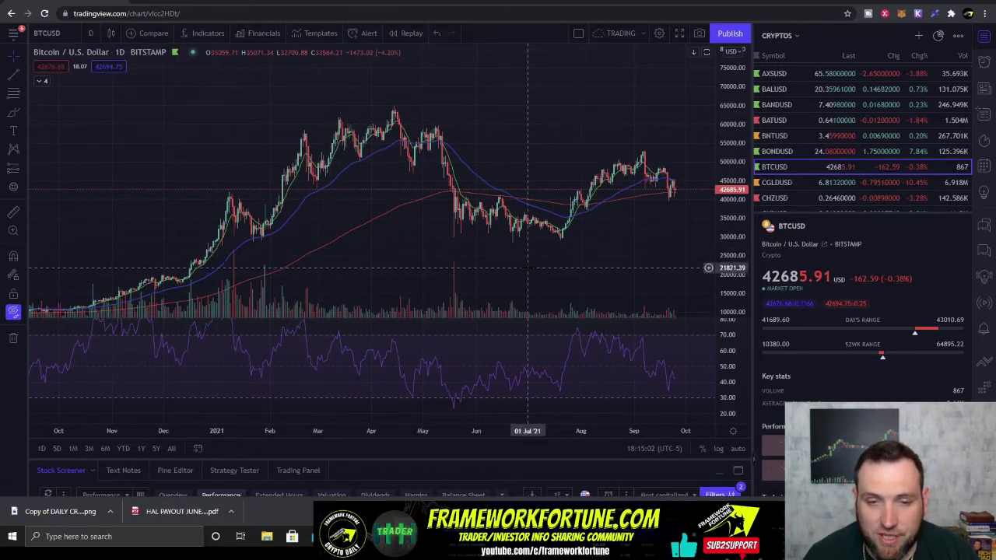
scroll(545, 250, "up", 1)
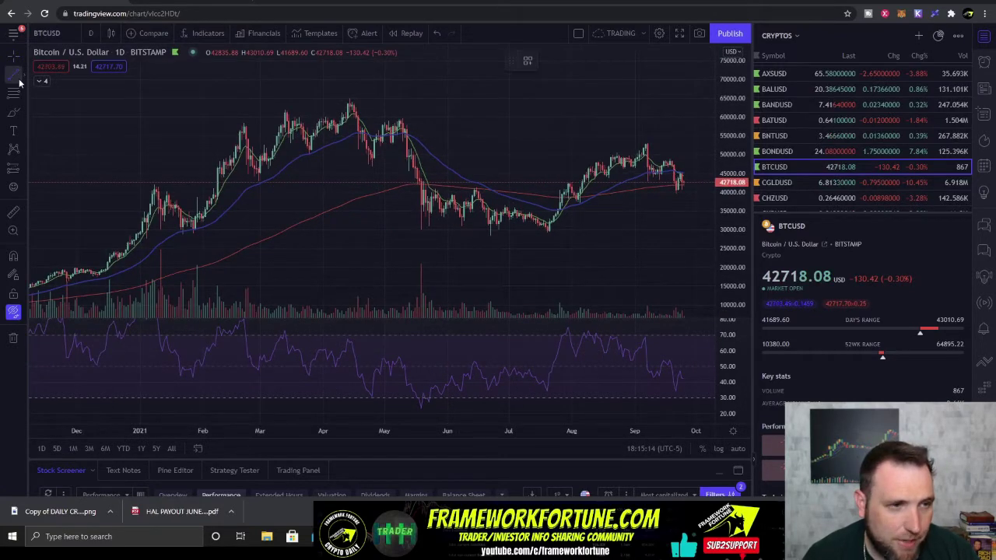
Bring the hidden drawings back onto the daily Bitcoin chart with the trend line tool and discard the stray short line
left_click(16, 76)
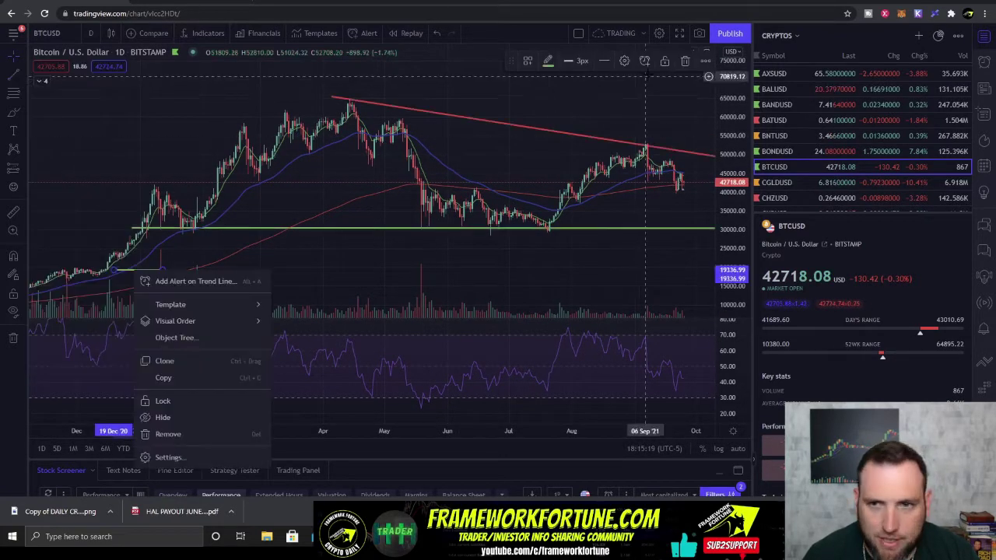
key("Escape")
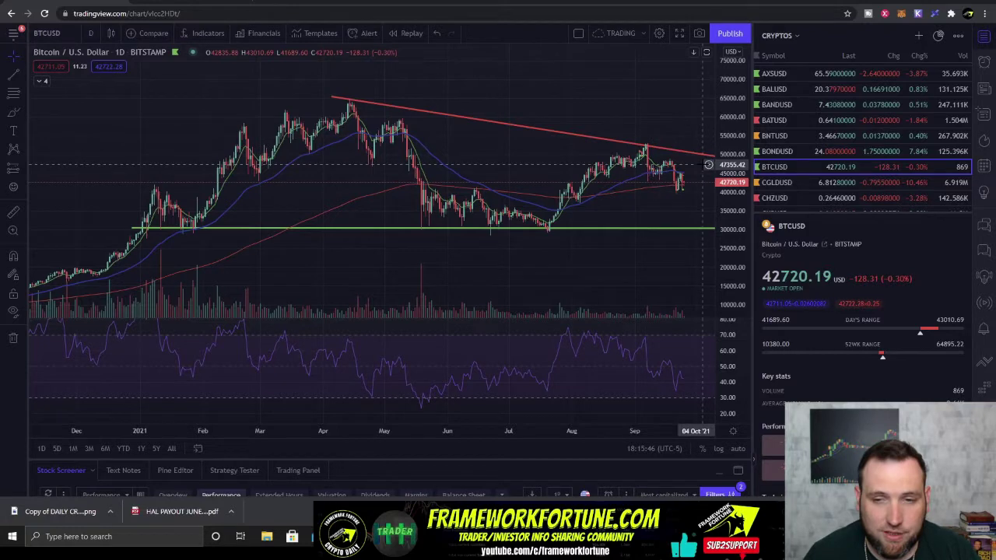
Examine the daily Bitcoin price against the red descending resistance line and green support line, including the history back to 2015
scroll(580, 280, "up", 2)
scroll(580, 280, "down", 2)
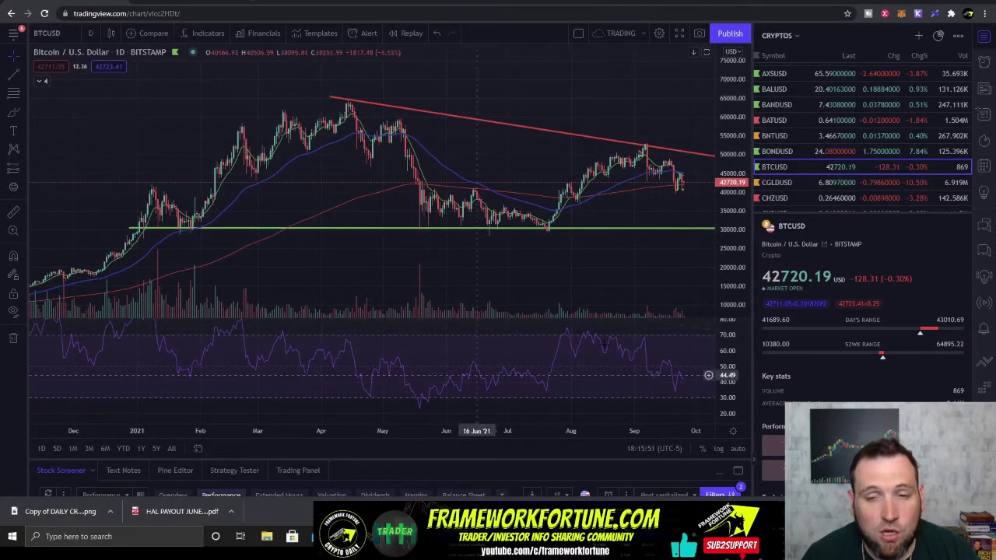
scroll(595, 276, "down", 1)
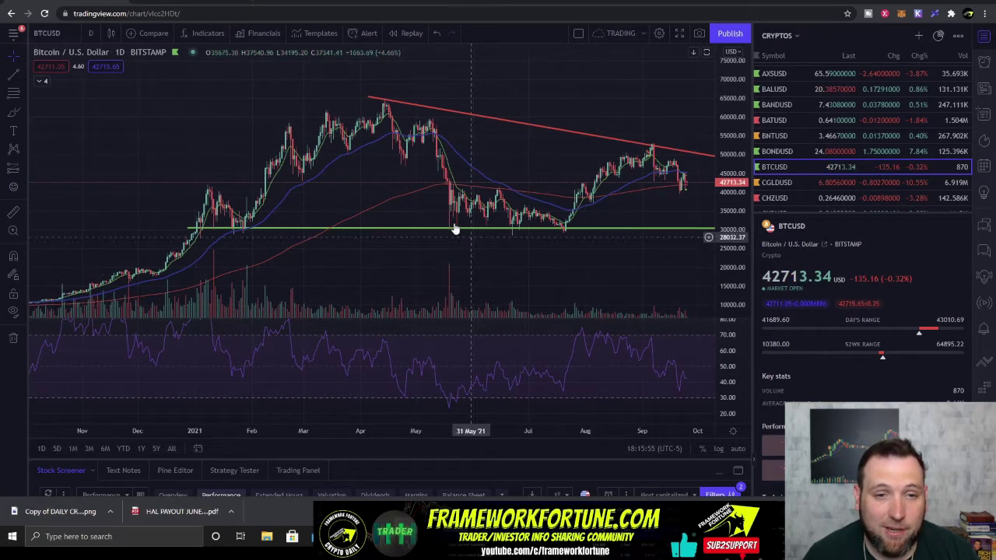
scroll(457, 292, "down", 3)
scroll(458, 295, "down", 5)
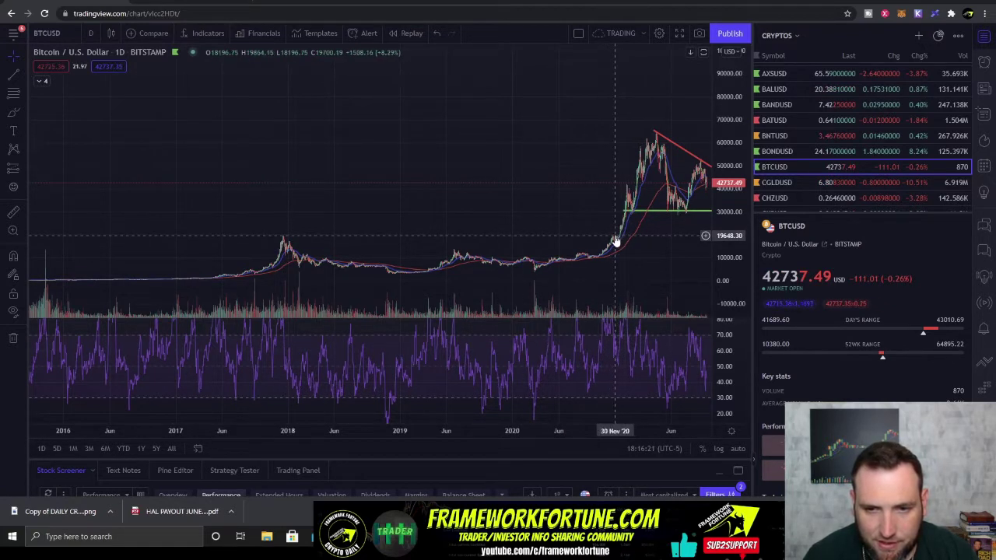
scroll(616, 239, "down", 1)
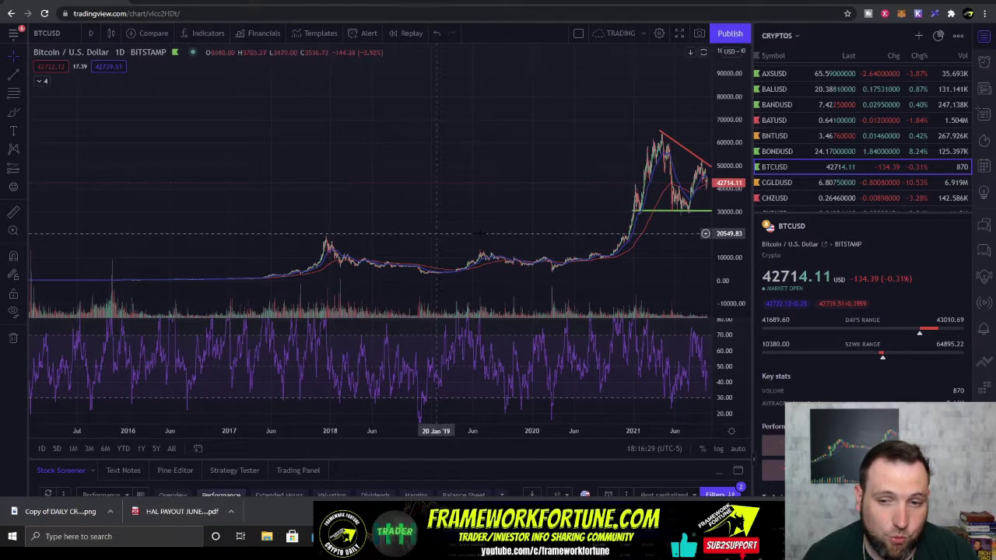
scroll(641, 245, "up", 10)
scroll(641, 245, "up", 5)
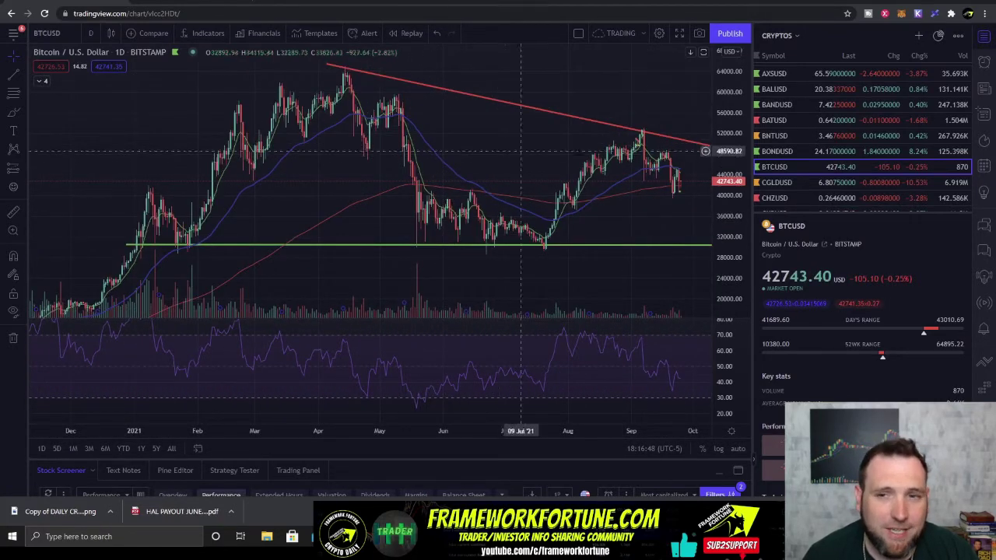
left_click_drag(739, 109, 736, 148)
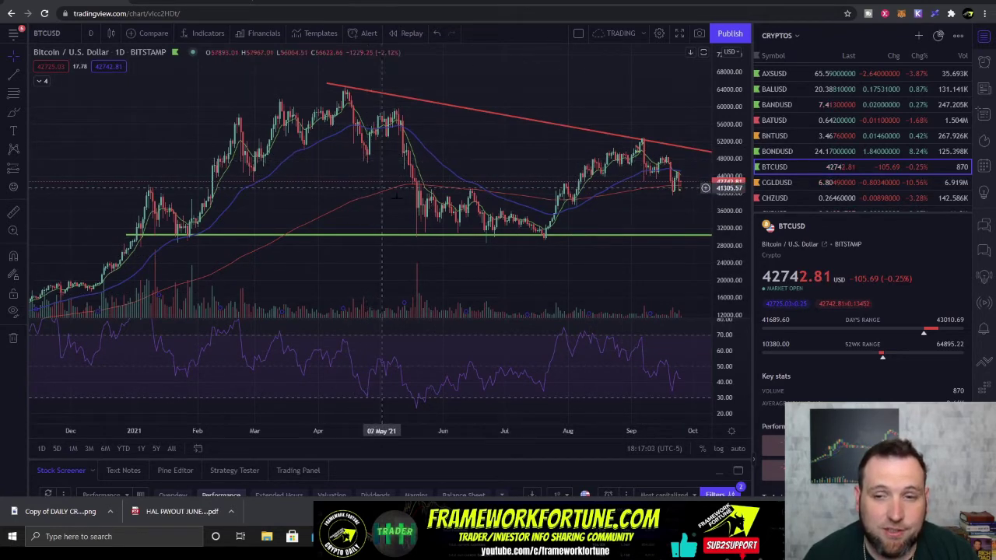
scroll(660, 191, "down", 2)
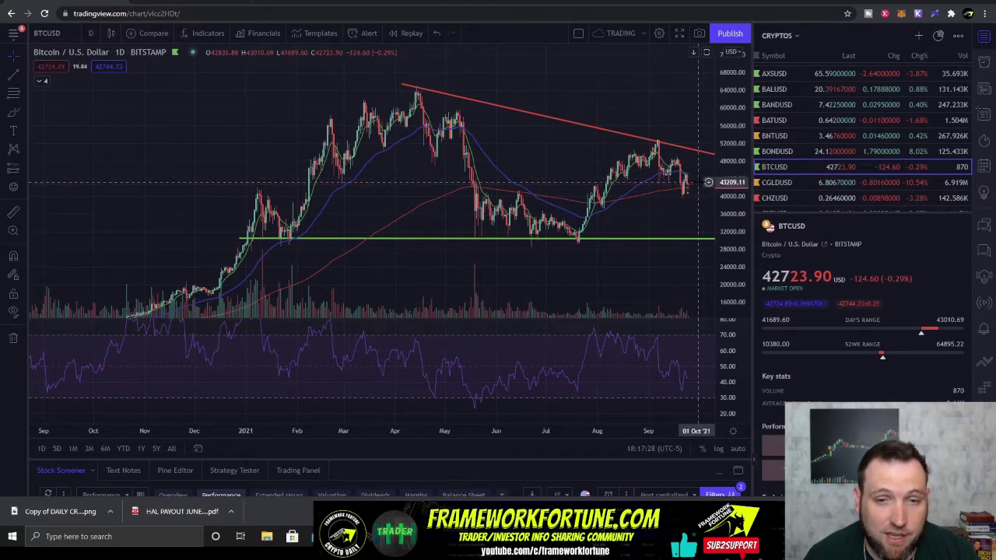
scroll(678, 201, "up", 6)
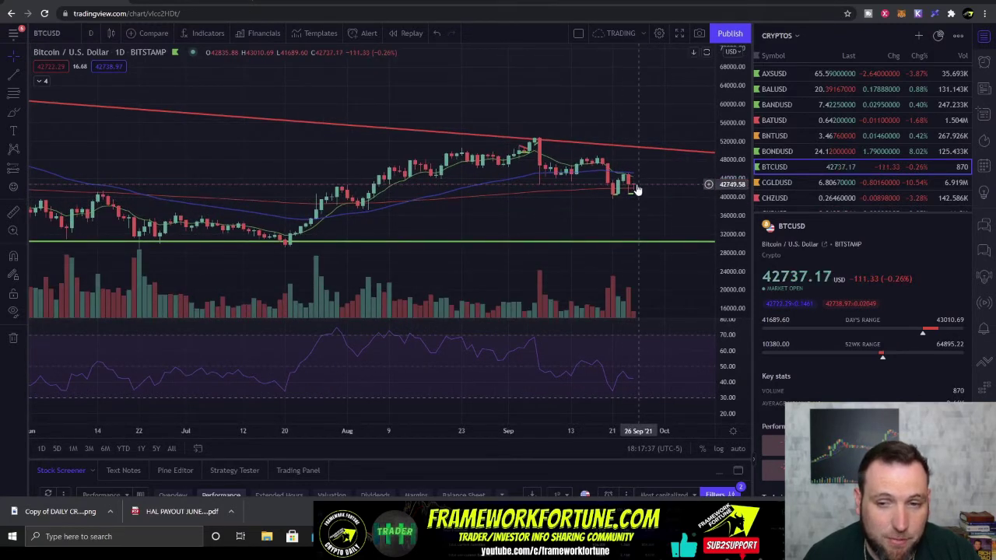
Switch the Bitcoin chart to the 5-minute interval and compress the price scale so the overnight drop fits in view
left_click(89, 36)
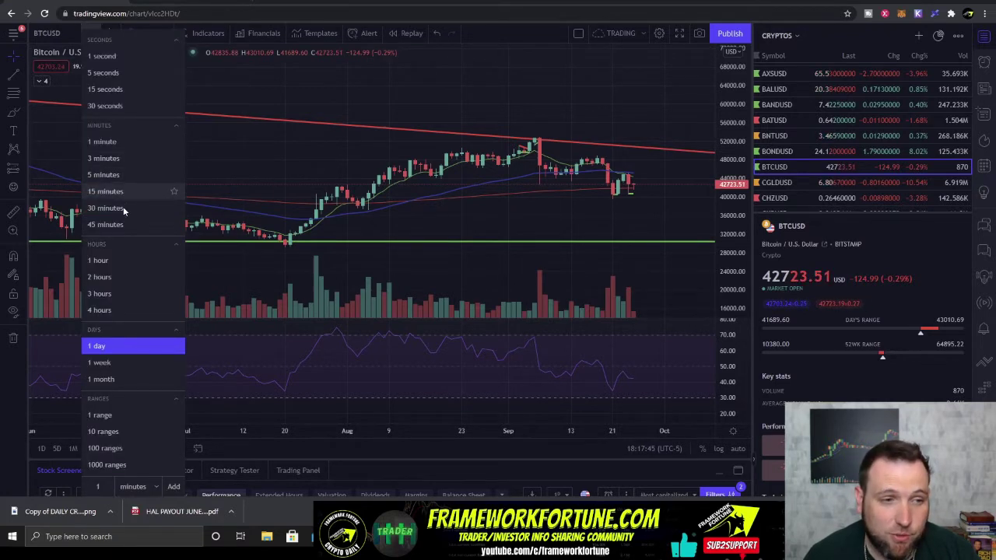
left_click(103, 175)
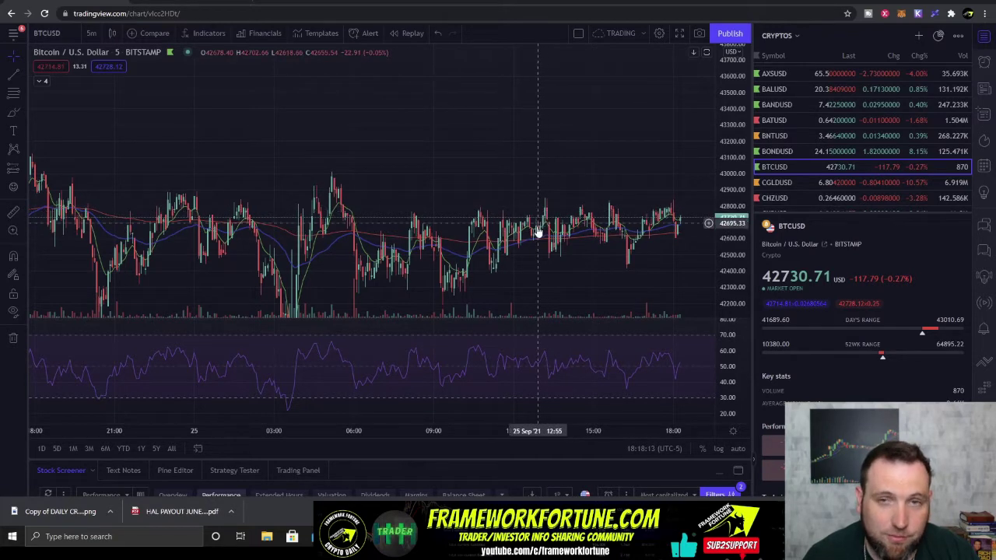
double_click(731, 114)
left_click_drag(732, 115, 728, 144)
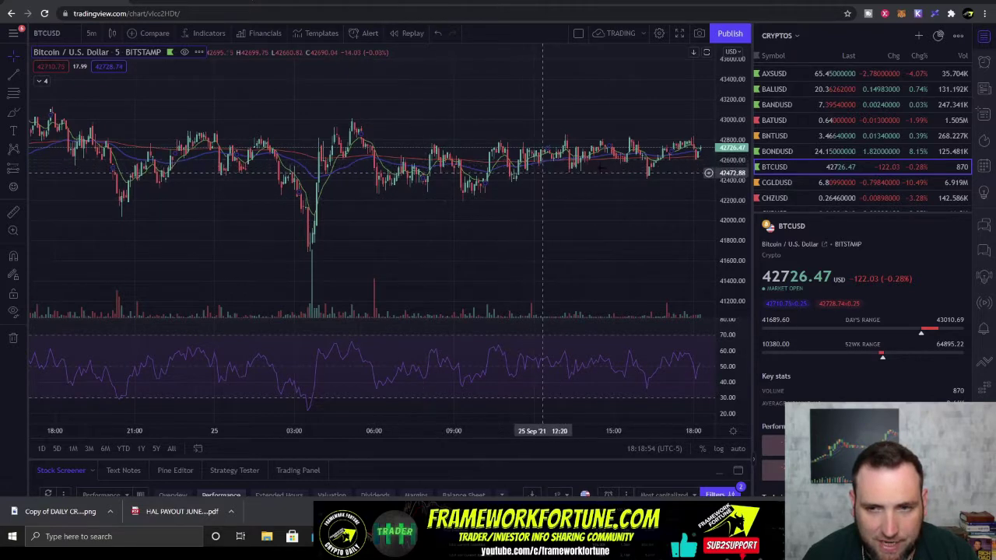
Draw a rising trend line from about 41,990 at 03:55 on 25 September 2021, under the lows, to the latest candles
scroll(699, 149, "down", 1)
key("alt+t")
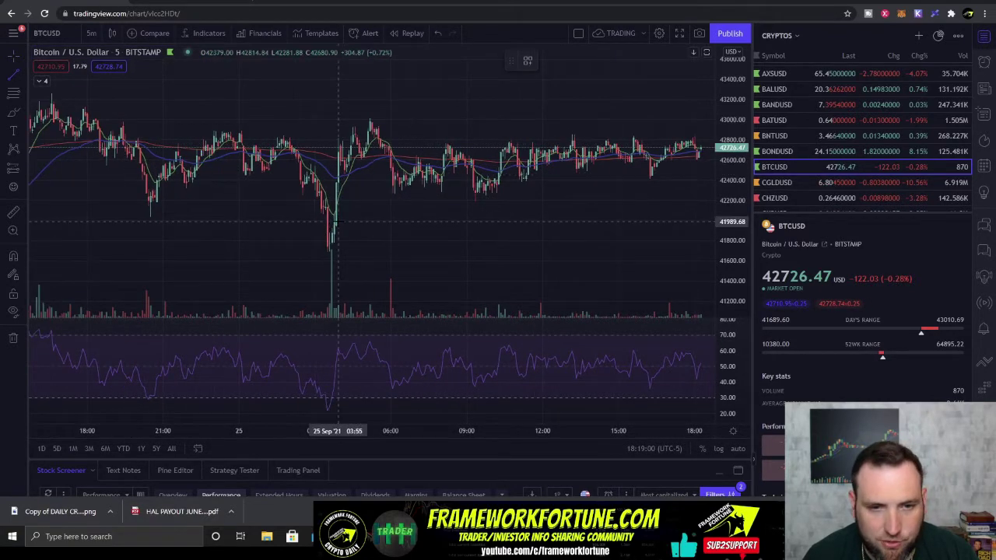
left_click(336, 221)
left_click(704, 155)
left_click(722, 162)
left_click(722, 162)
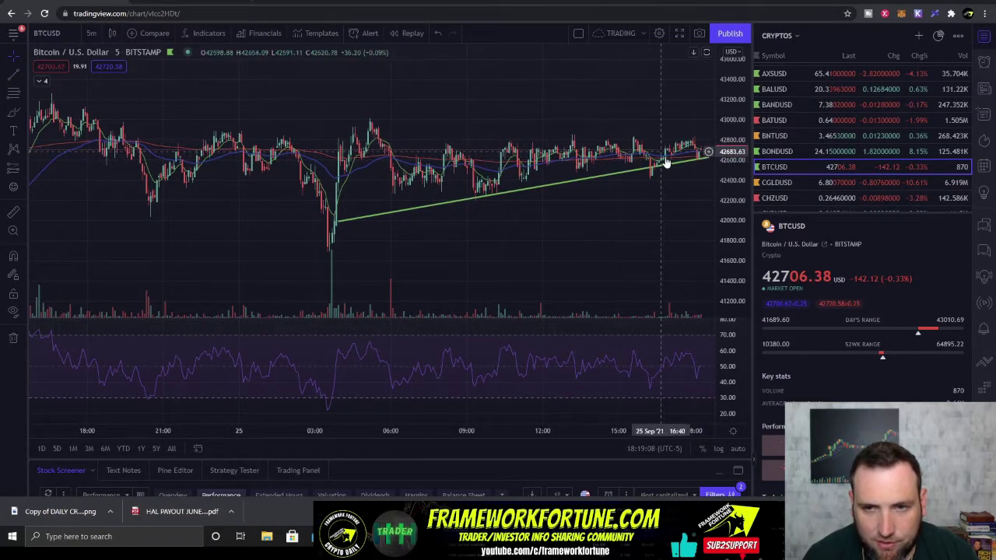
Examine how the latest 5-minute Bitcoin candles behave around the rising green trend line
scroll(708, 175, "up", 10)
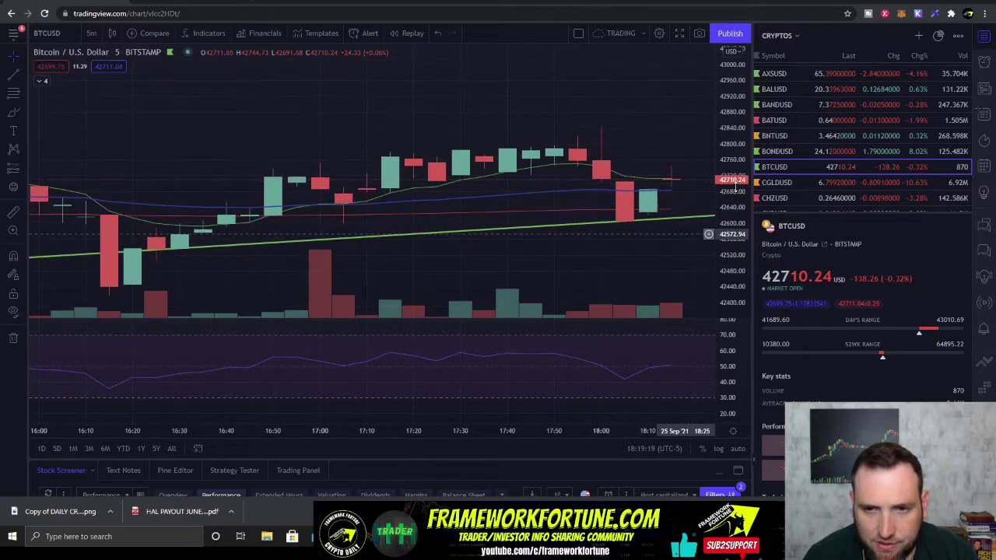
left_click_drag(635, 176, 606, 171)
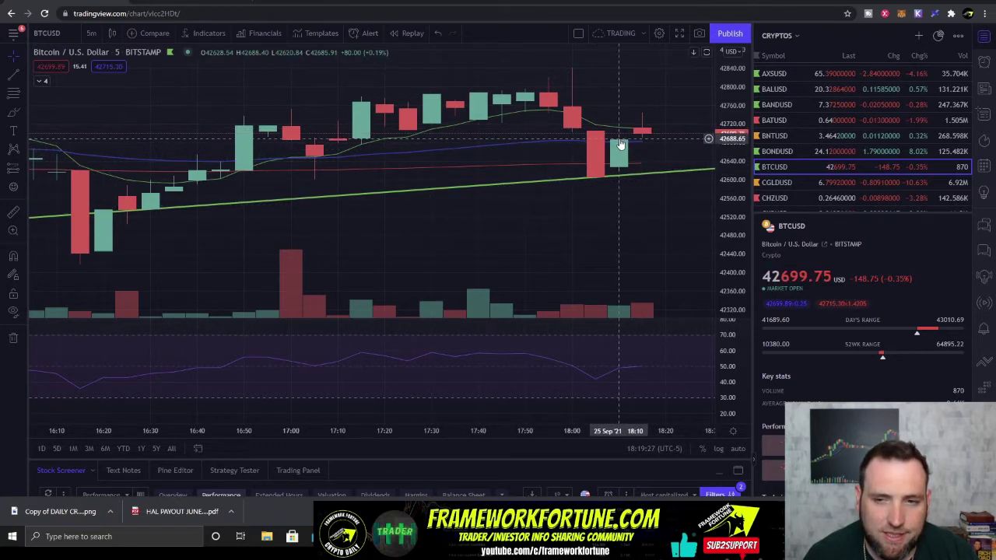
scroll(632, 147, "down", 3)
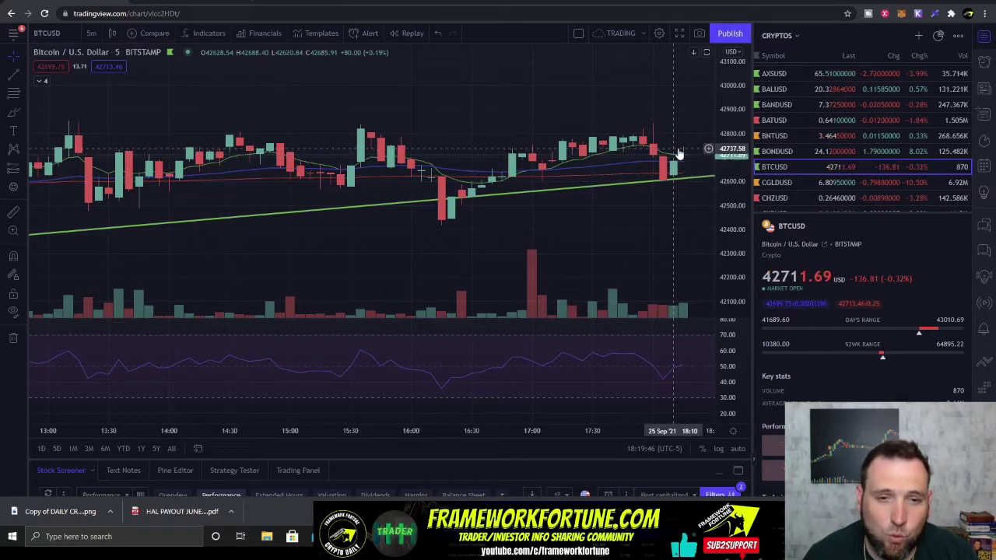
scroll(611, 167, "down", 1)
Open the Cardano chart (ADAUSD) from the CRYPTOS watchlist
scroll(837, 161, "up", 3)
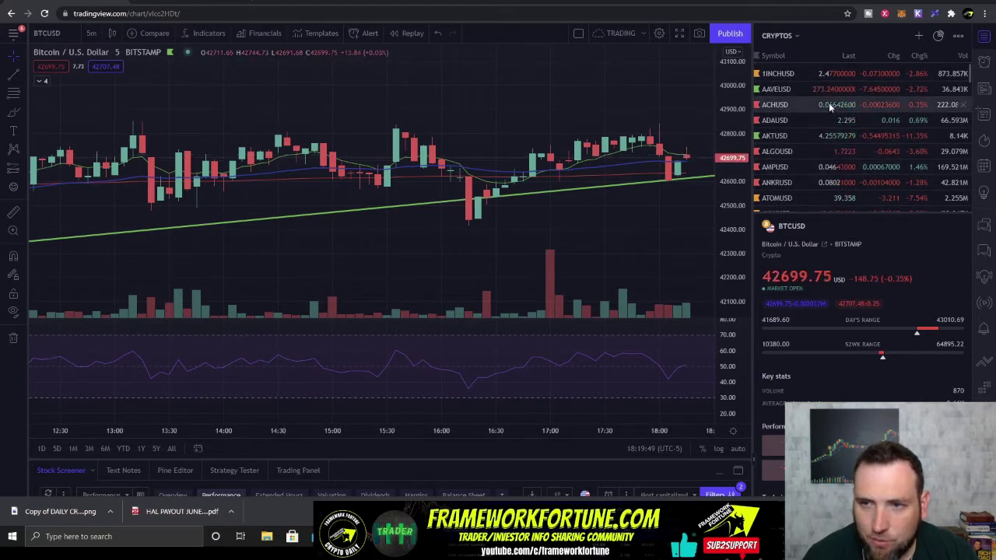
left_click(858, 119)
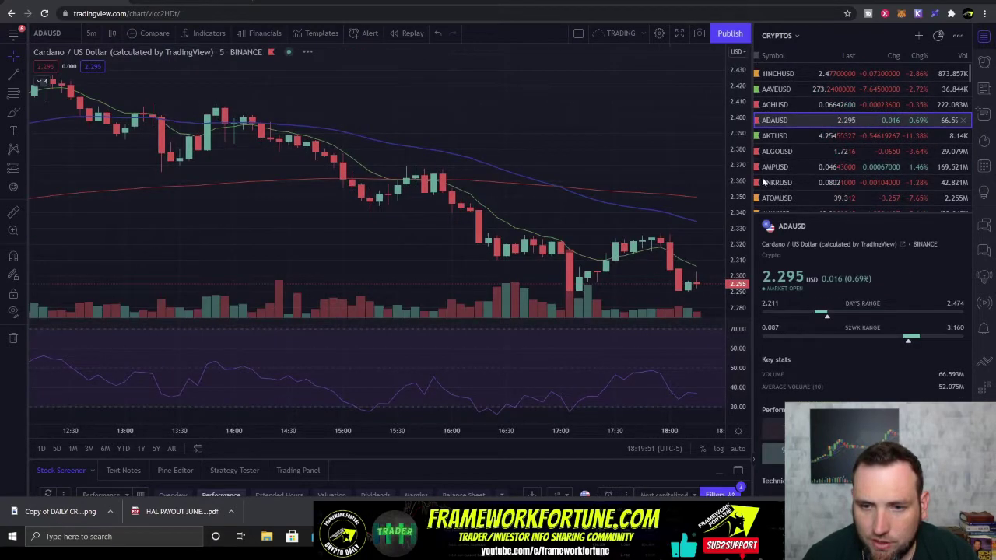
Examine Cardano's 5-minute candles and moving averages, first around the latest drop and across the preceding day
scroll(670, 165, "up", 3)
scroll(666, 160, "up", 3)
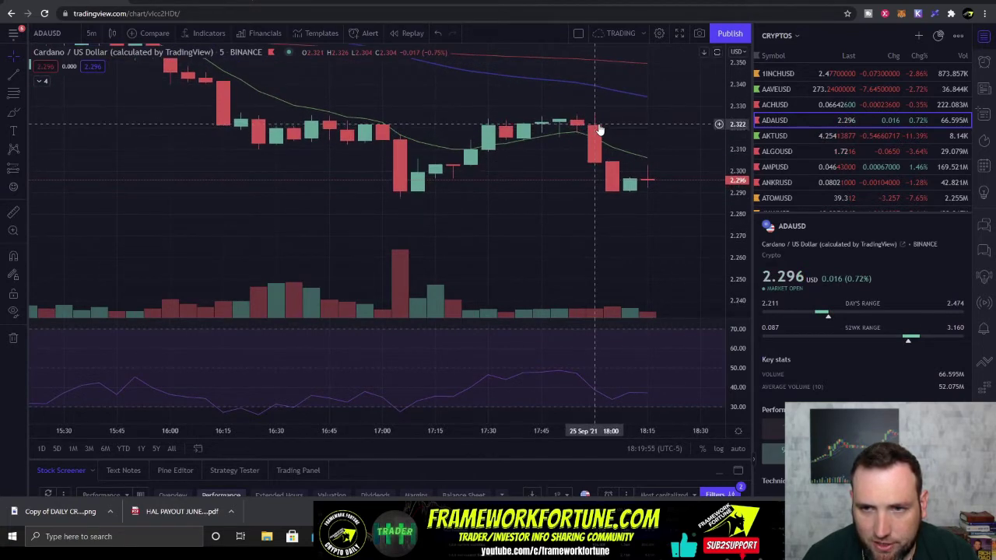
left_click_drag(599, 130, 619, 151)
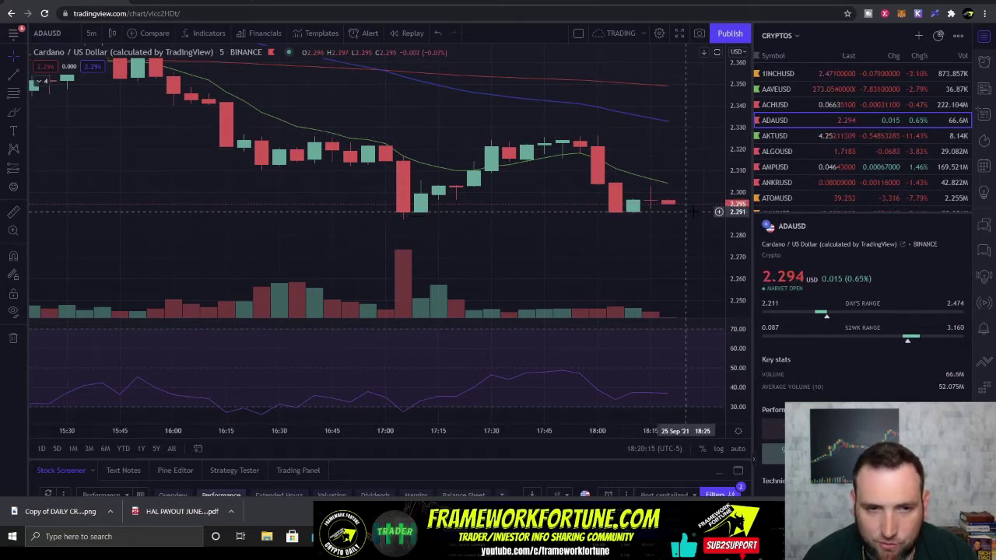
scroll(689, 211, "down", 5)
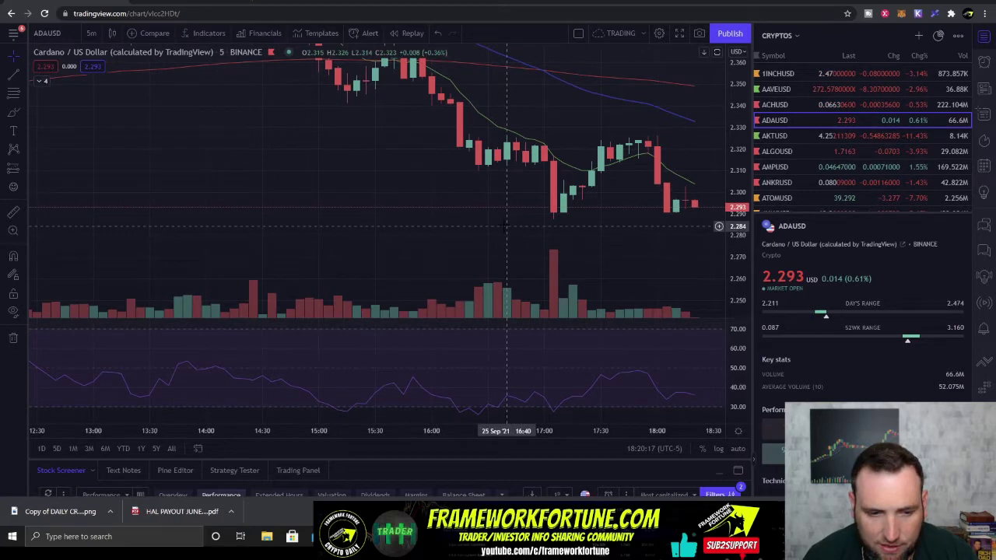
scroll(537, 194, "down", 5)
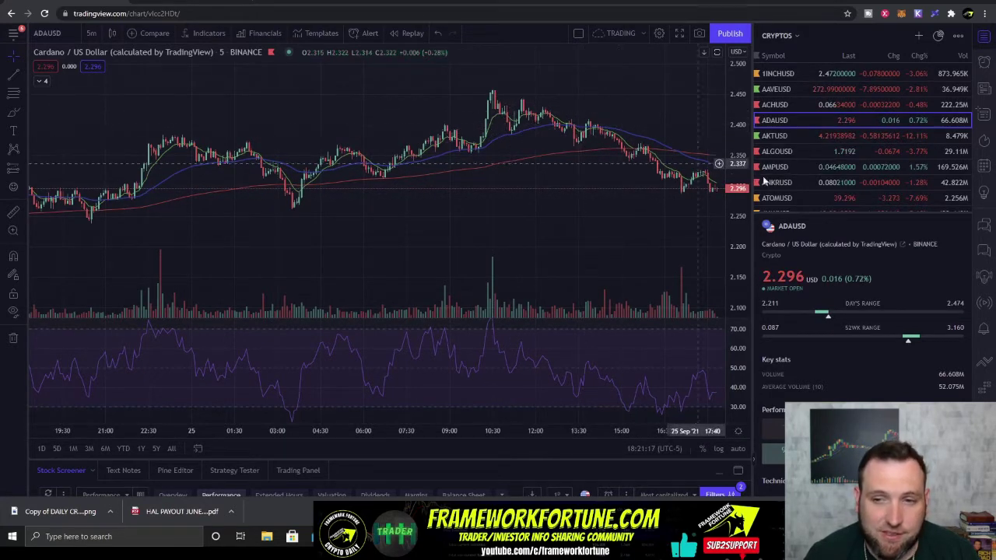
scroll(692, 202, "up", 5)
left_click_drag(732, 228, 732, 265)
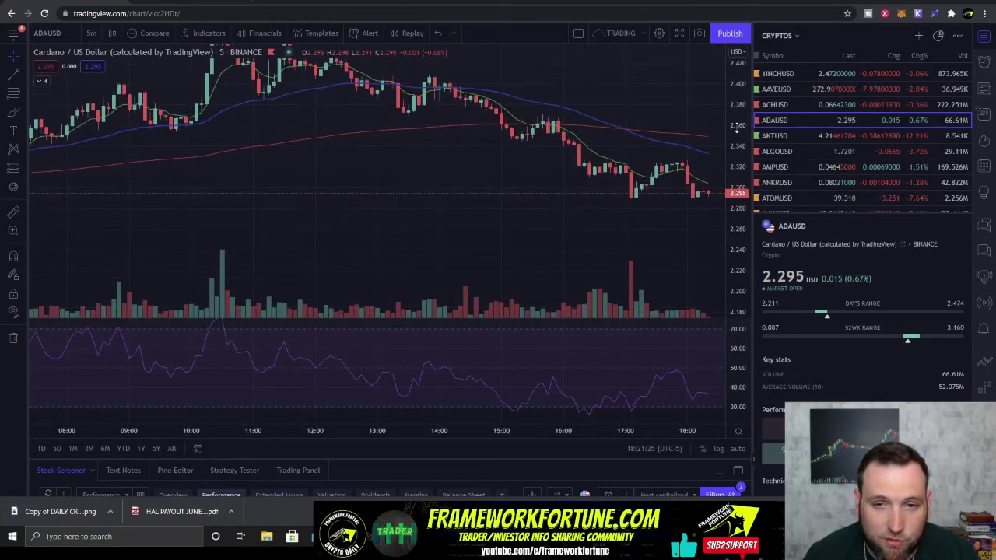
Open the Lumen chart (XLMUSD) from the CRYPTOS watchlist and switch it to the 15-minute interval
left_click(843, 171)
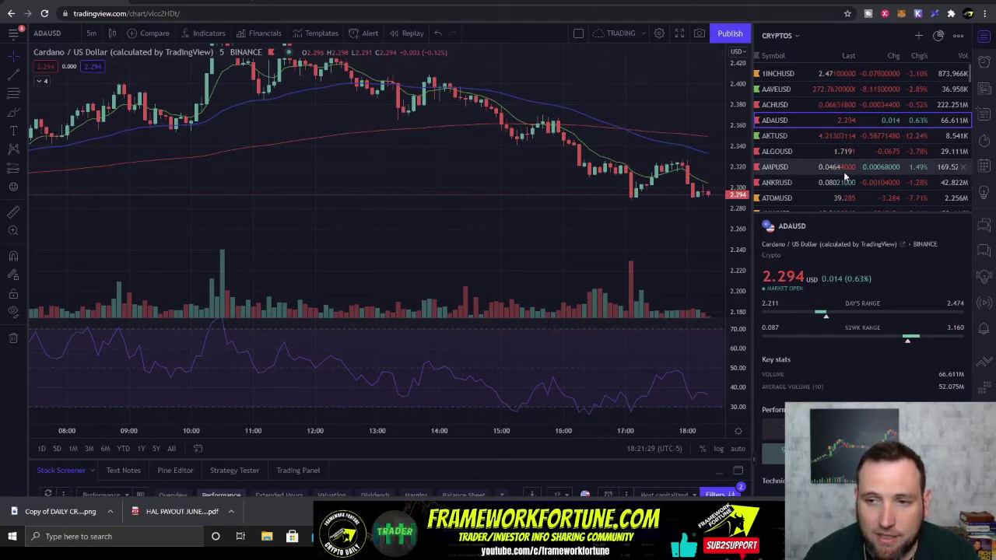
scroll(834, 172, "down", 10)
left_click(834, 107)
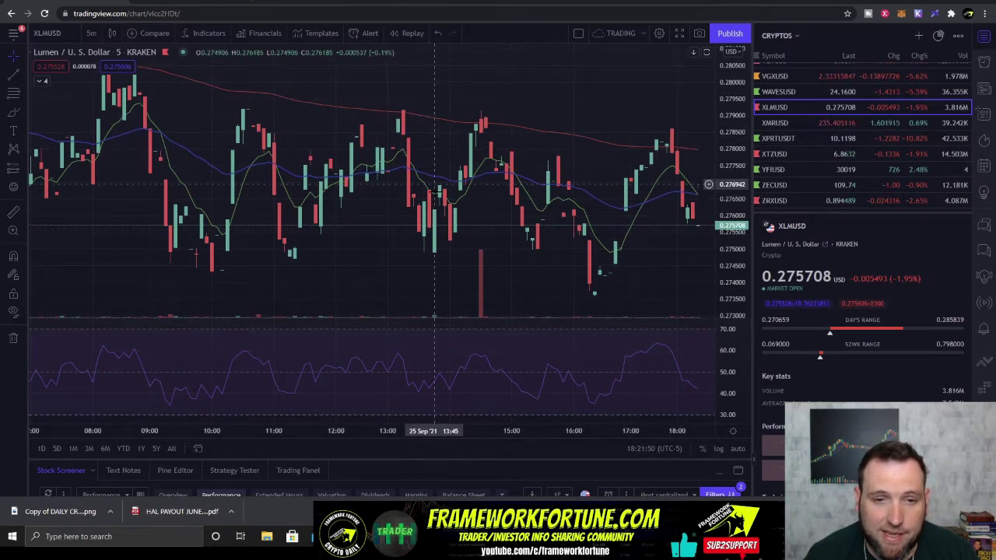
left_click(92, 32)
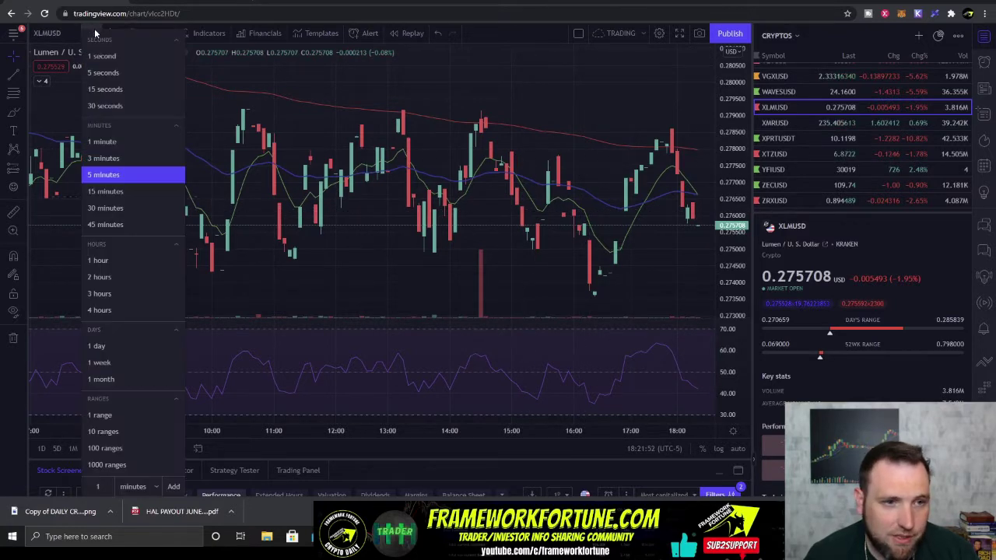
left_click(105, 192)
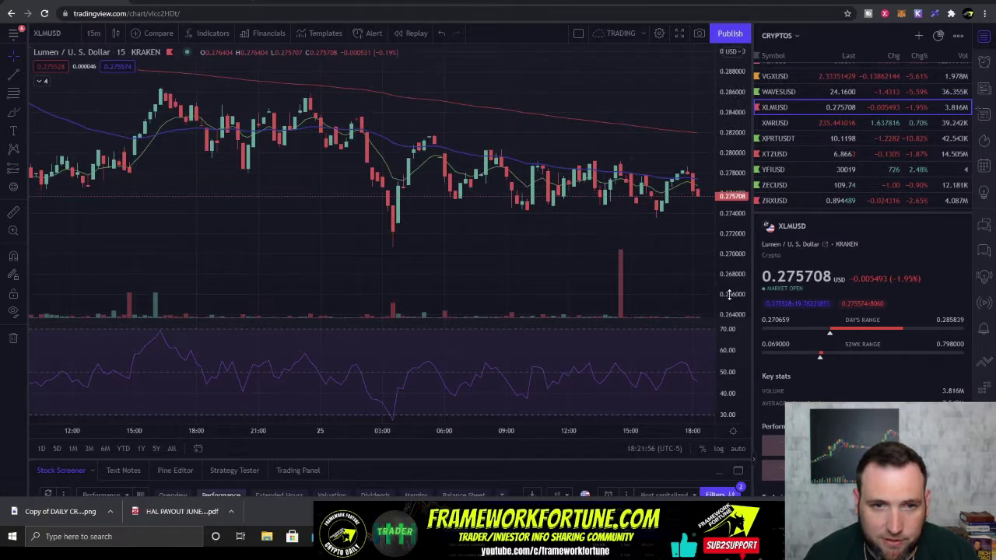
Switch the Lumen chart to the 30-minute interval and view its price action over the past several days
left_click(94, 32)
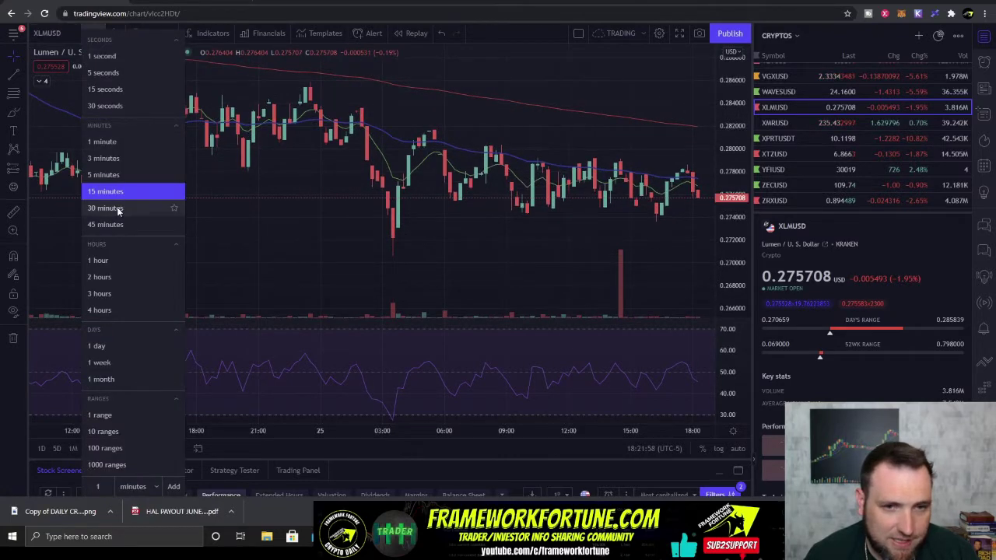
left_click(108, 207)
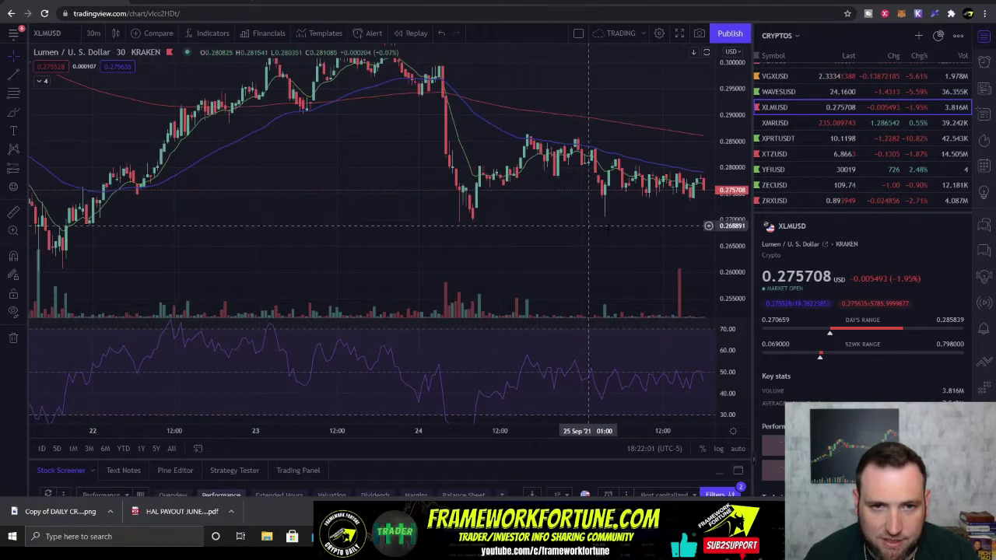
scroll(605, 195, "down", 5)
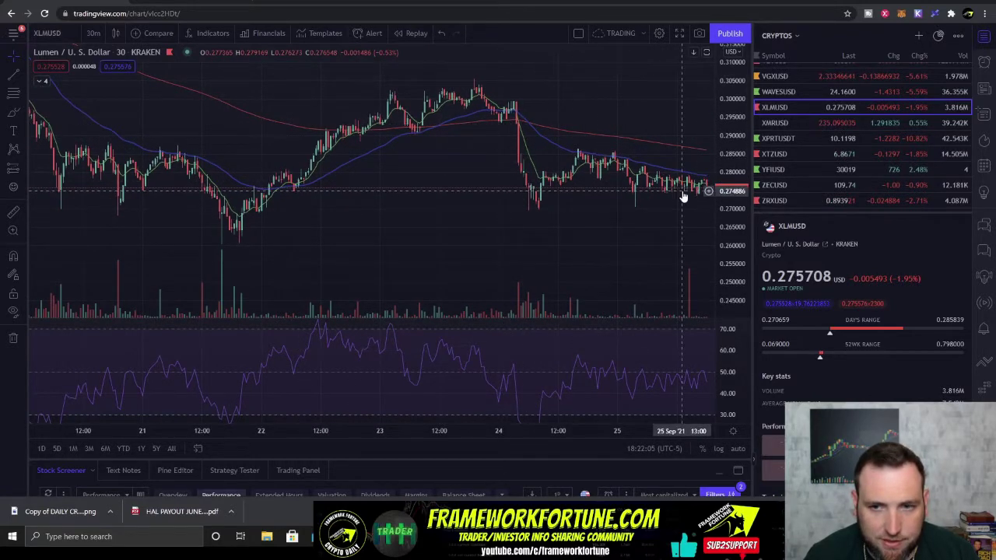
Switch the Lumen chart to the 4-hour interval and check the September candles against the green trend line
left_click(104, 34)
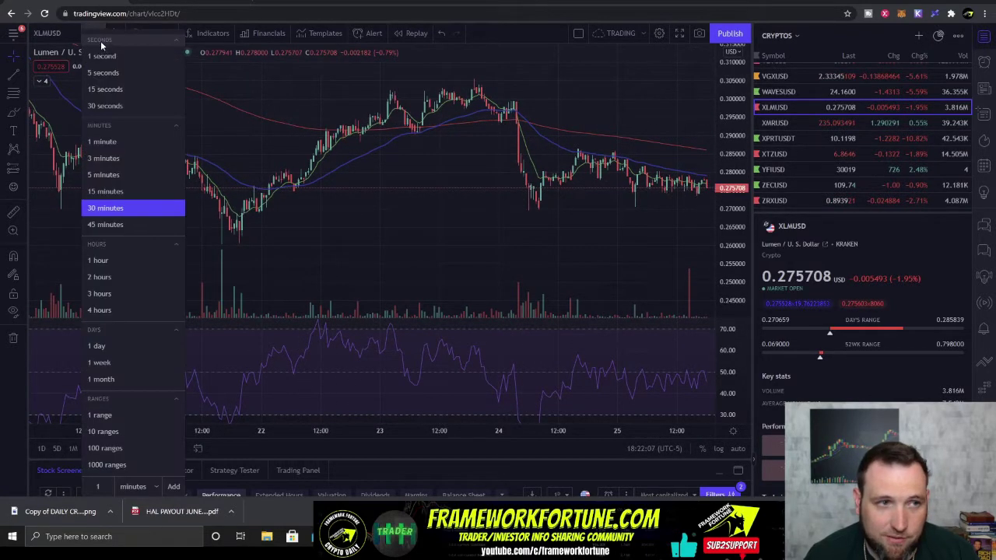
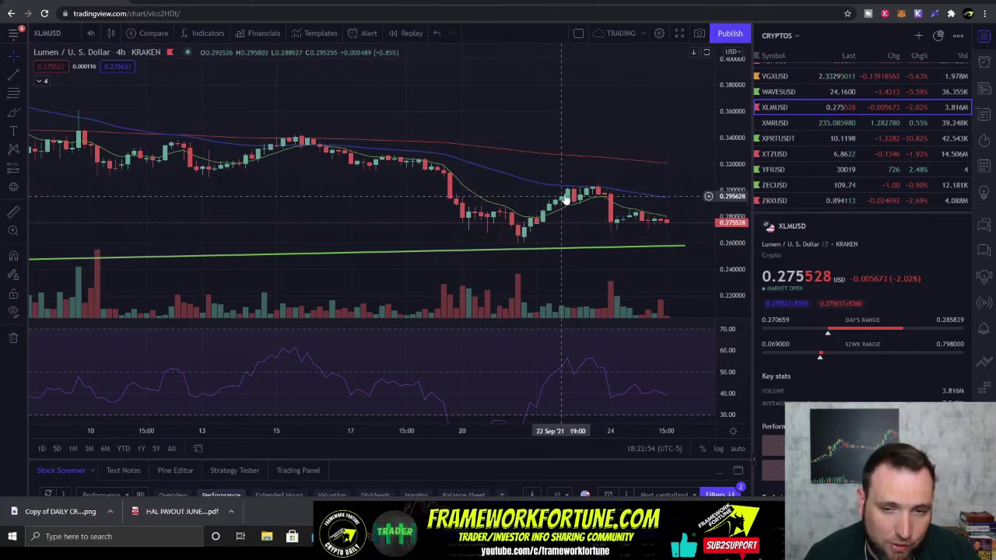
left_click(90, 33)
left_click(482, 226)
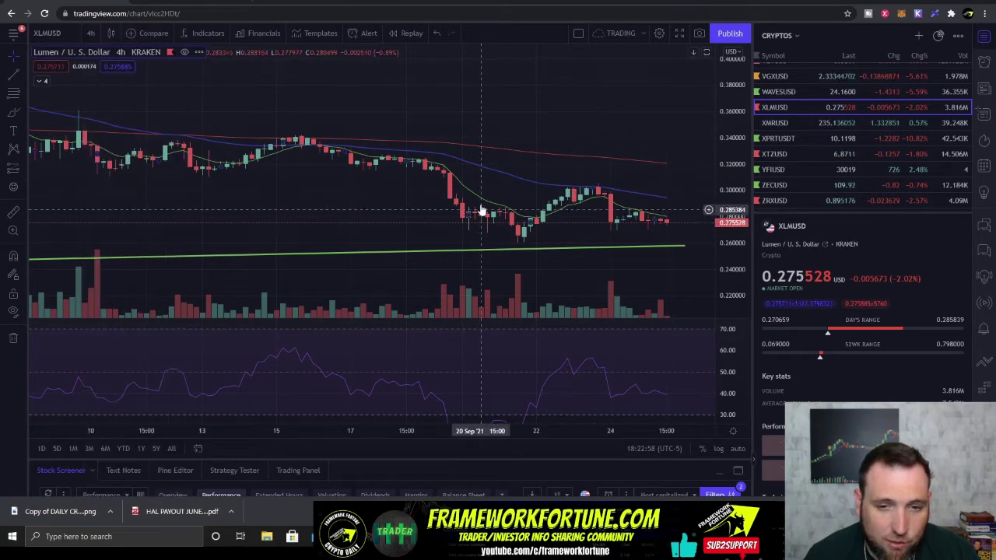
scroll(552, 222, "down", 1)
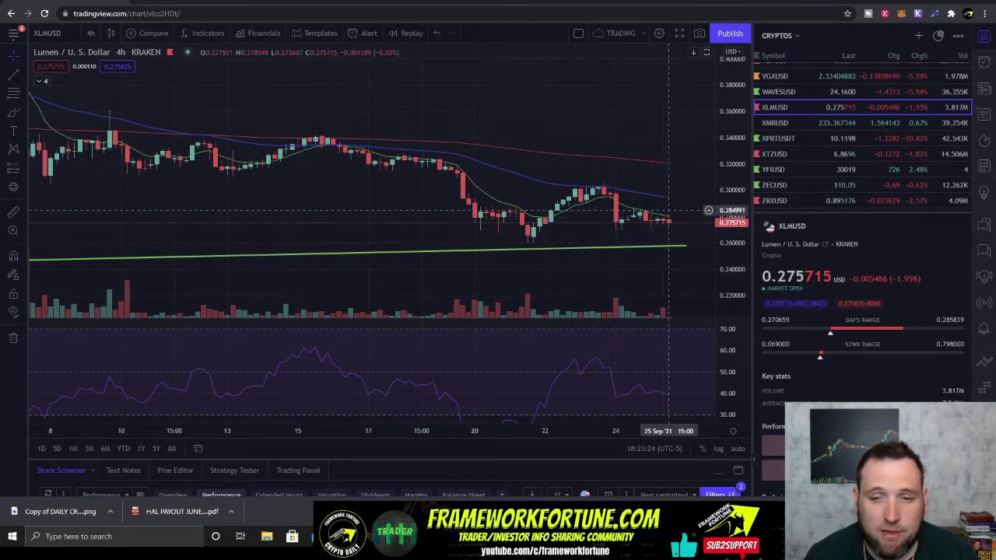
Switch the Lumen chart to the 1-day interval and inspect the latest candles above the green trend line
left_click(91, 33)
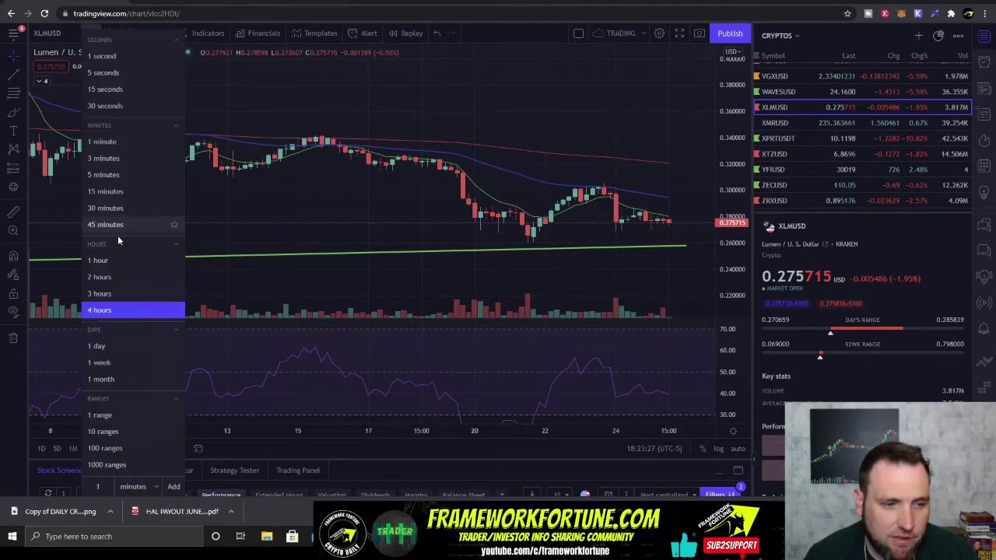
left_click(116, 345)
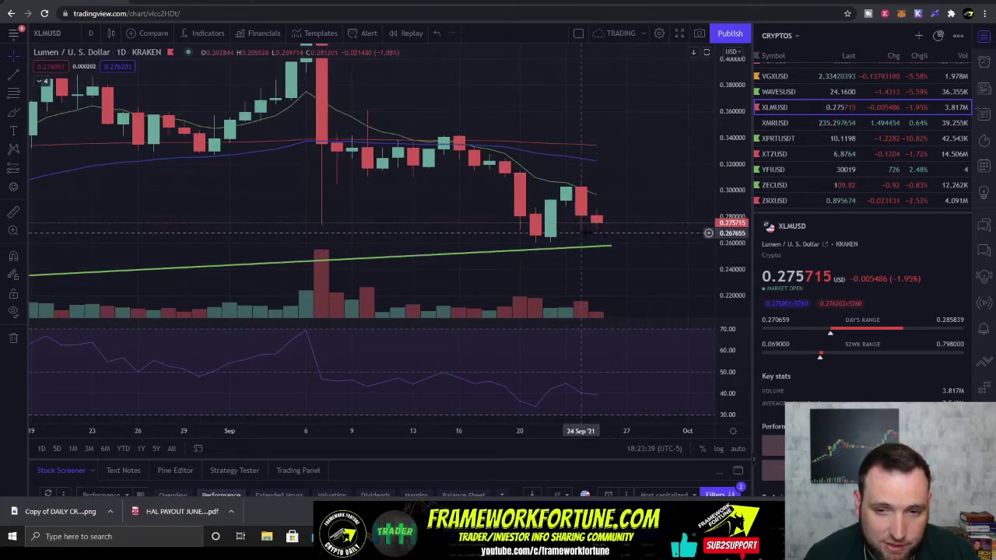
scroll(579, 234, "up", 1)
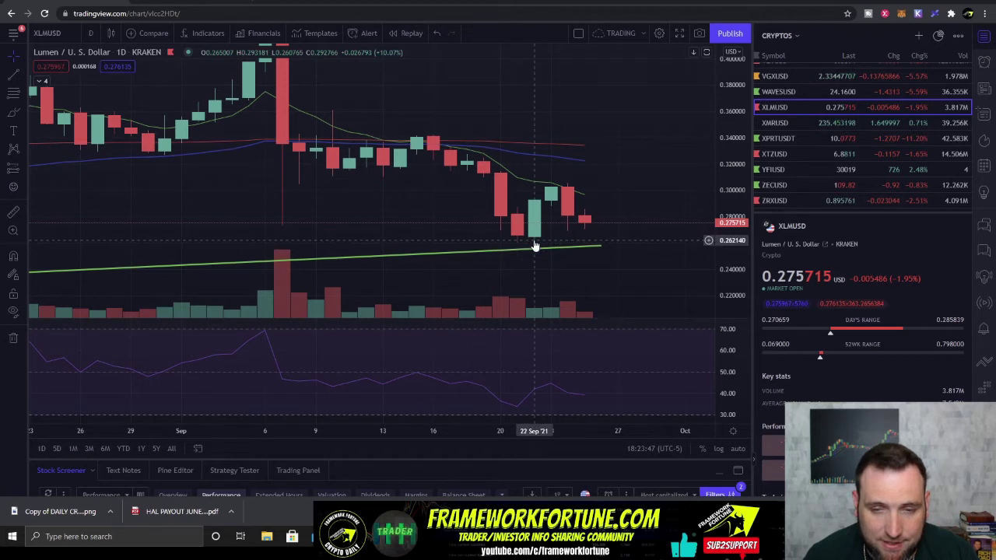
scroll(536, 246, "up", 2)
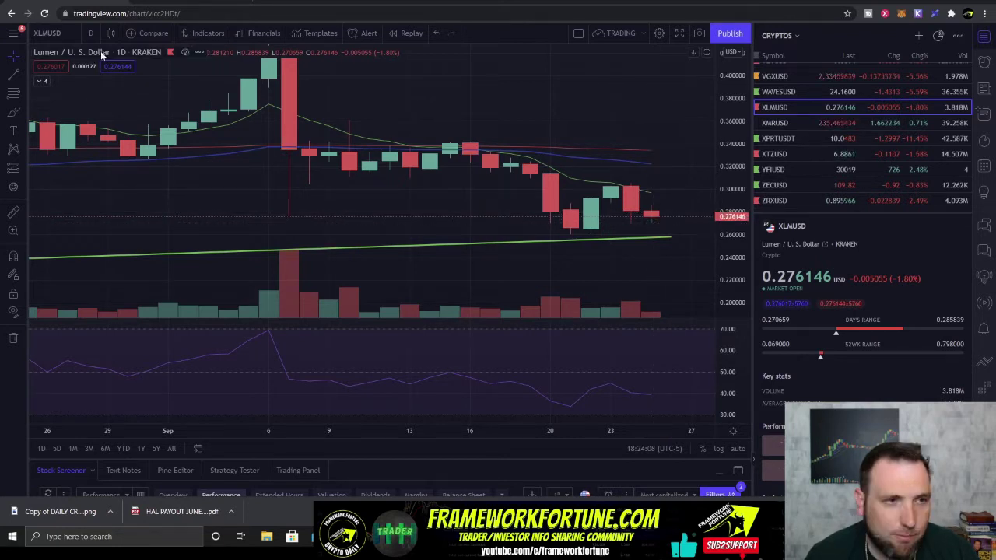
Return the Lumen chart to the 4-hour interval and review the green trend line back to June
left_click(88, 32)
left_click(102, 310)
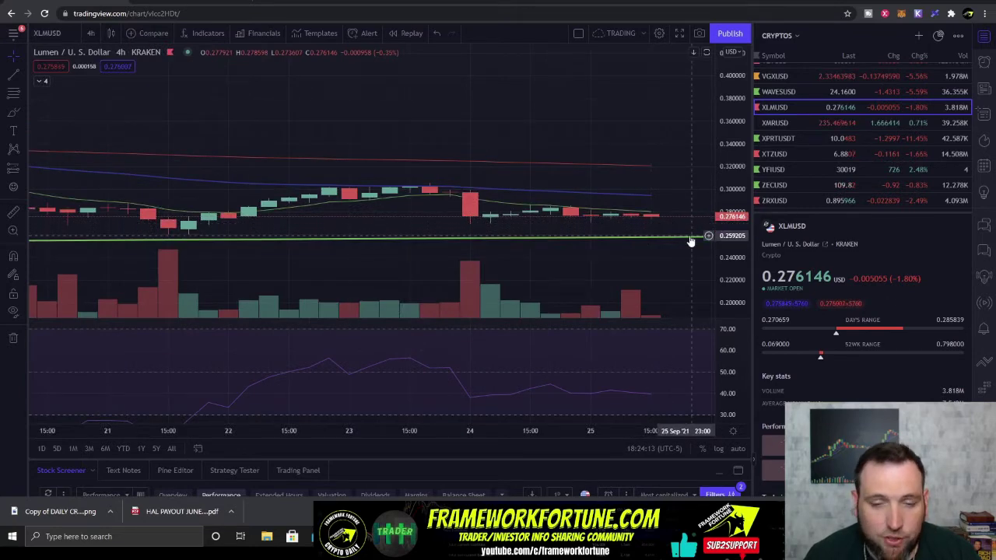
scroll(690, 241, "down", 10)
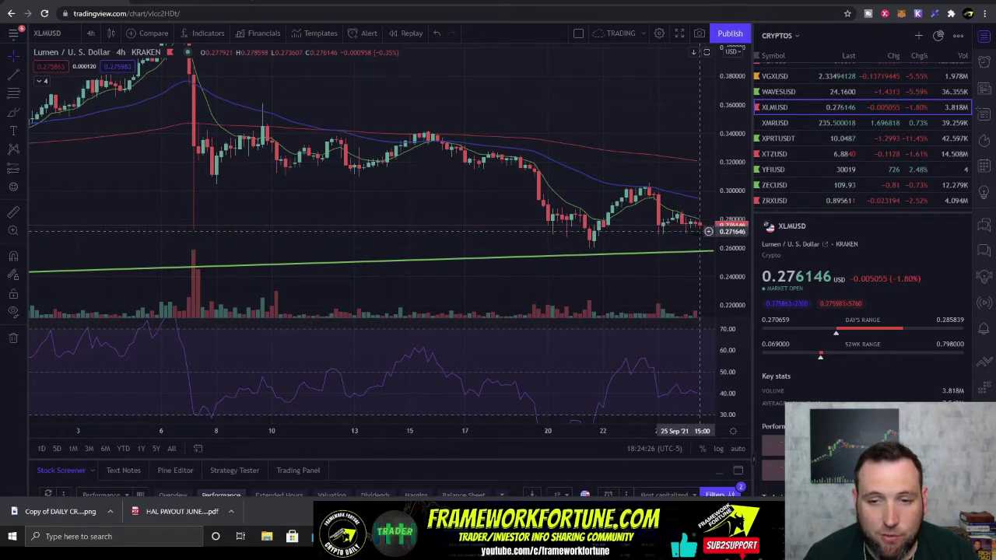
left_click_drag(668, 276, 620, 276)
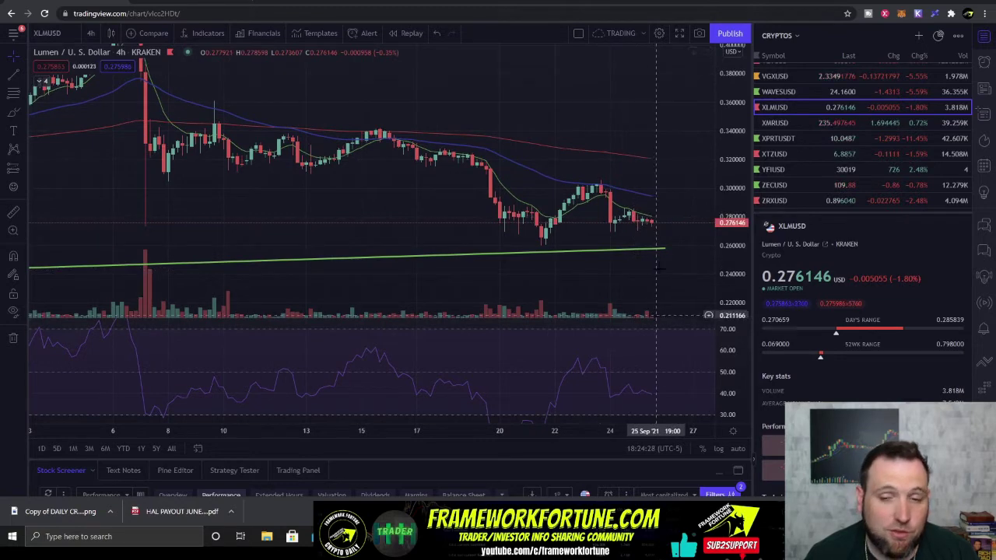
scroll(643, 226, "down", 5)
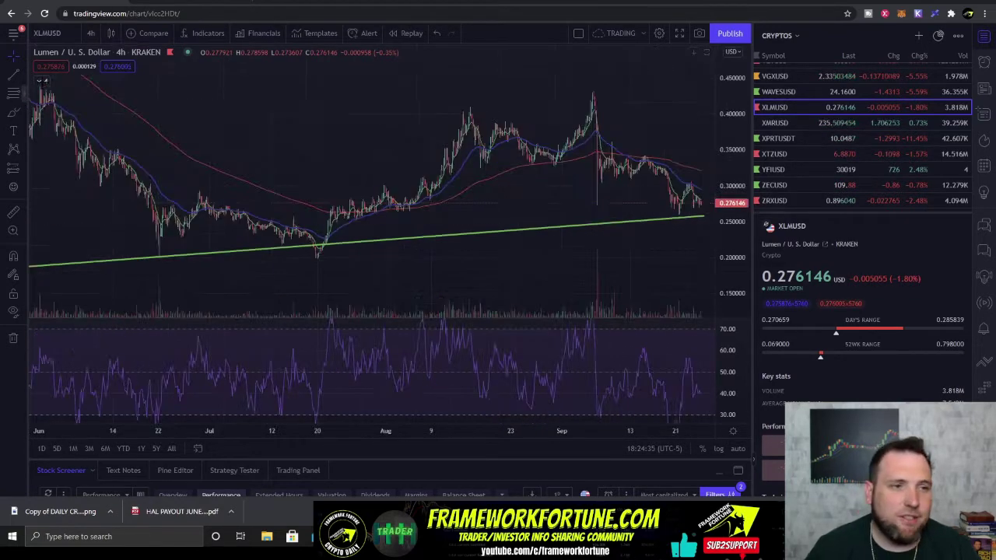
Switch the IoTeX chart (IOTXUSD) to the 1-minute interval
left_click(91, 33)
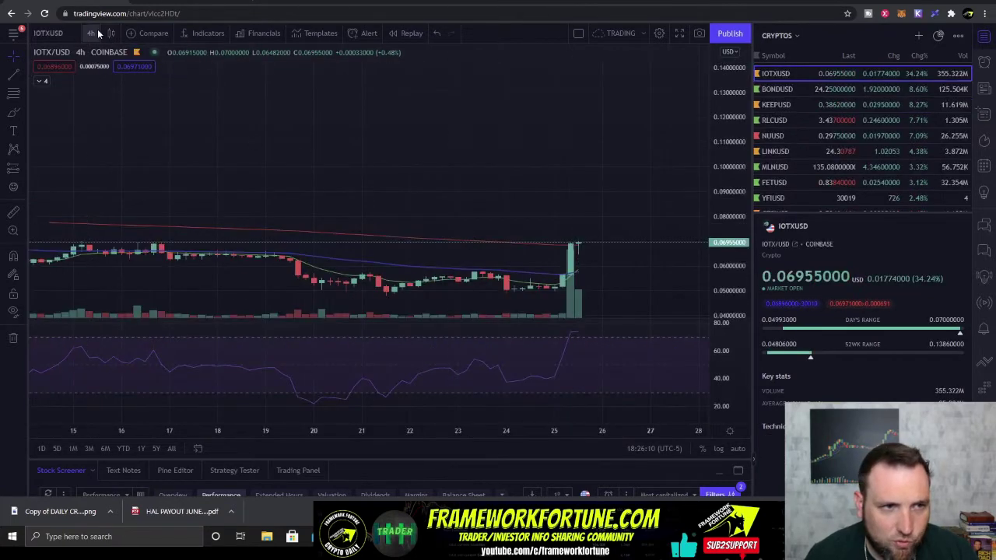
left_click(97, 33)
left_click(109, 142)
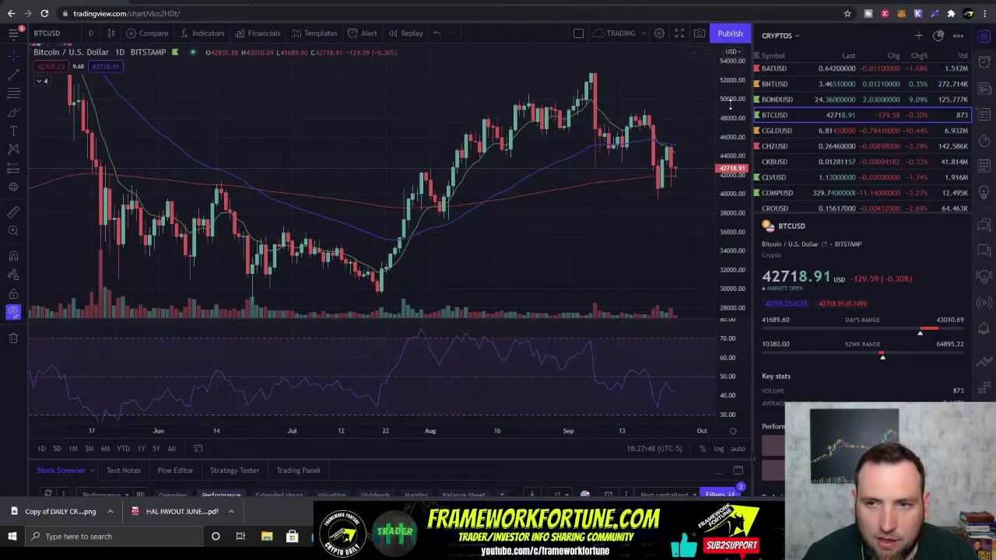
Examine the daily Bitcoin chart with its moving averages from mid-2020 to September 2021
scroll(727, 98, "down", 5)
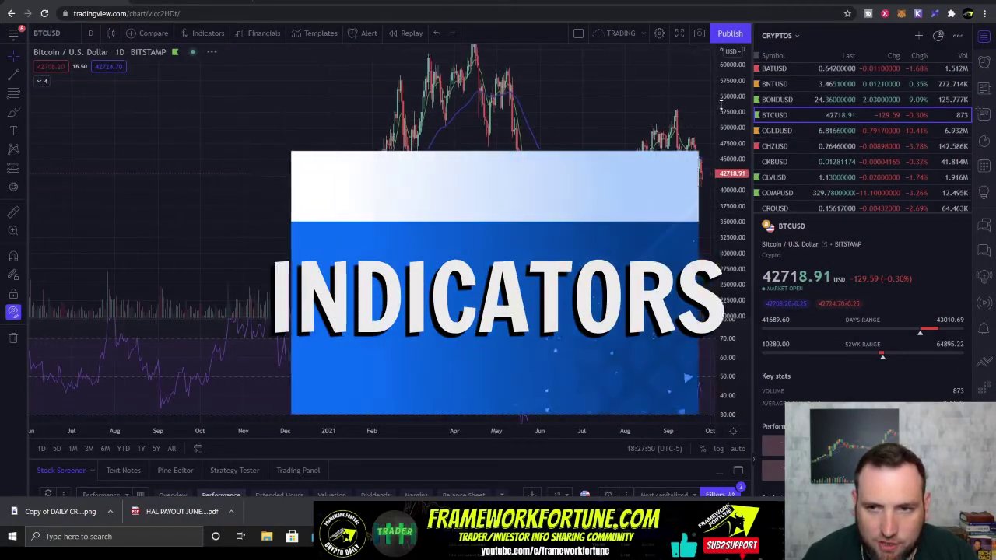
left_click_drag(721, 99, 721, 155)
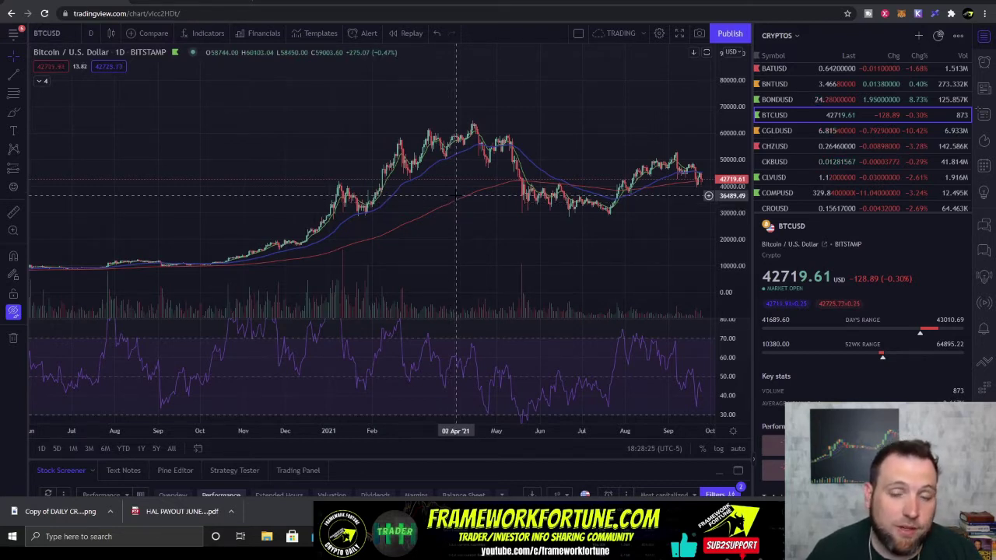
scroll(453, 196, "down", 1)
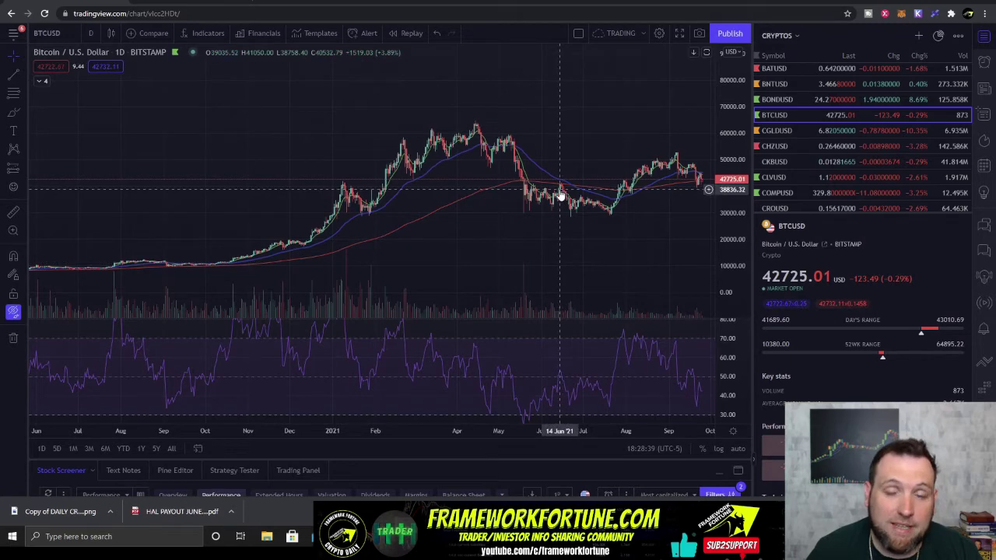
scroll(459, 194, "up", 1)
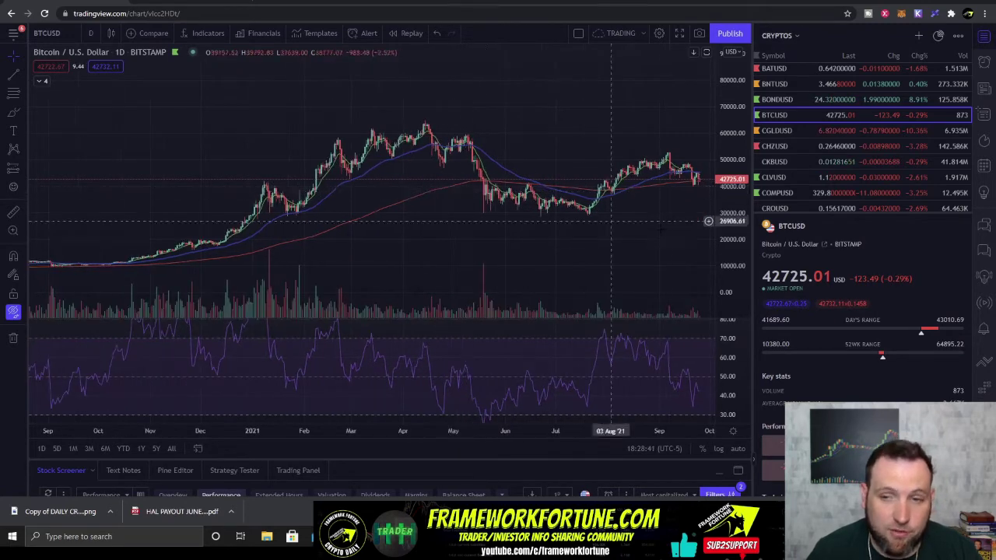
Open the settings of the red EMA on the daily Bitcoin chart, review its length, and accept them
double_click(406, 217)
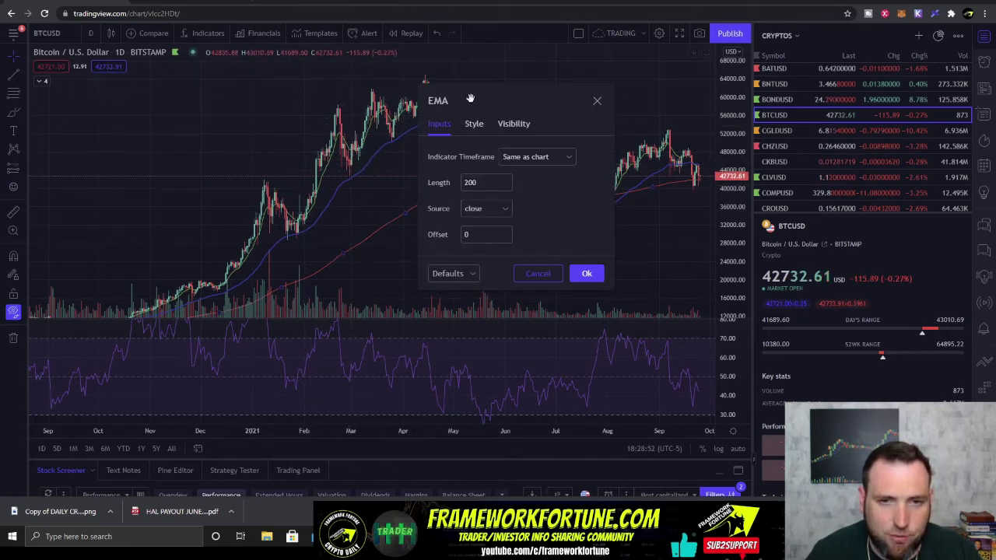
left_click_drag(475, 98, 666, 69)
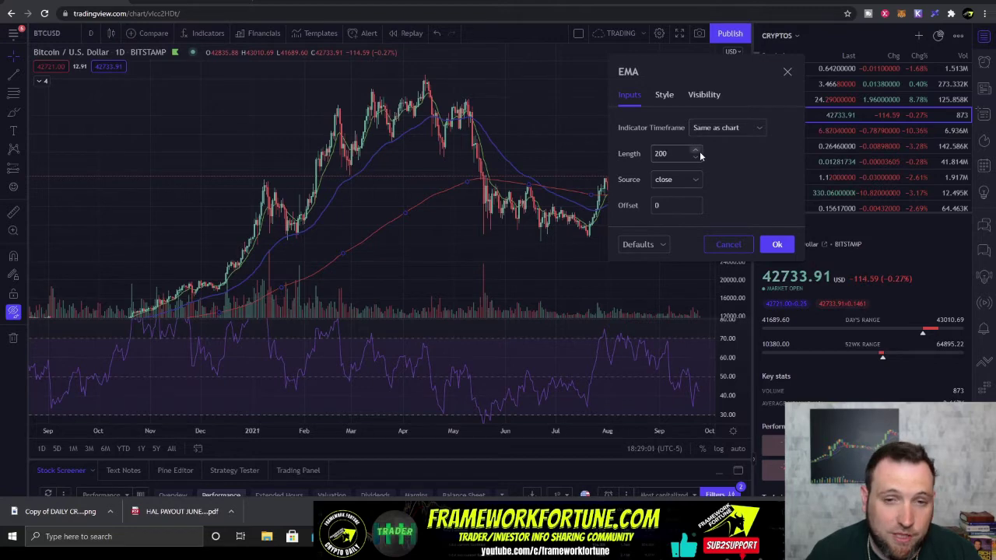
key("Return")
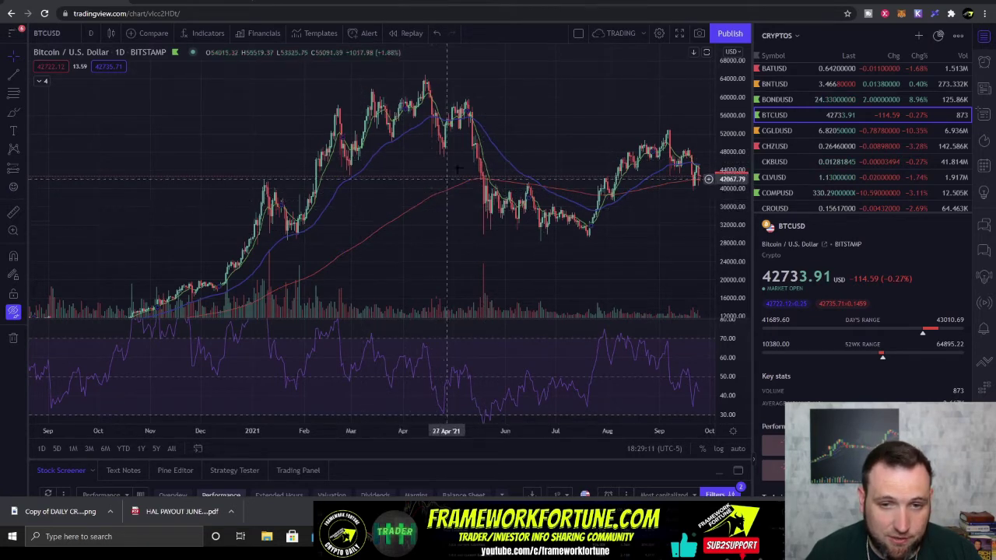
Examine how Bitcoin's daily price moves around the red EMA from 2015 through September 2021
scroll(437, 221, "down", 5)
scroll(494, 257, "down", 5)
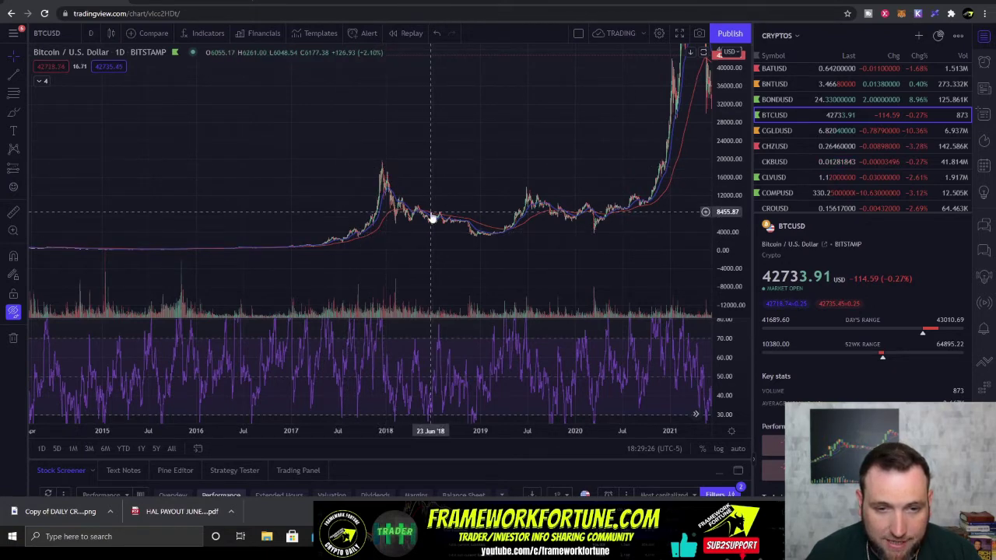
scroll(475, 227, "right", 10)
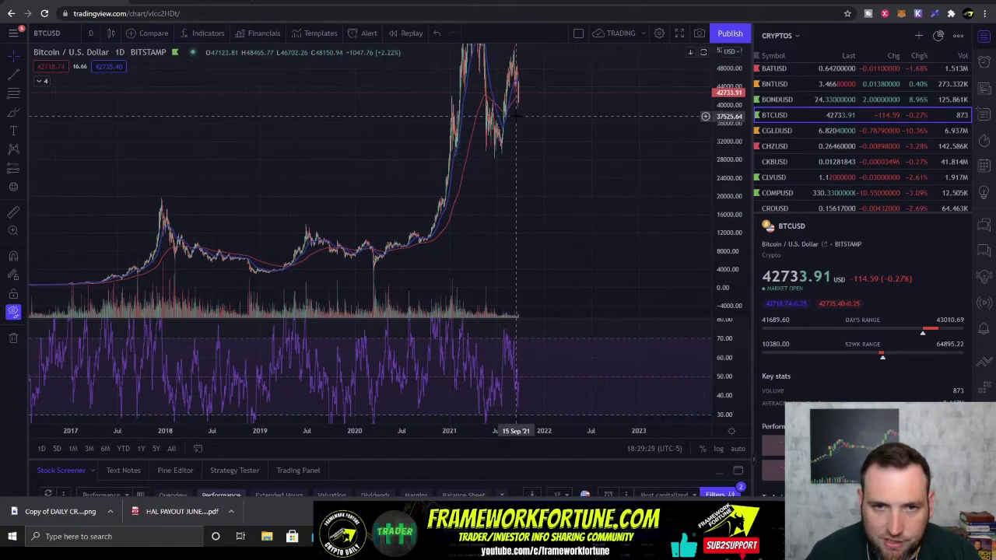
Open the settings of the blue EMA on the daily Bitcoin chart, review its length, and accept them
scroll(516, 117, "up", 6)
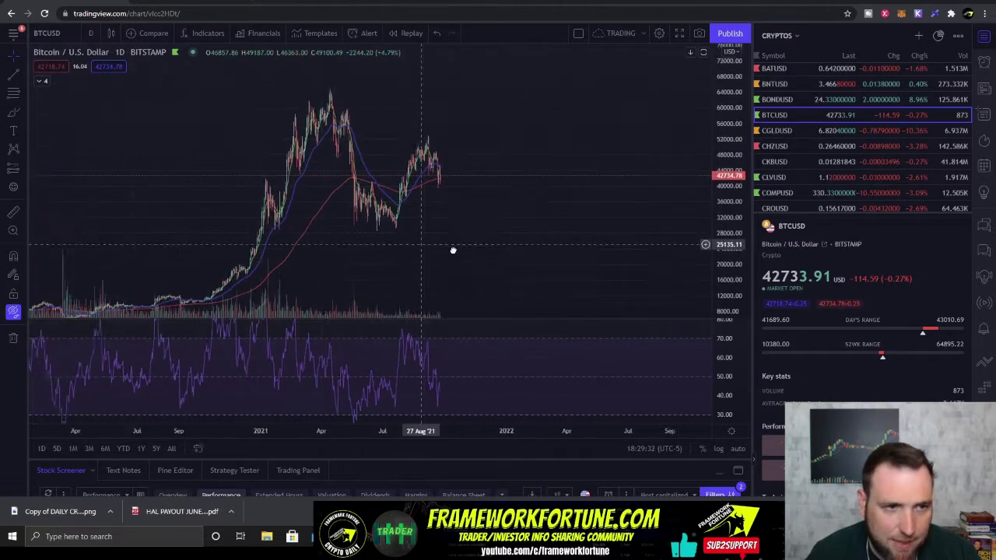
scroll(453, 251, "left", 6)
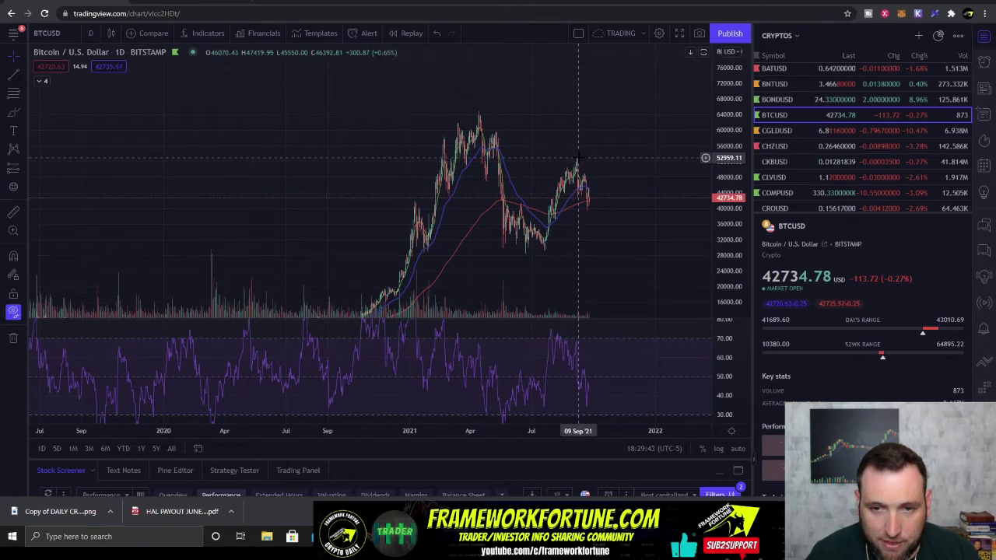
scroll(578, 158, "up", 4)
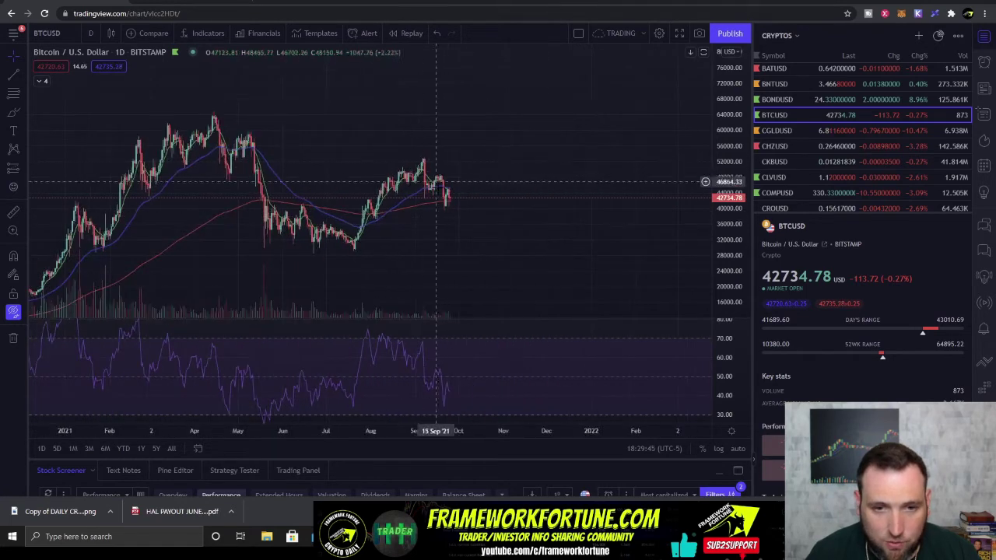
scroll(448, 208, "down", 4)
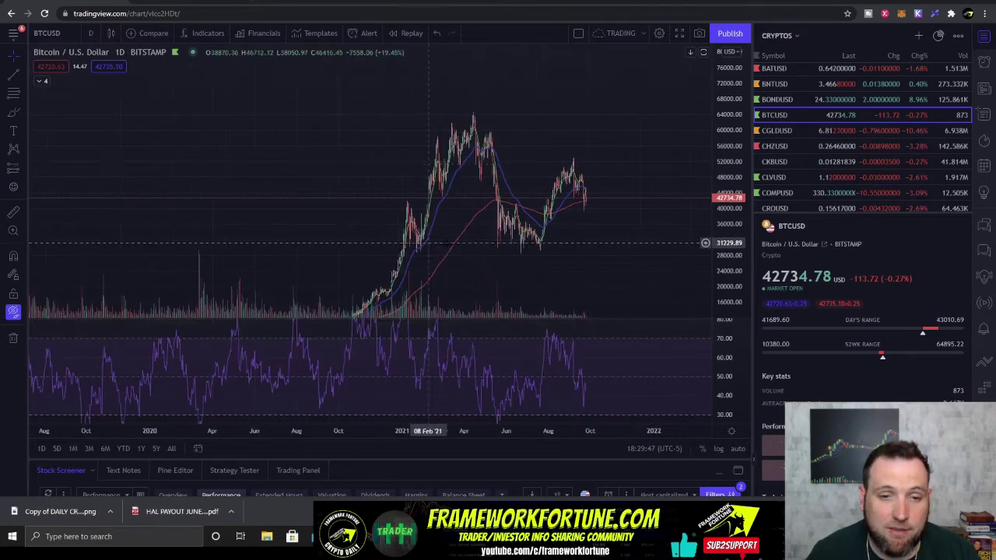
left_click_drag(730, 195, 730, 210)
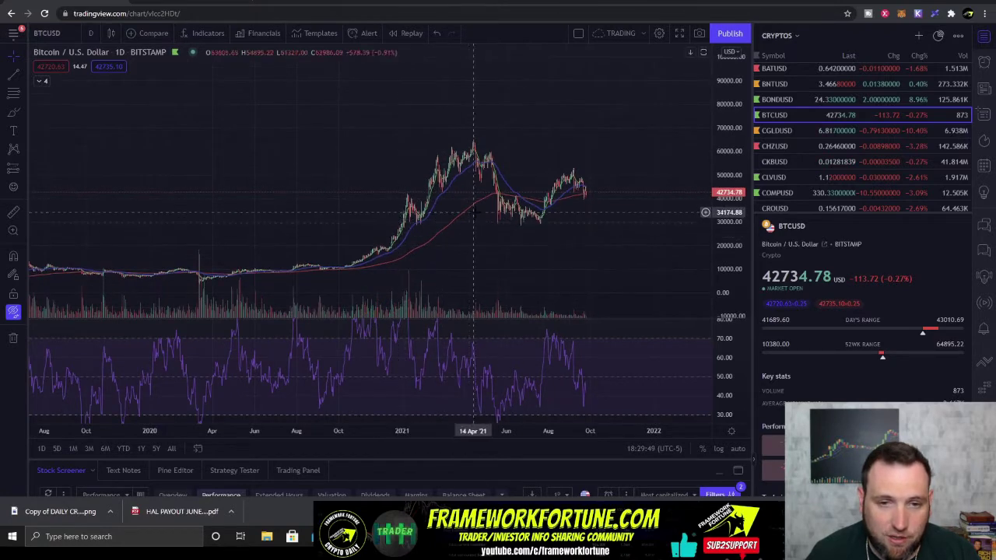
double_click(455, 178)
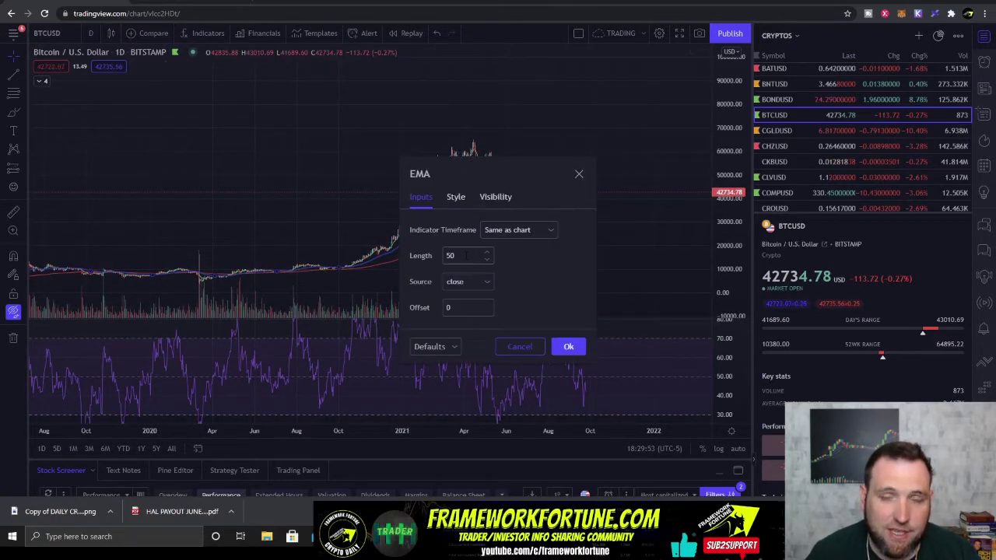
left_click(572, 348)
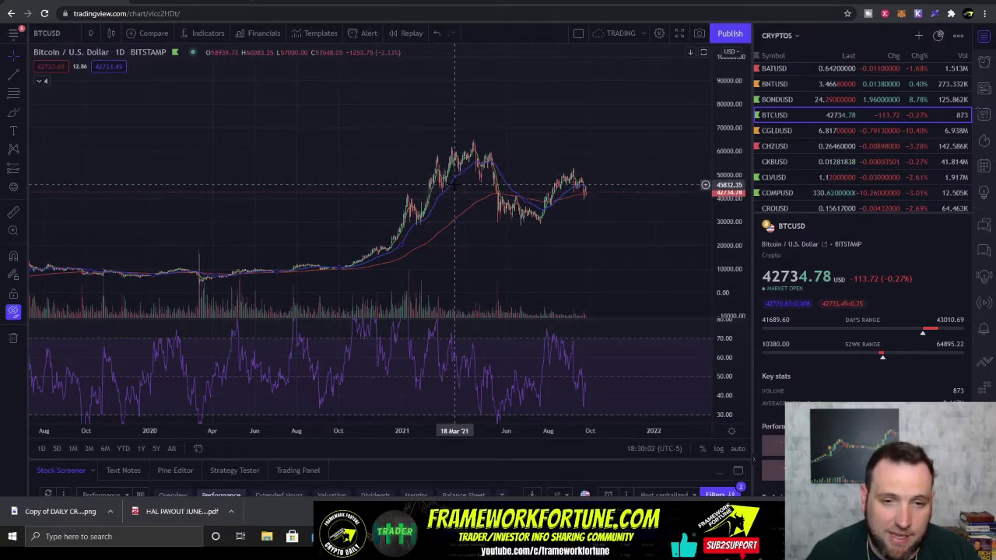
Examine how Bitcoin's daily price moves around the blue 50-period EMA from late 2020 through May 2021
scroll(498, 163, "up", 5)
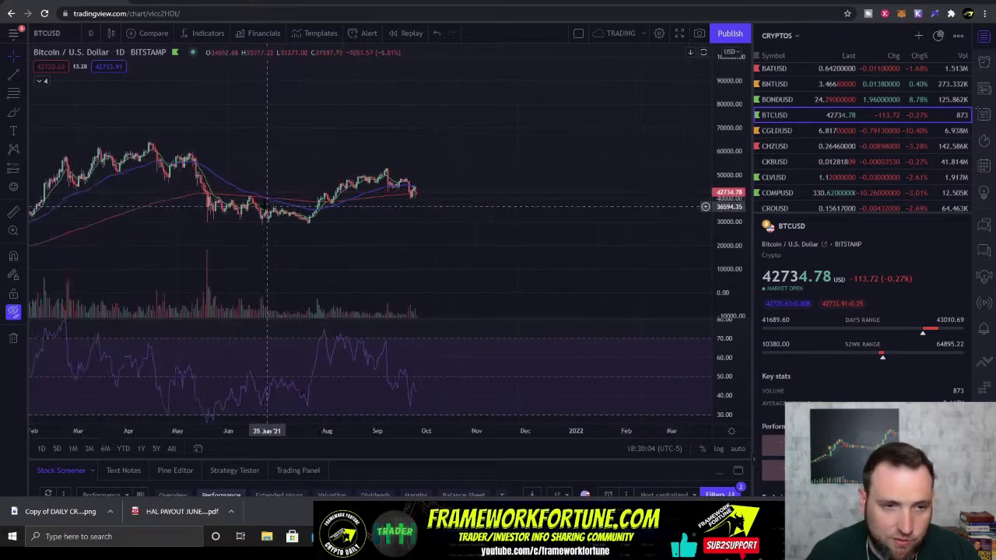
left_click_drag(259, 161, 296, 242)
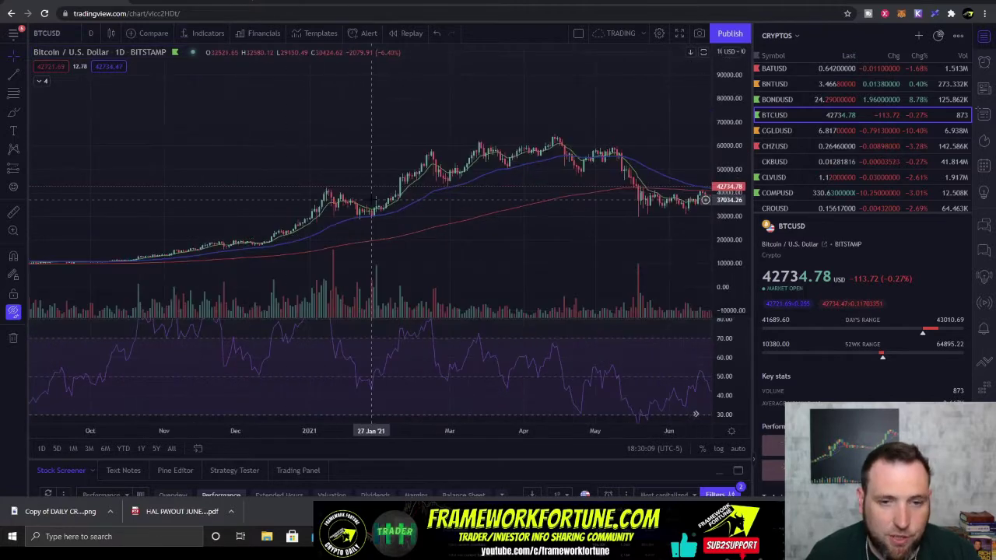
left_click_drag(375, 211, 395, 226)
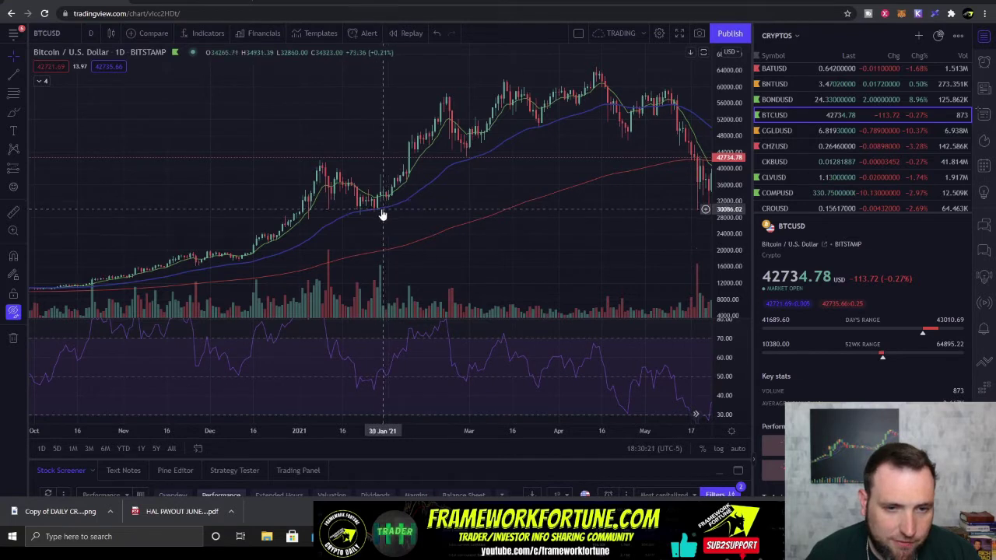
left_click_drag(382, 215, 368, 215)
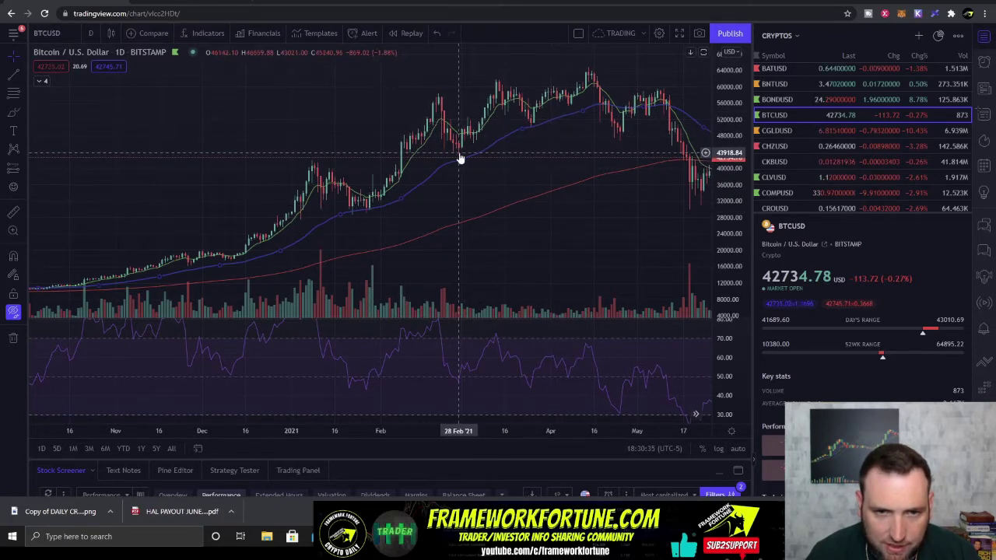
left_click_drag(376, 185, 296, 186)
scroll(233, 249, "down", 2)
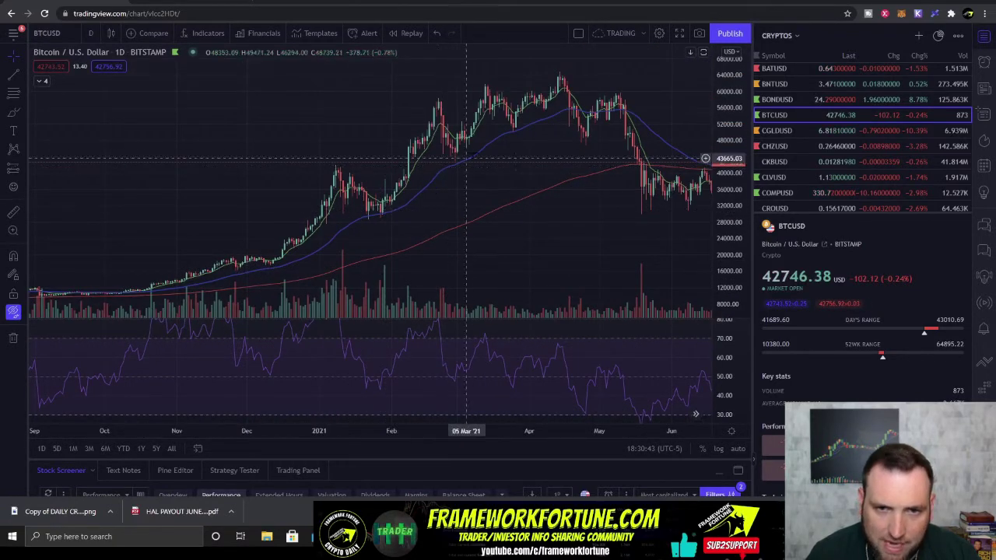
scroll(536, 140, "down", 1)
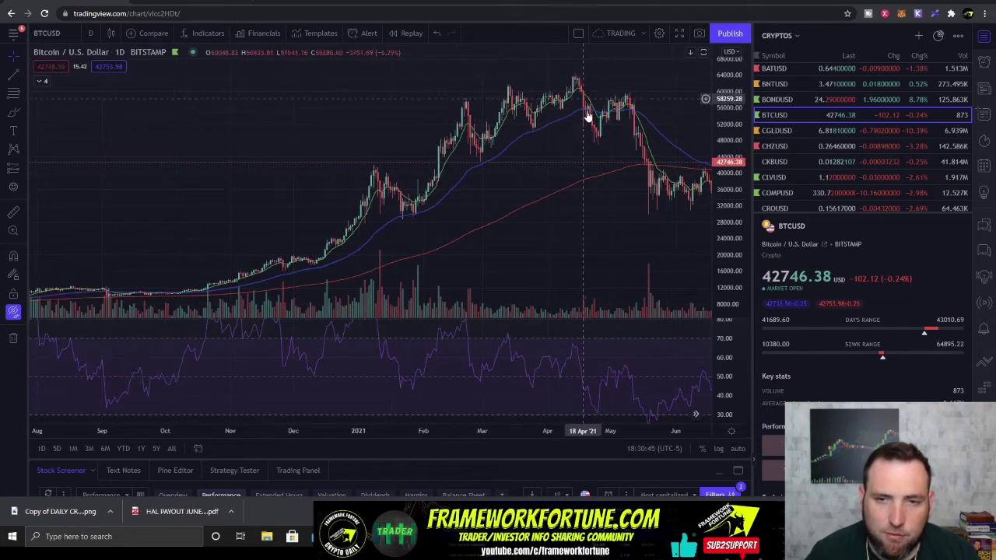
left_click_drag(596, 249, 491, 146)
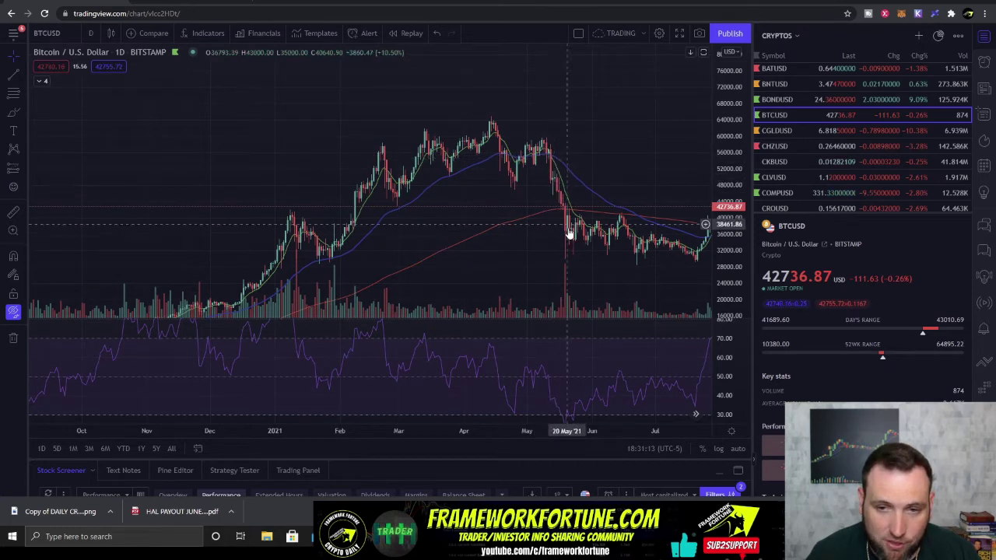
Open the settings of the green moving average on the daily Bitcoin chart and close them without changes
scroll(452, 187, "up", 5)
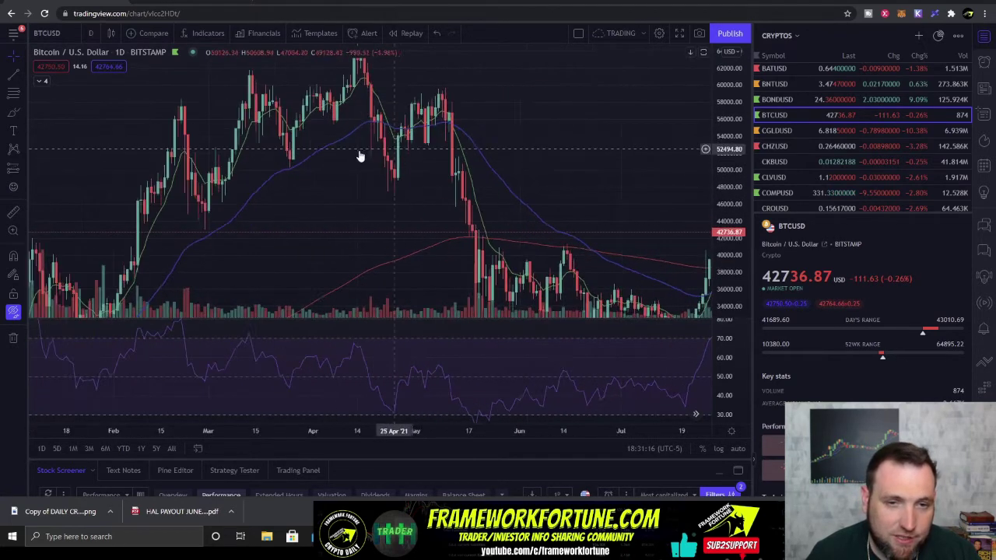
left_click_drag(360, 156, 498, 180)
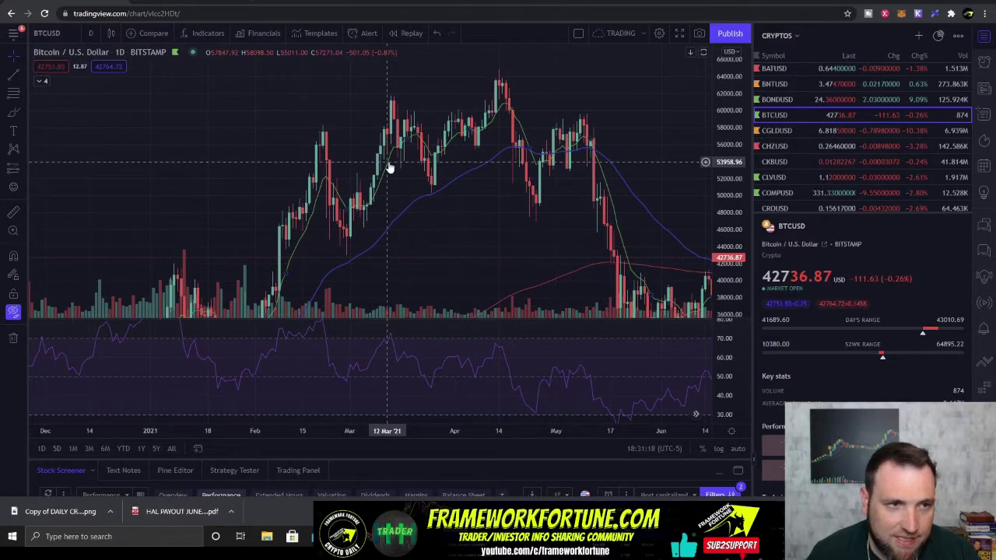
double_click(545, 200)
left_click(578, 174)
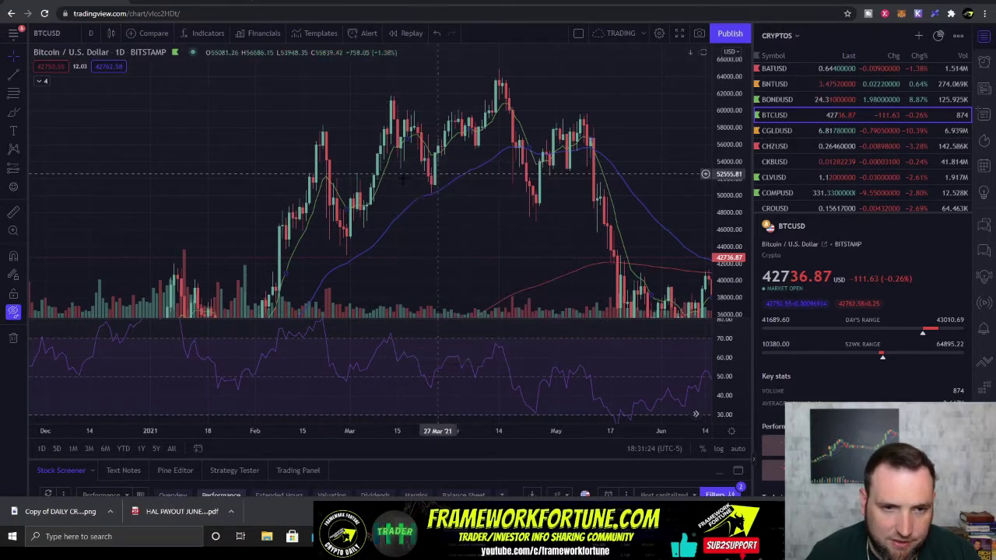
Examine how Bitcoin's daily candles behave around the green moving average and the blue EMA in February and March 2021
scroll(627, 162, "up", 4)
scroll(627, 162, "left", 3)
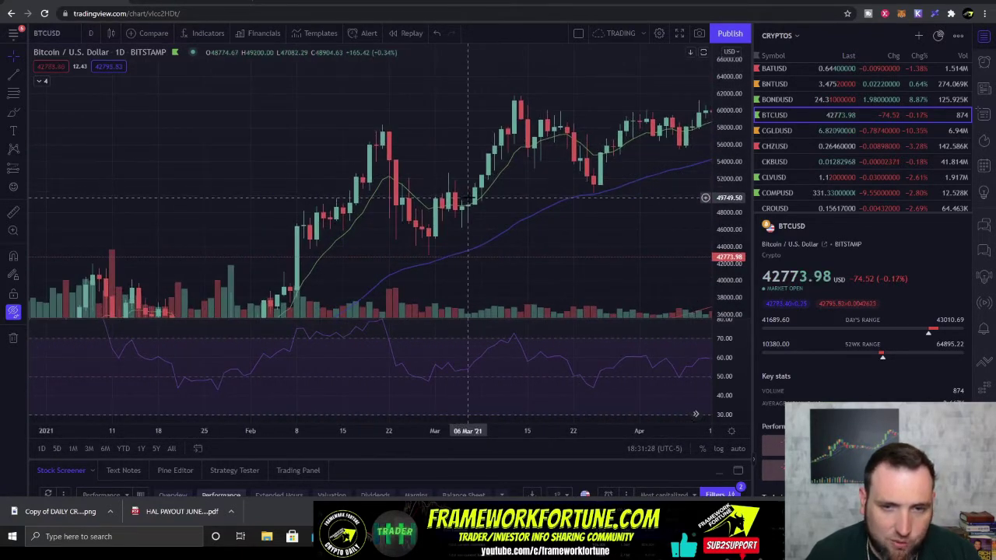
scroll(521, 175, "right", 1)
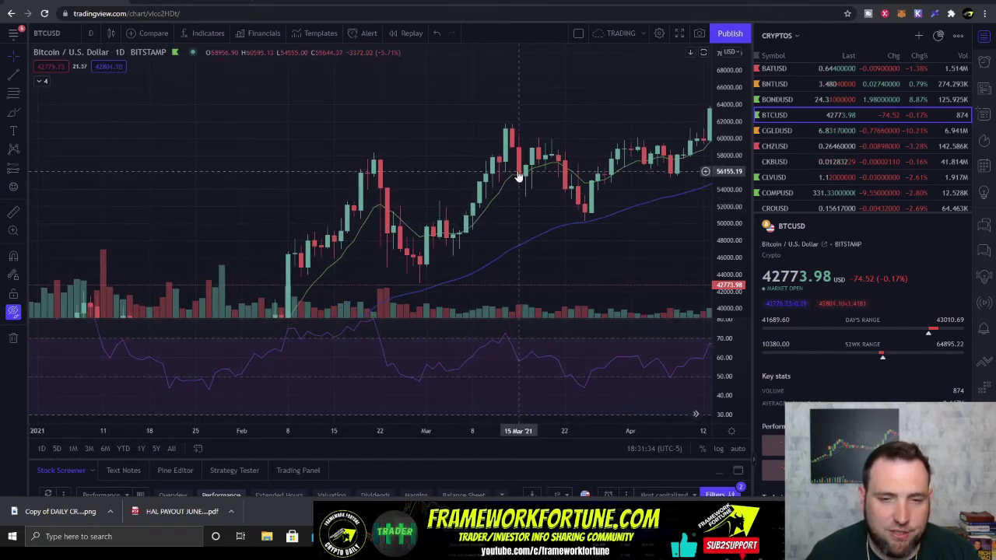
scroll(519, 175, "right", 2)
left_click_drag(389, 175, 527, 173)
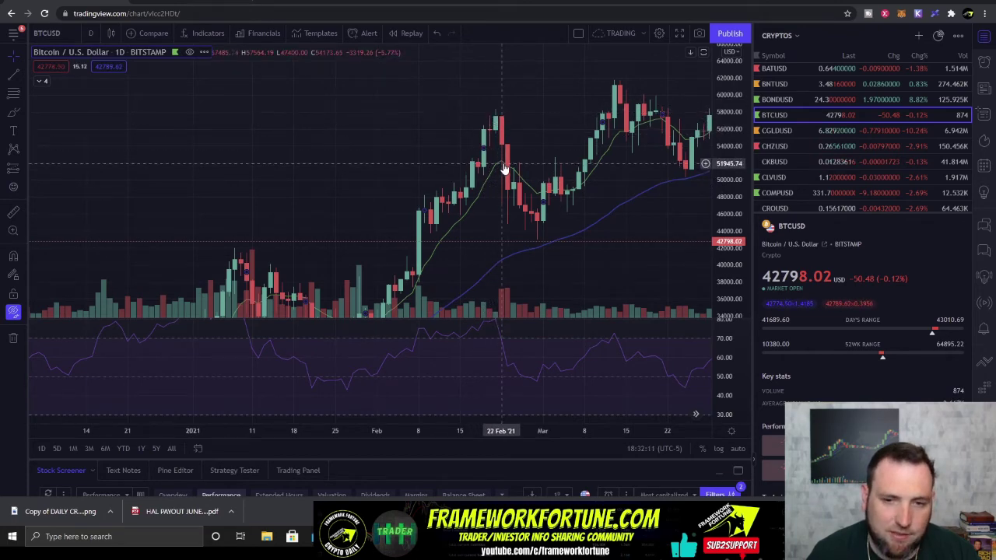
scroll(504, 170, "down", 2)
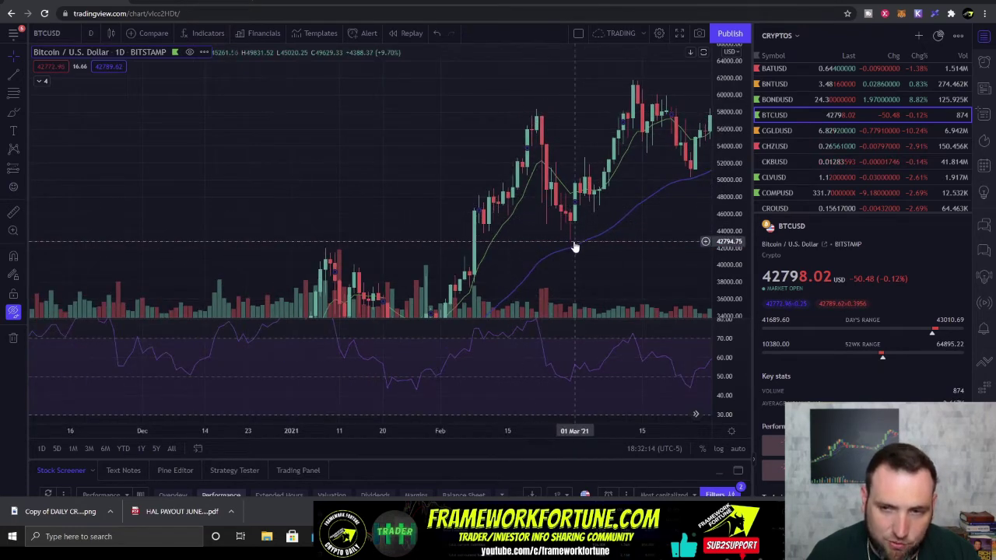
left_click_drag(575, 247, 349, 307)
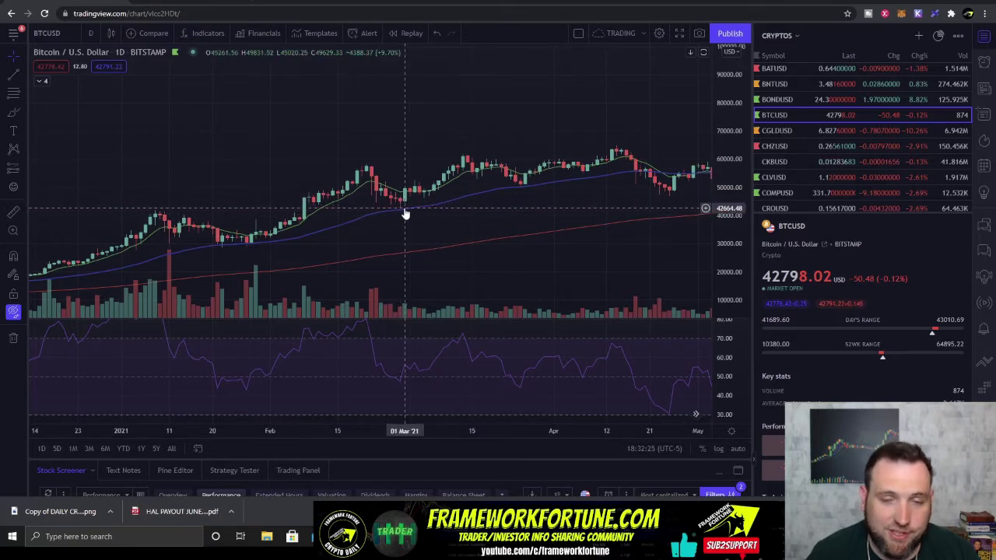
Examine Bitcoin's May 2021 decline relative to the green, blue and red moving averages on the daily chart
scroll(404, 214, "right", 5)
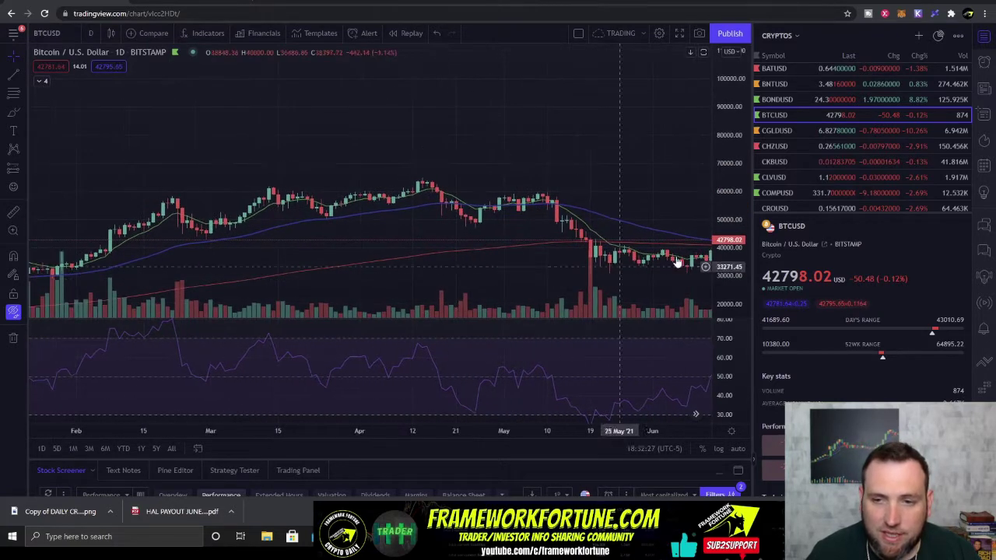
left_click_drag(741, 183, 739, 160)
left_click_drag(662, 195, 442, 195)
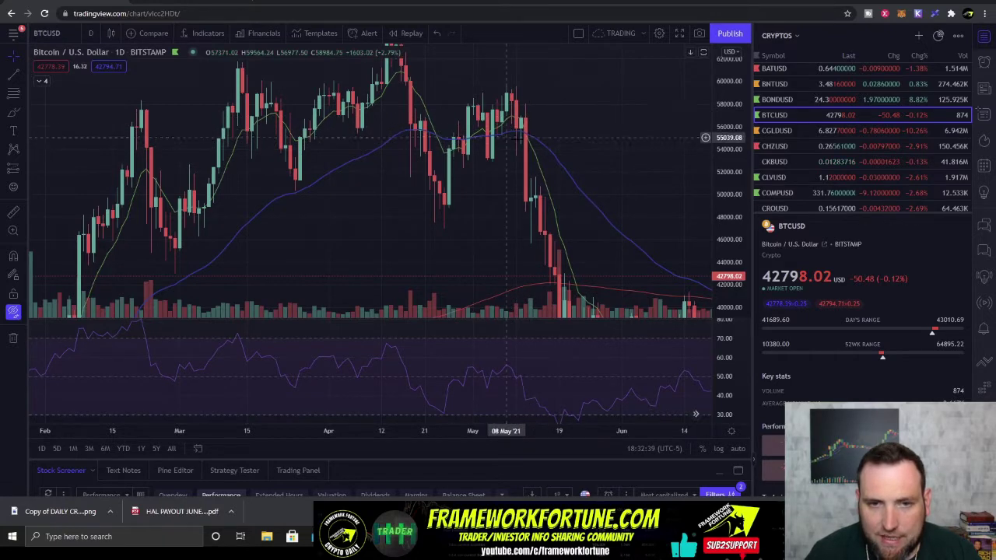
scroll(525, 136, "up", 3)
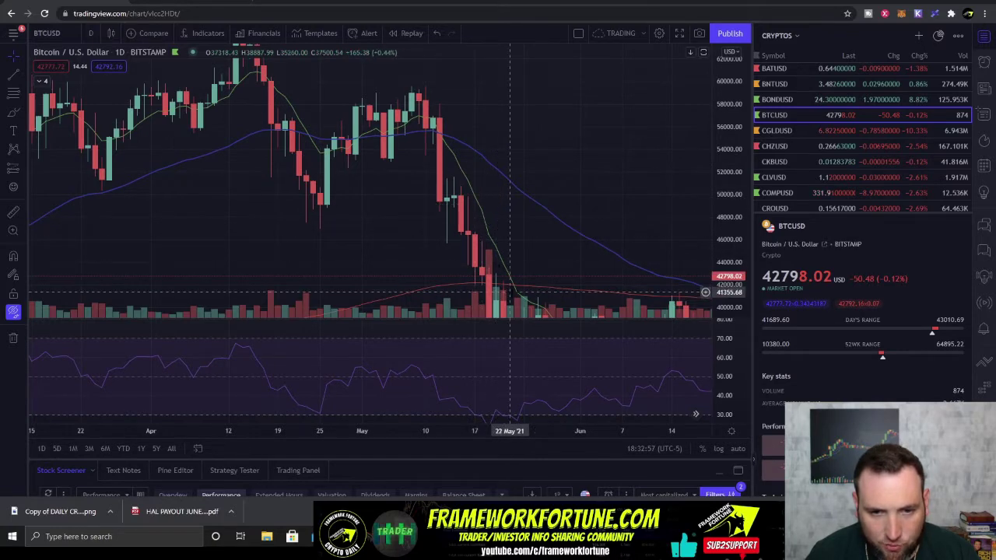
scroll(614, 273, "down", 3)
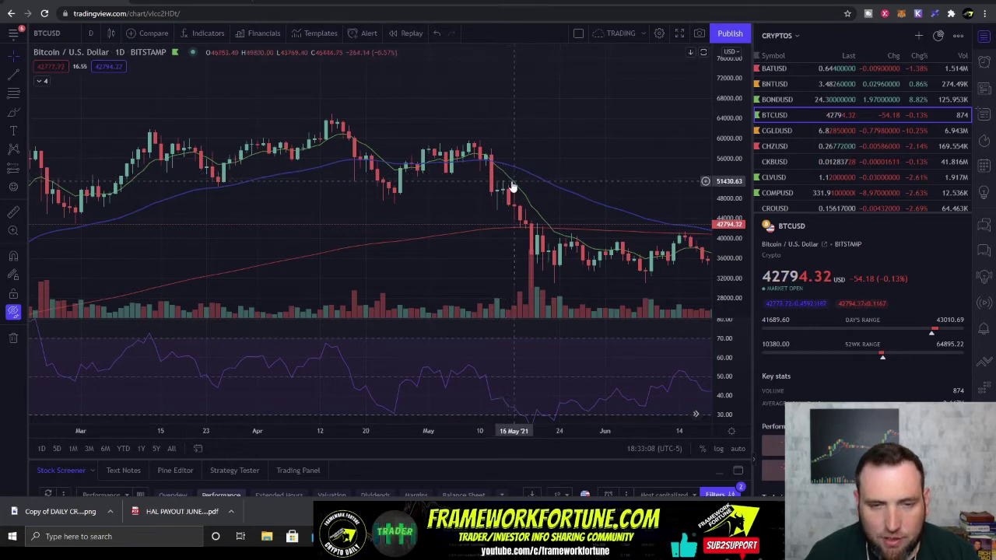
scroll(653, 268, "down", 2)
scroll(654, 268, "down", 2)
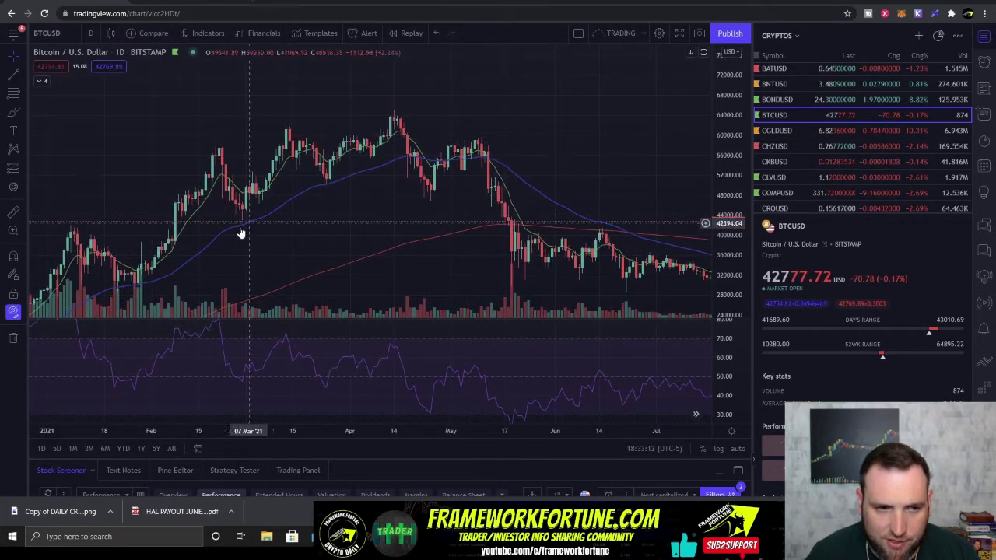
Examine Bitcoin's March 2020 drop and April 2020 recovery relative to the daily moving averages
left_click_drag(241, 232, 612, 104)
left_click_drag(219, 259, 684, 109)
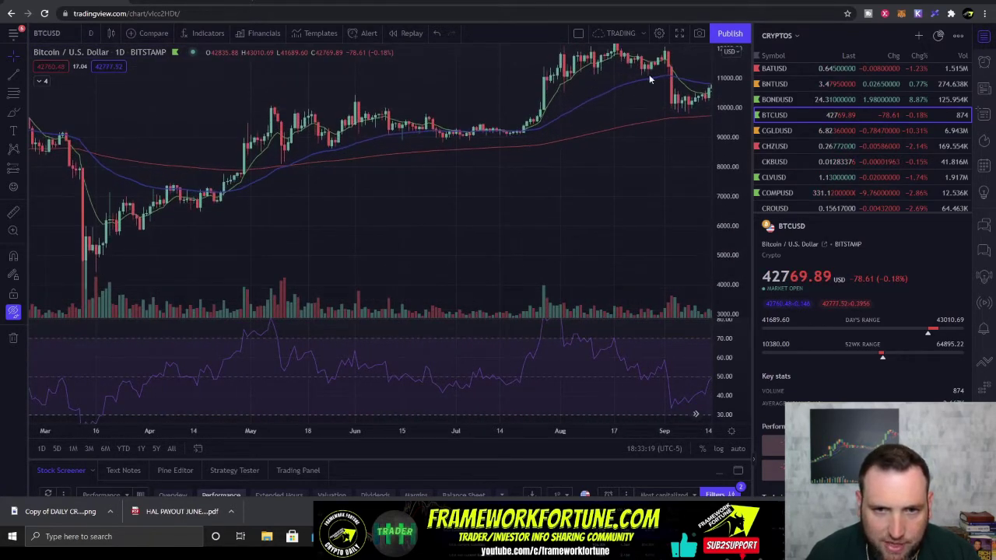
left_click_drag(735, 299, 738, 139)
left_click_drag(218, 234, 522, 211)
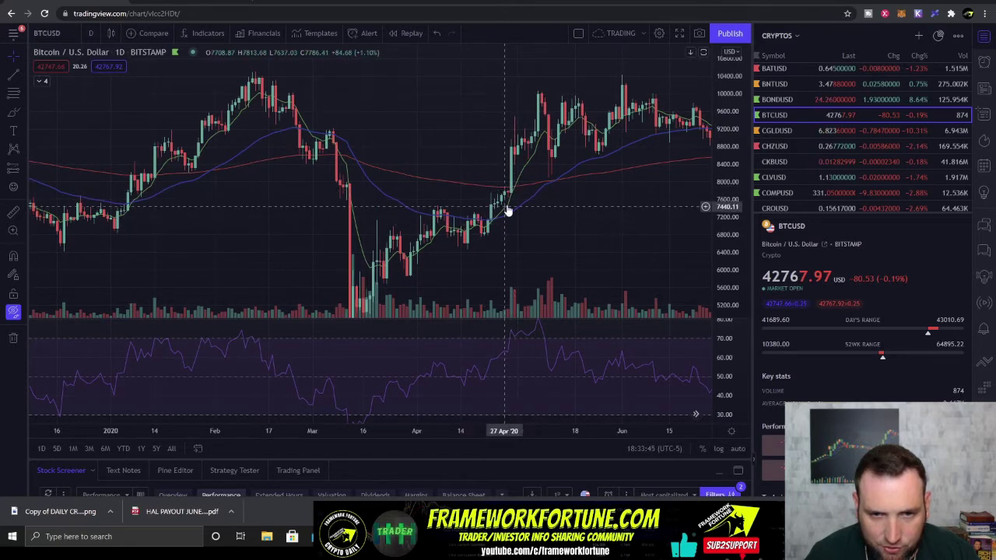
left_click_drag(507, 208, 508, 206)
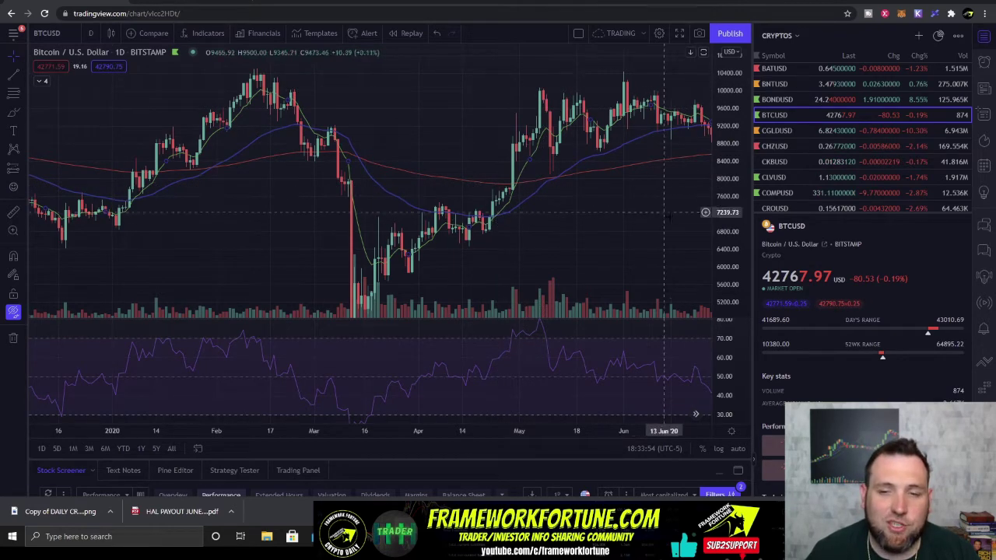
Return to the recent daily Bitcoin candles and examine February to September 2021 against the moving averages
scroll(574, 241, "right", 10)
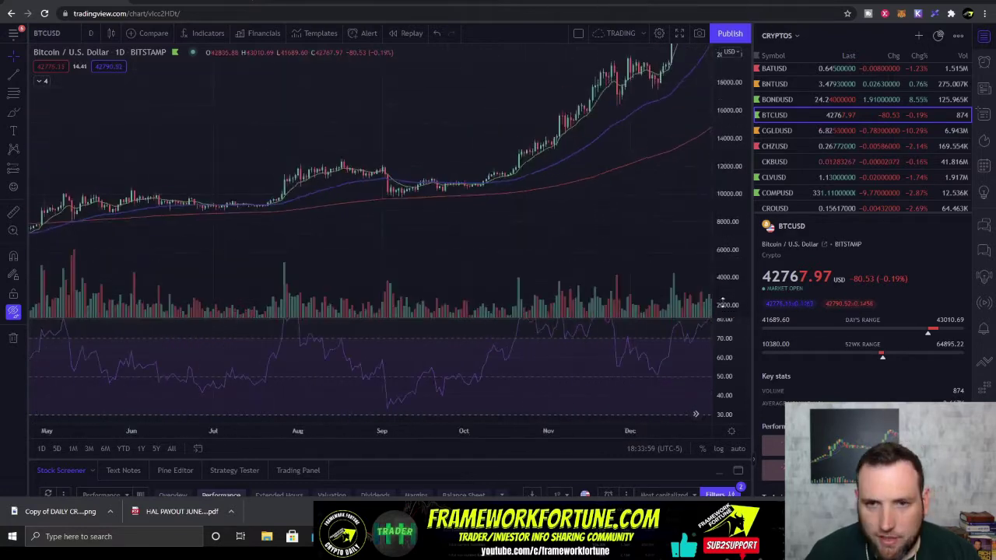
left_click_drag(722, 302, 721, 284)
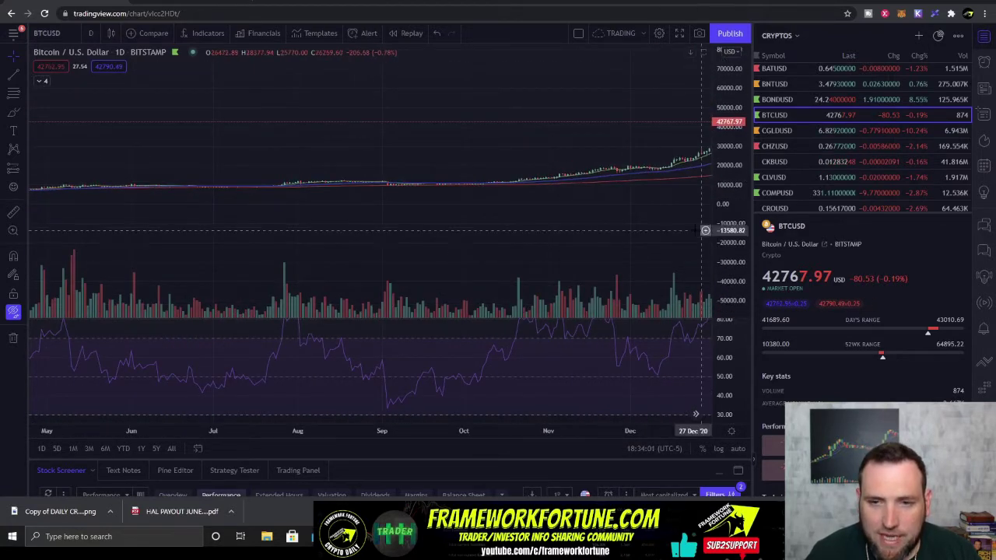
left_click_drag(700, 231, 298, 231)
left_click_drag(518, 260, 327, 265)
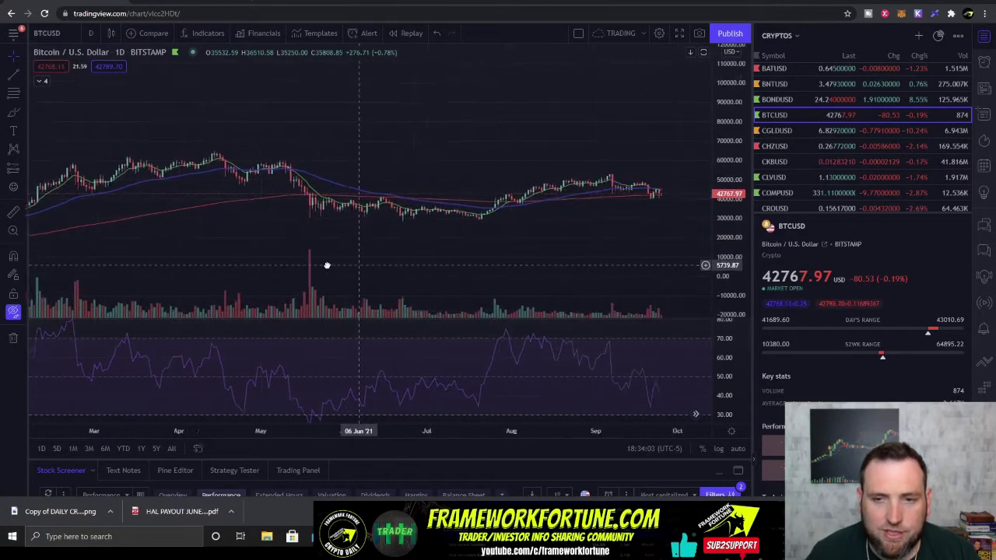
left_click_drag(713, 262, 642, 118)
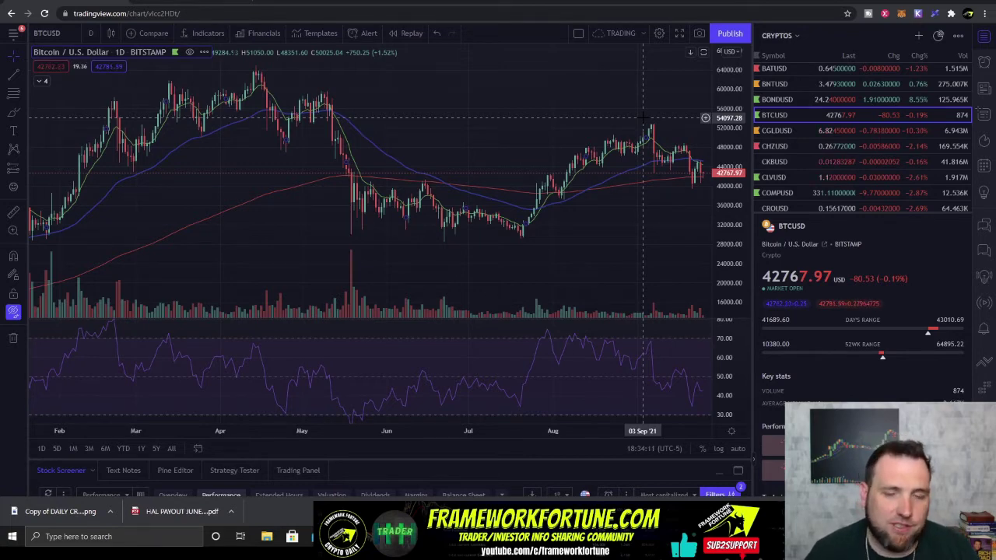
Switch the Bitcoin chart to the 5-minute interval and examine the 25 September candles around the moving averages
left_click(90, 33)
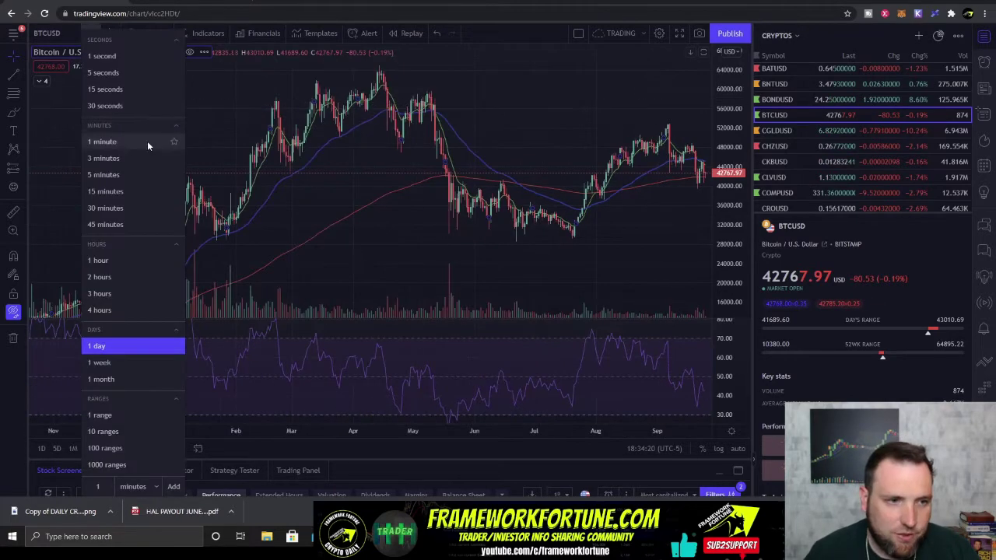
left_click(102, 174)
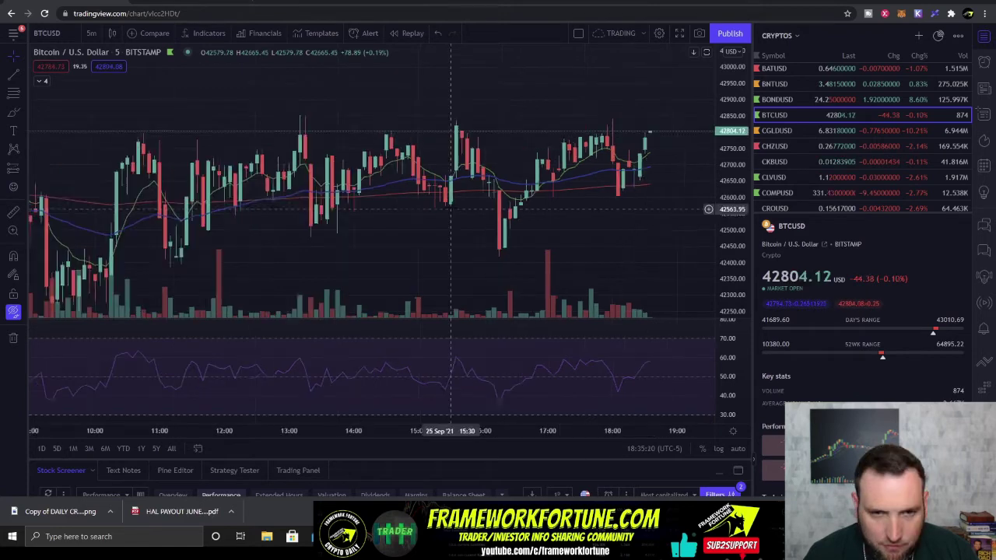
scroll(249, 242, "down", 5)
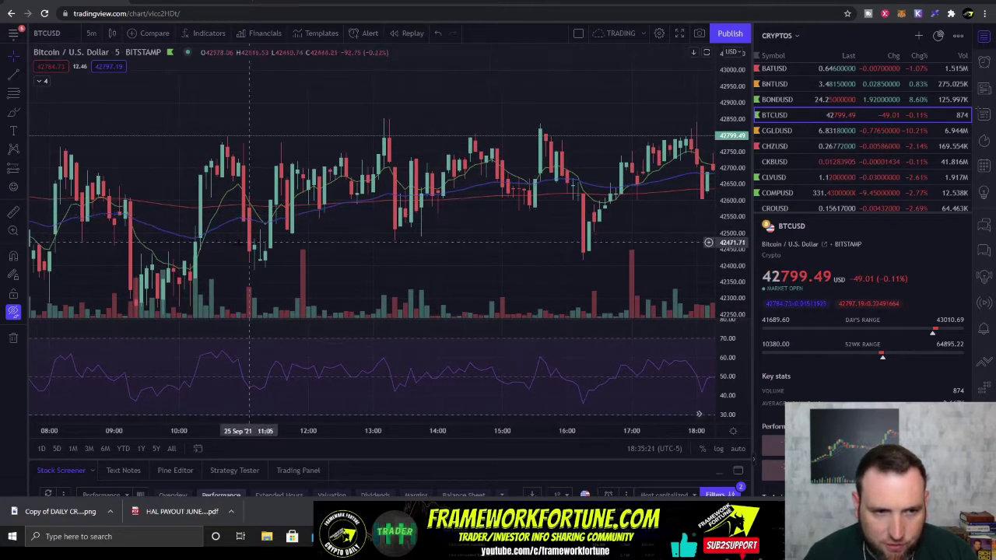
left_click_drag(249, 242, 371, 205)
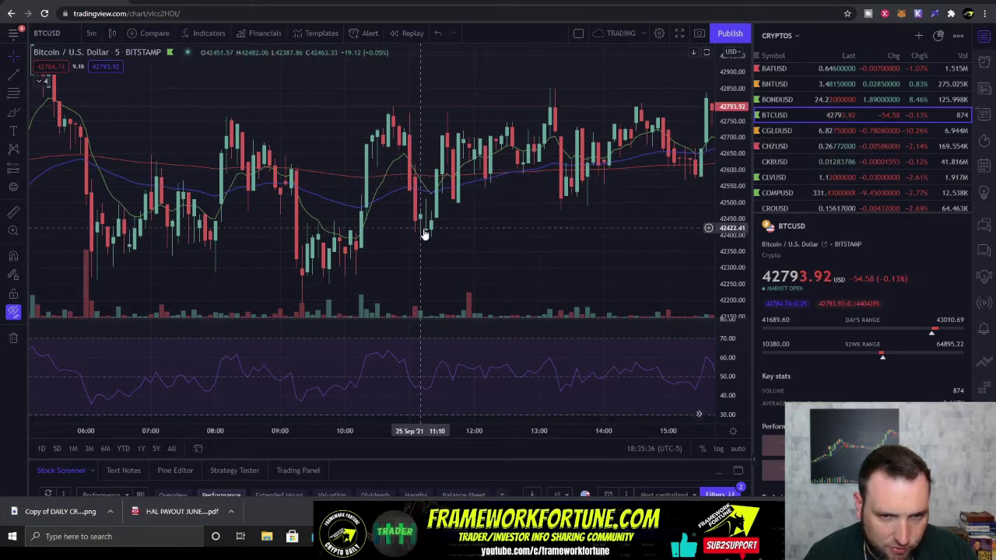
scroll(424, 233, "right", 5)
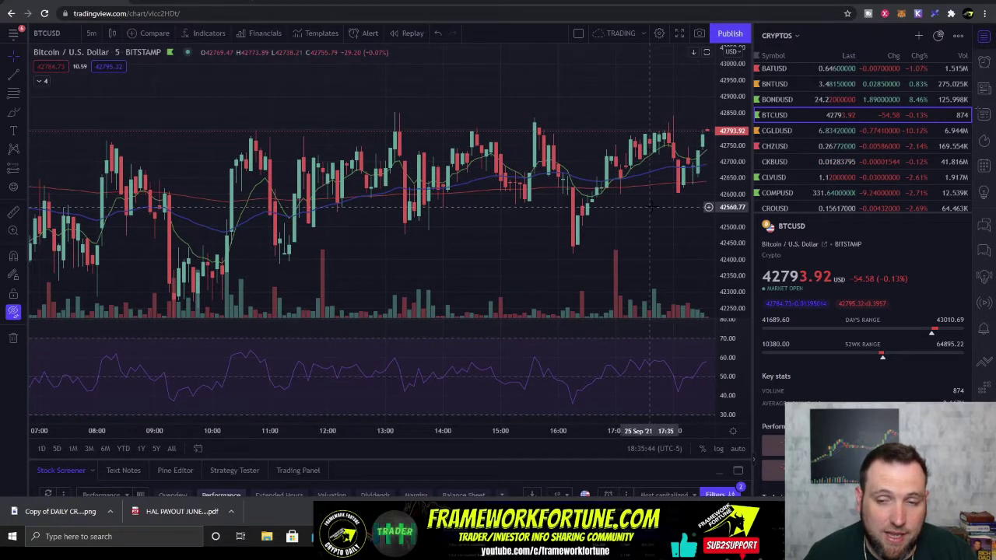
scroll(604, 233, "down", 6)
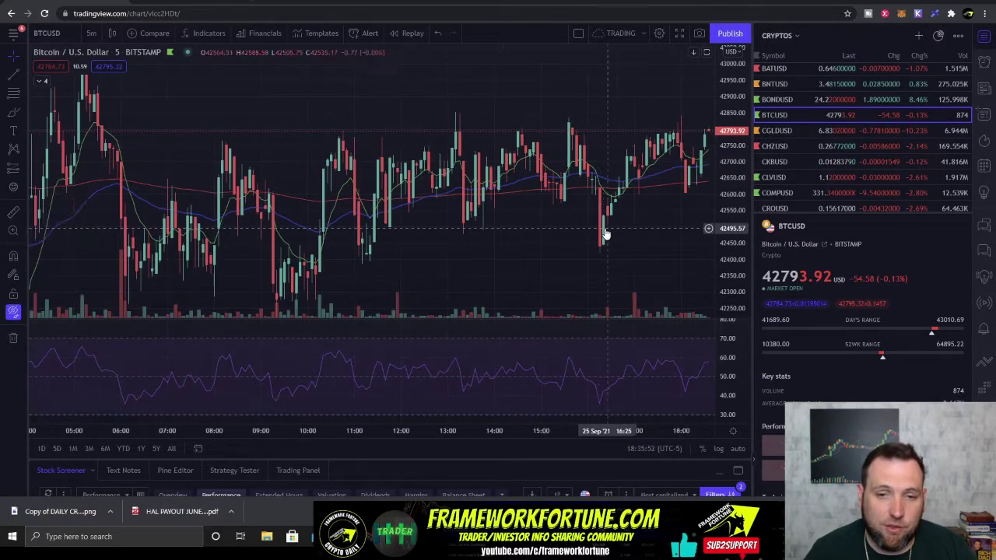
scroll(548, 228, "down", 3)
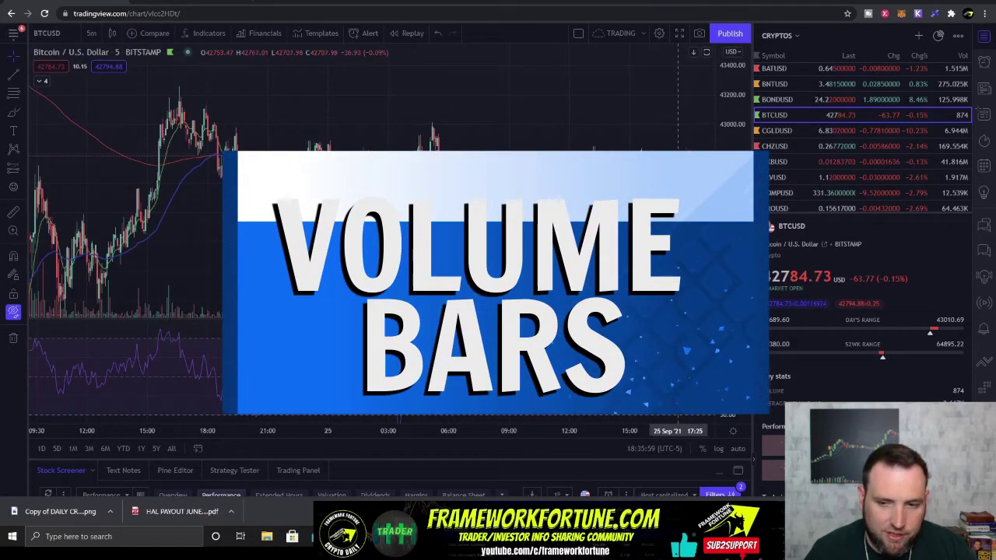
Examine the tall green volume bar around 03:45 on 25 September against the neighbouring volume bars and price candles
left_click_drag(529, 249, 537, 78)
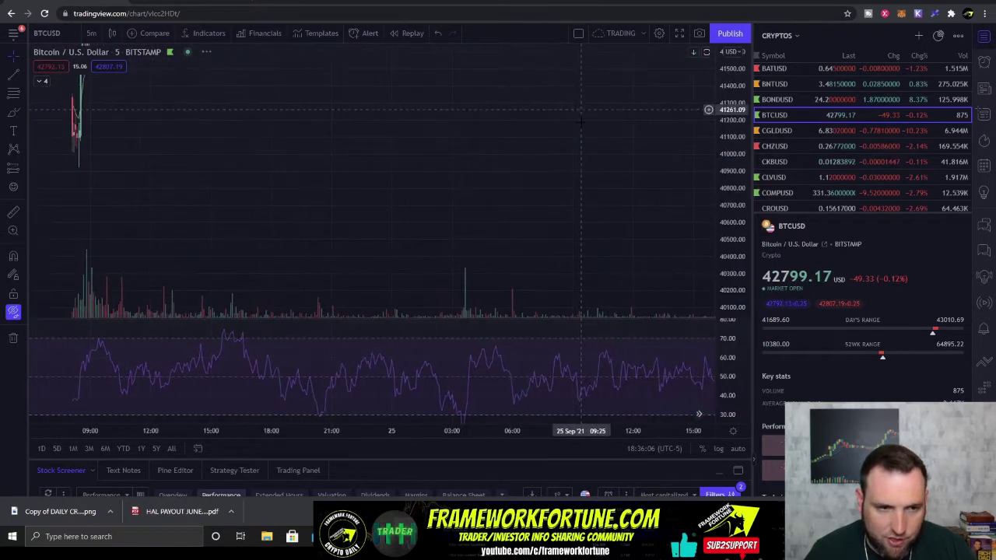
scroll(610, 295, "up", 3)
left_click_drag(231, 266, 394, 274)
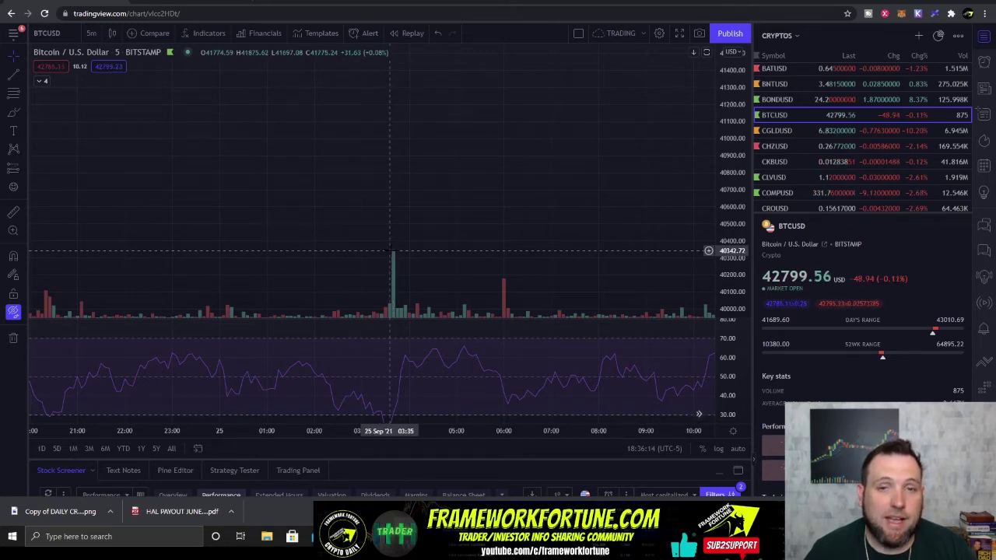
left_click_drag(393, 251, 406, 251)
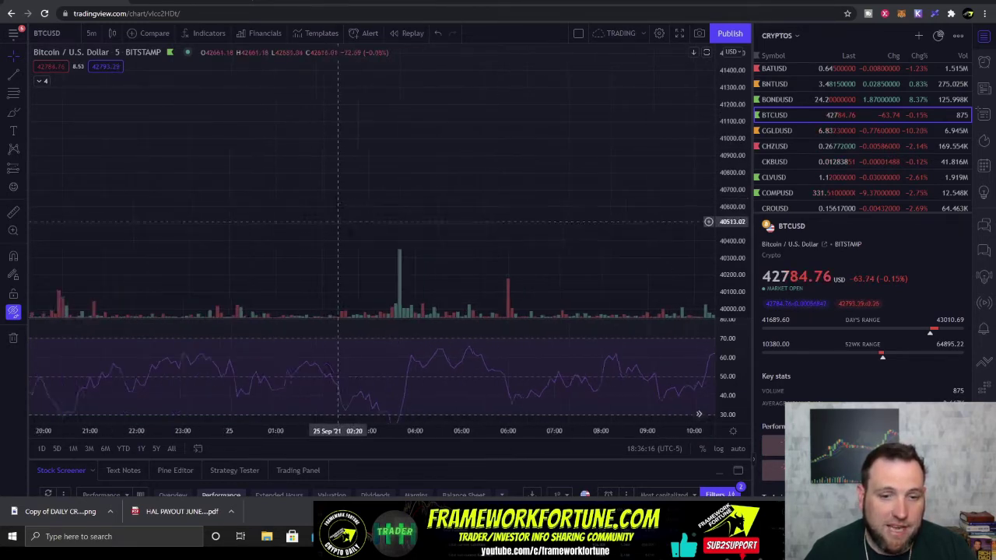
scroll(338, 221, "up", 2)
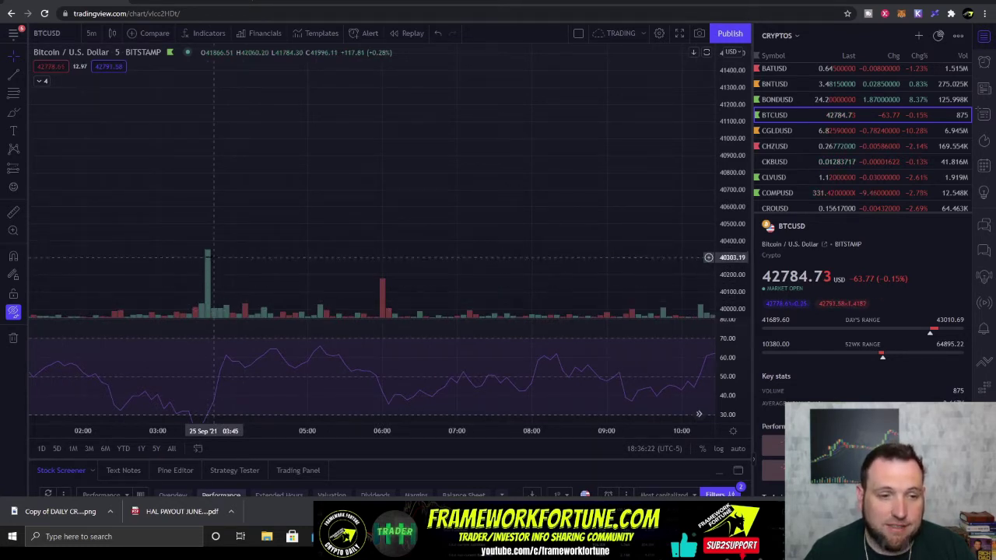
left_click_drag(208, 258, 397, 281)
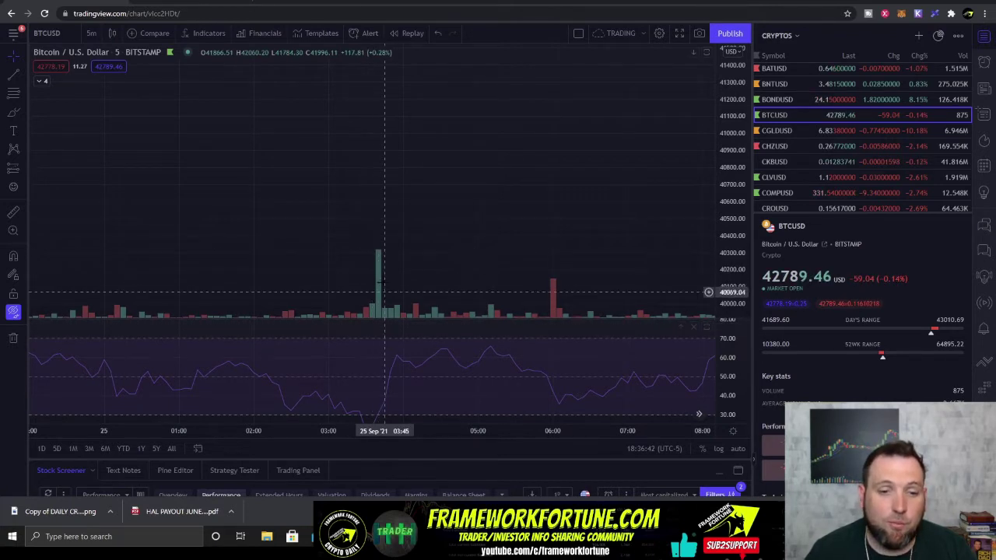
left_click_drag(384, 316, 371, 311)
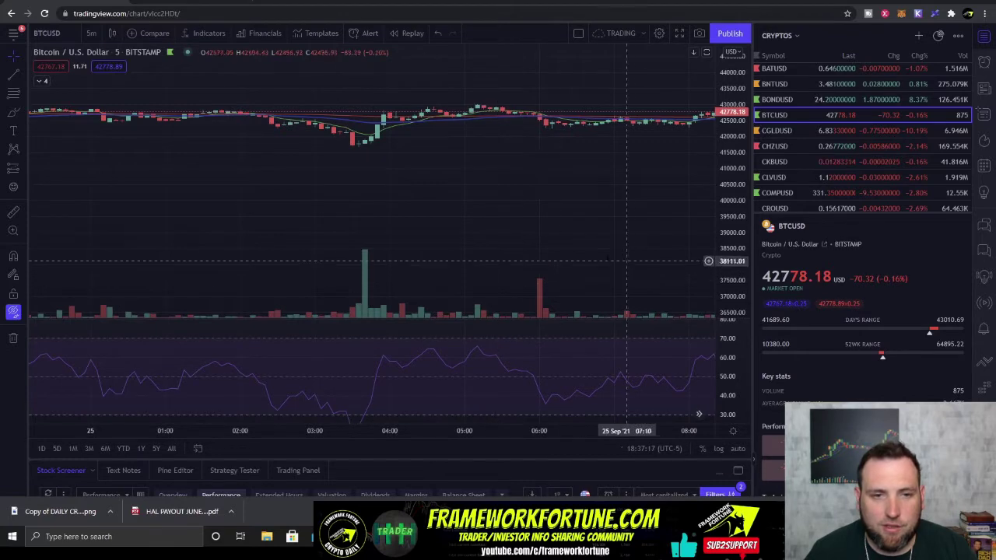
Return to the latest 5-minute Bitcoin candles and rescale the price axis so the price swings fill the chart
scroll(627, 260, "down", 5)
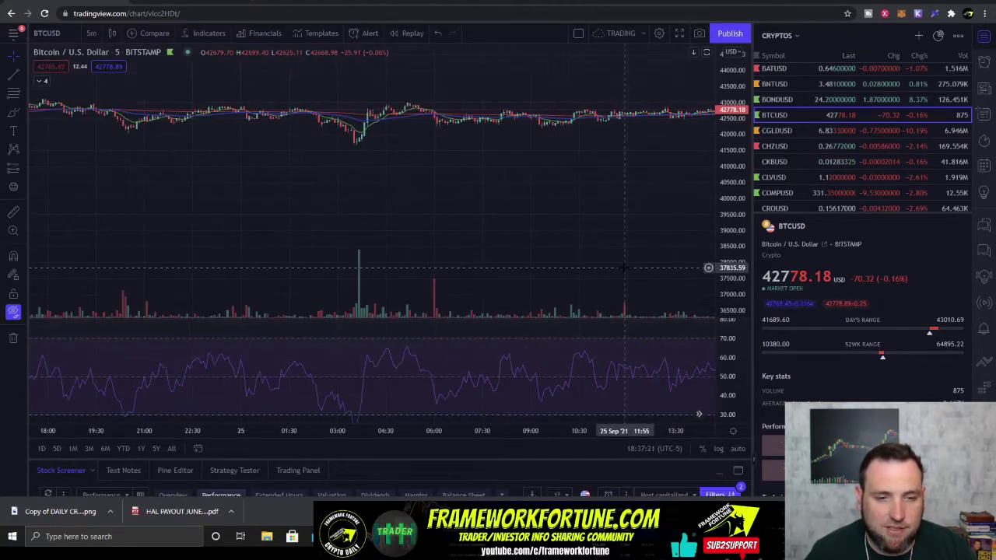
scroll(627, 268, "down", 2)
left_click_drag(626, 265, 448, 271)
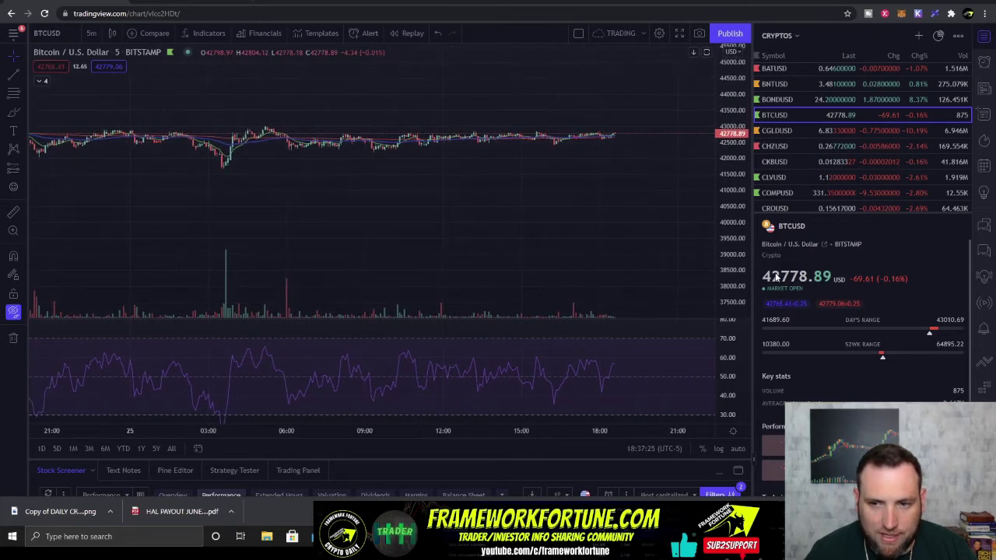
left_click_drag(711, 246, 706, 140)
double_click(707, 140)
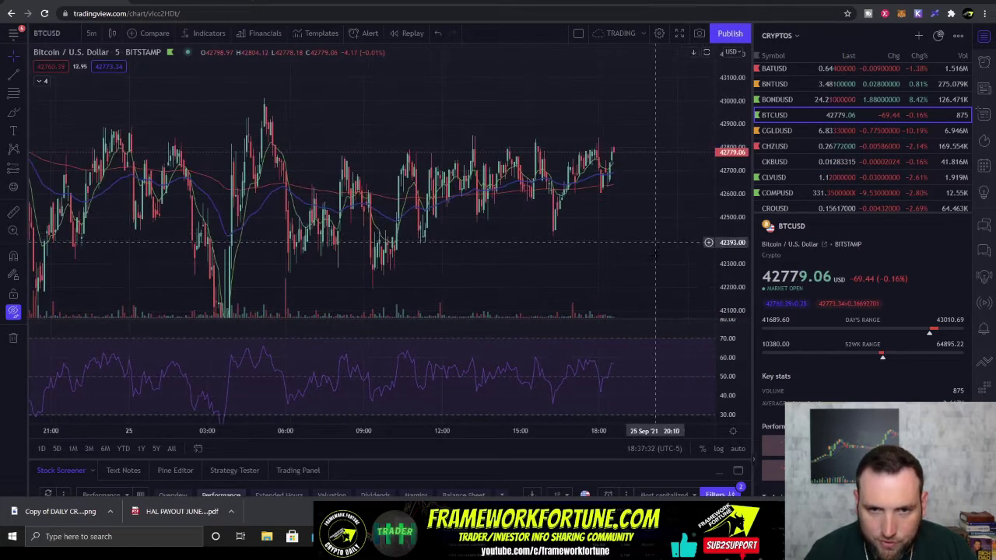
left_click_drag(647, 184, 646, 257)
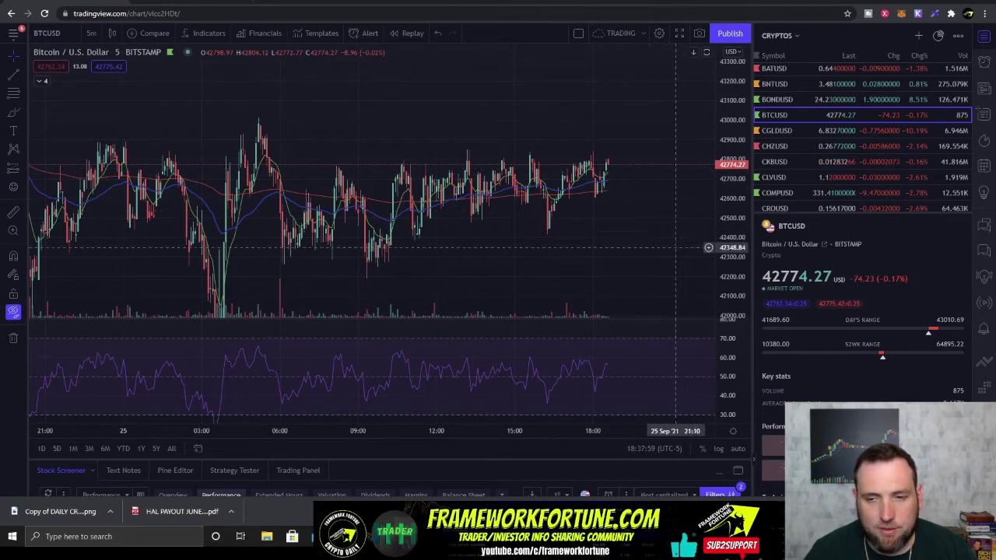
Examine the volume bars during Bitcoin's 24 September sell-off together with the candles above them
left_click_drag(473, 264, 615, 234)
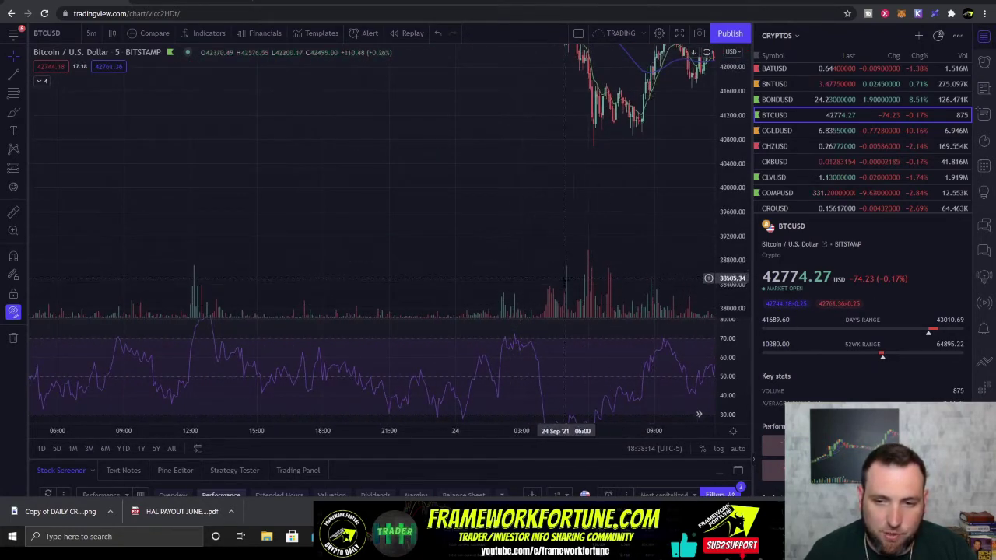
left_click_drag(607, 303, 486, 299)
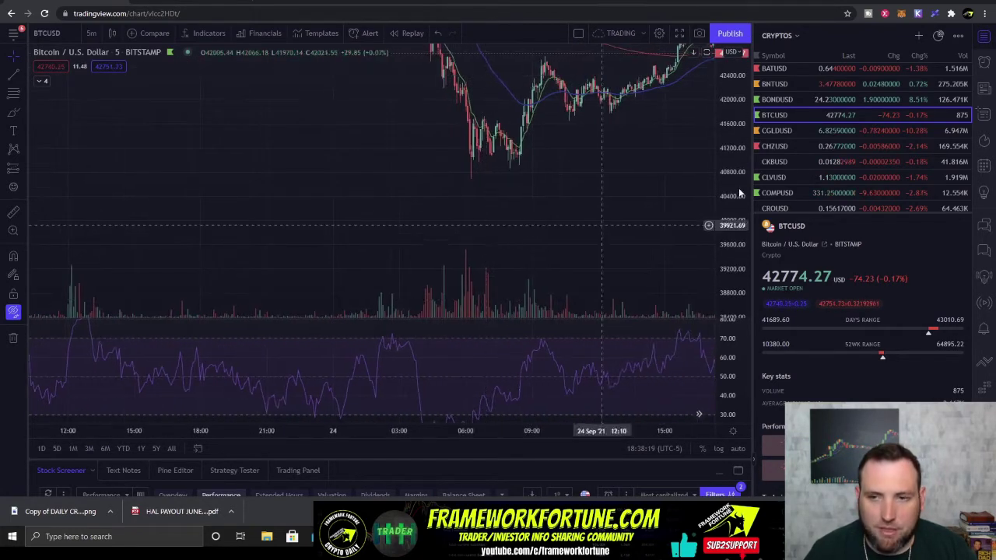
double_click(729, 115)
left_click_drag(573, 227, 574, 289)
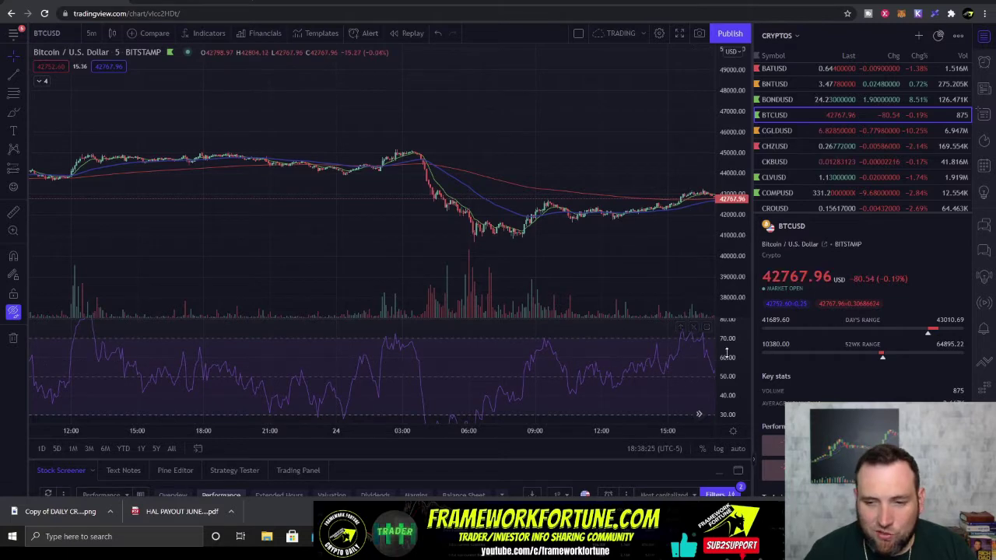
Compress the RSI scale and reduce the height of the RSI pane to leave more room for the price chart
left_click_drag(727, 367, 658, 410)
scroll(657, 410, "down", 2)
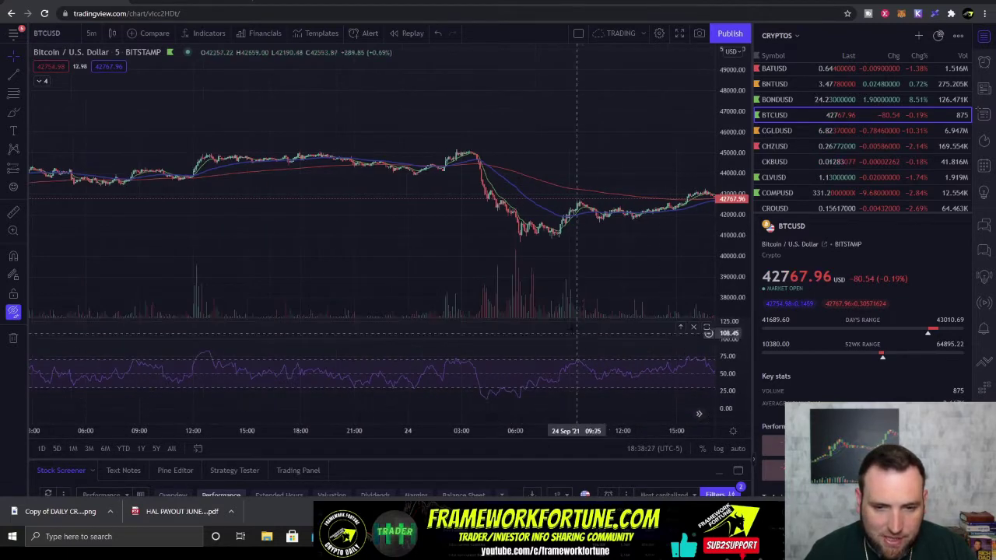
left_click_drag(573, 320, 572, 351)
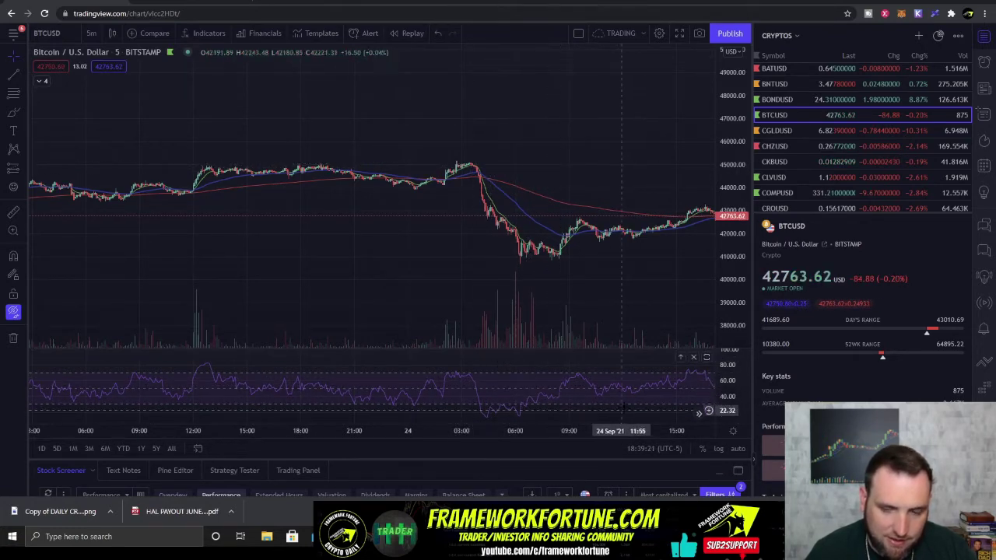
Review Bitcoin's 5-minute price and RSI from 22 to 25 September and set the chart interval to 1 day
scroll(506, 342, "down", 3)
scroll(538, 327, "down", 4)
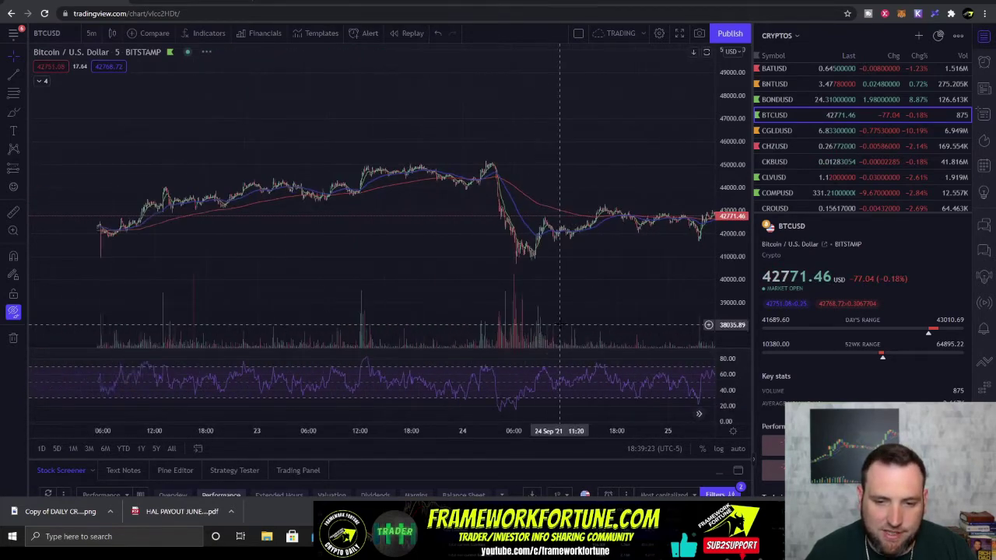
left_click_drag(753, 277, 736, 208)
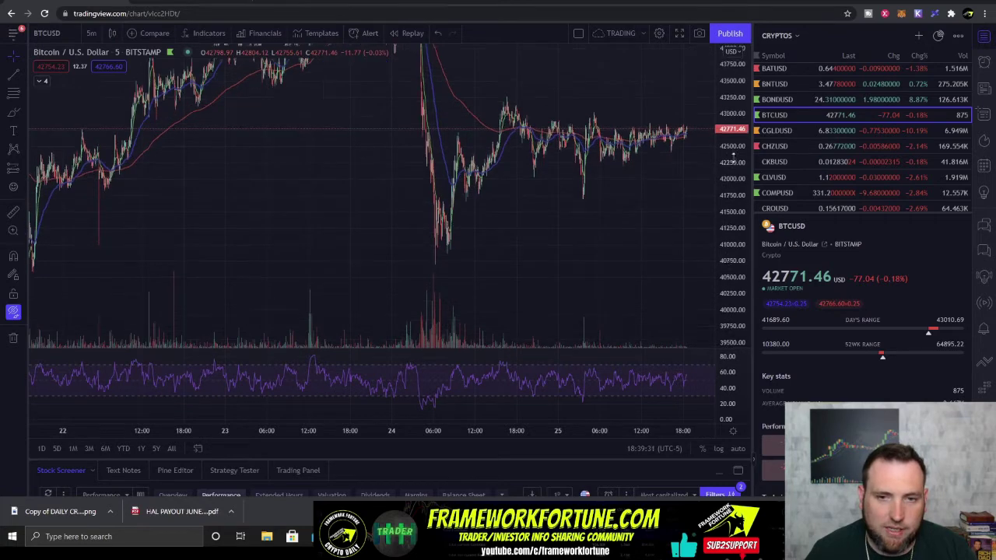
left_click(91, 33)
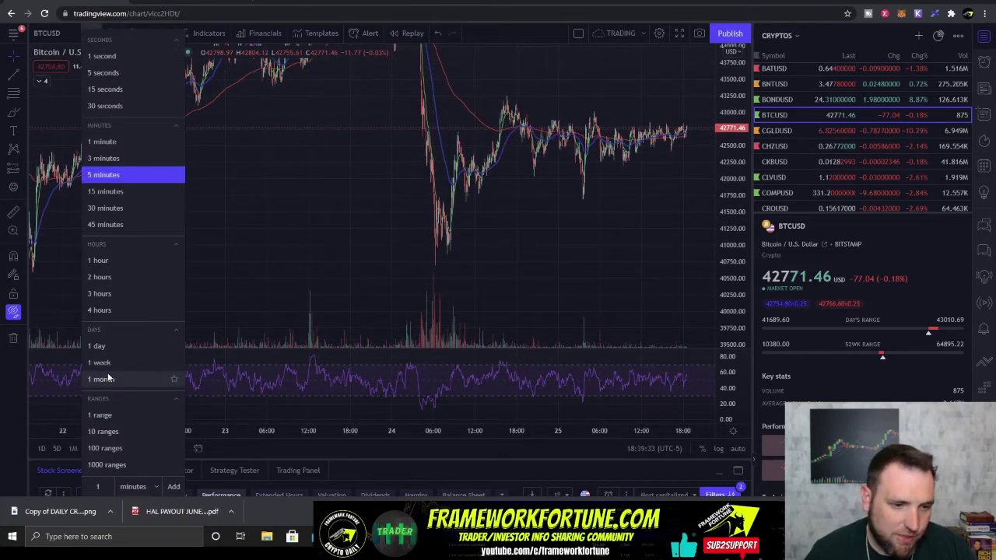
left_click(113, 346)
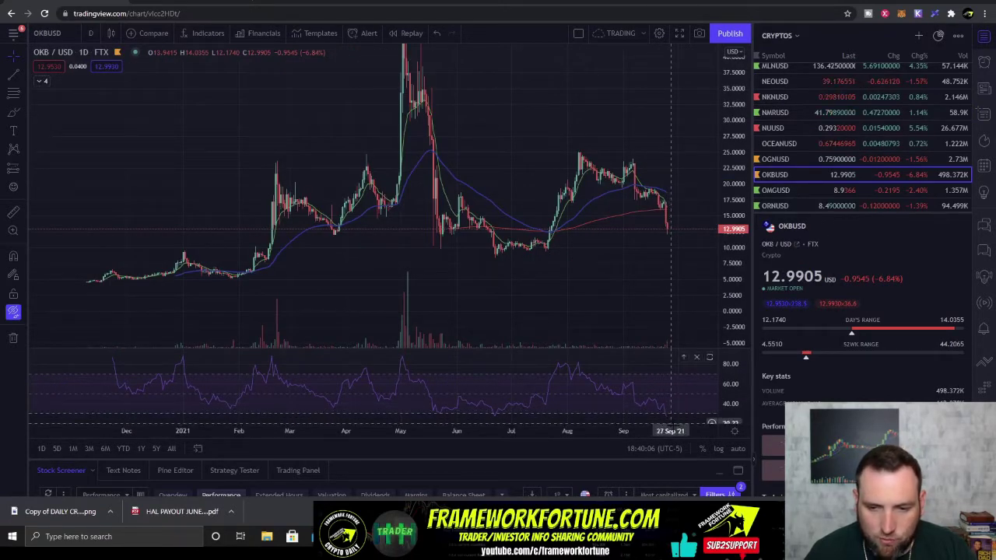
Examine OKB's latest daily RSI reading against the lower band and reset the chart view
left_click_drag(723, 421, 663, 386)
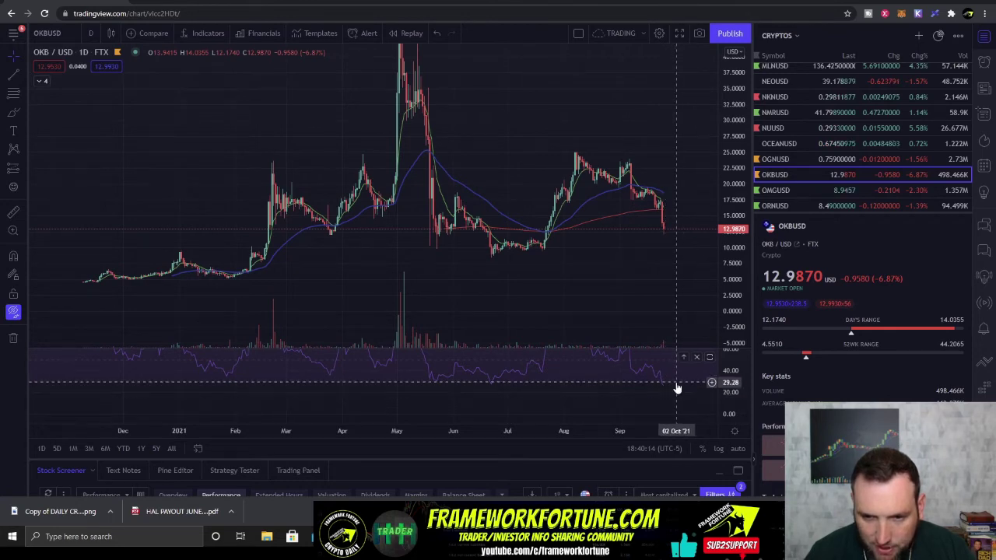
mouse_move(677, 387)
left_mouse_down()
mouse_move(677, 409)
mouse_move(660, 392)
left_mouse_up()
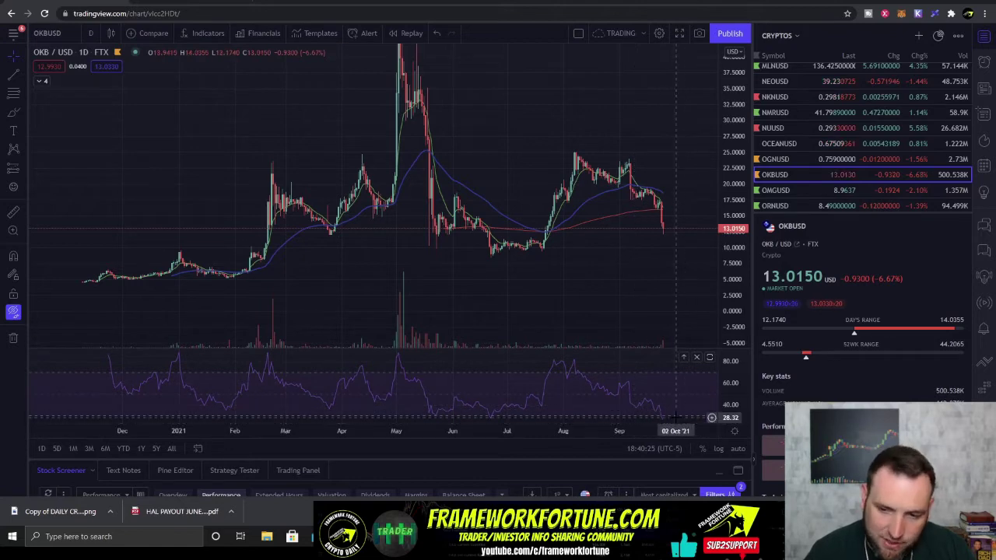
key("alt+r")
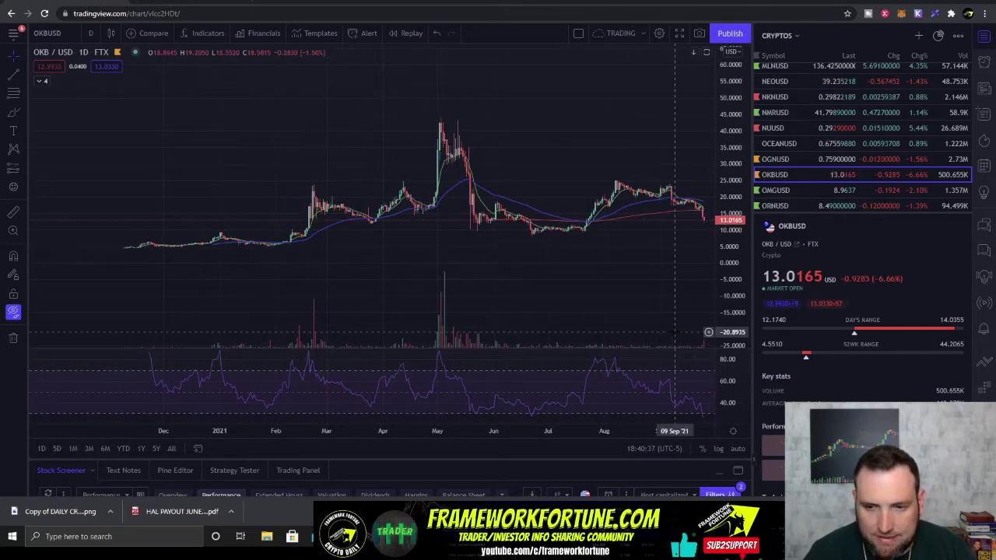
Browse the full list of built-in indicators and close it without adding any
left_click(214, 34)
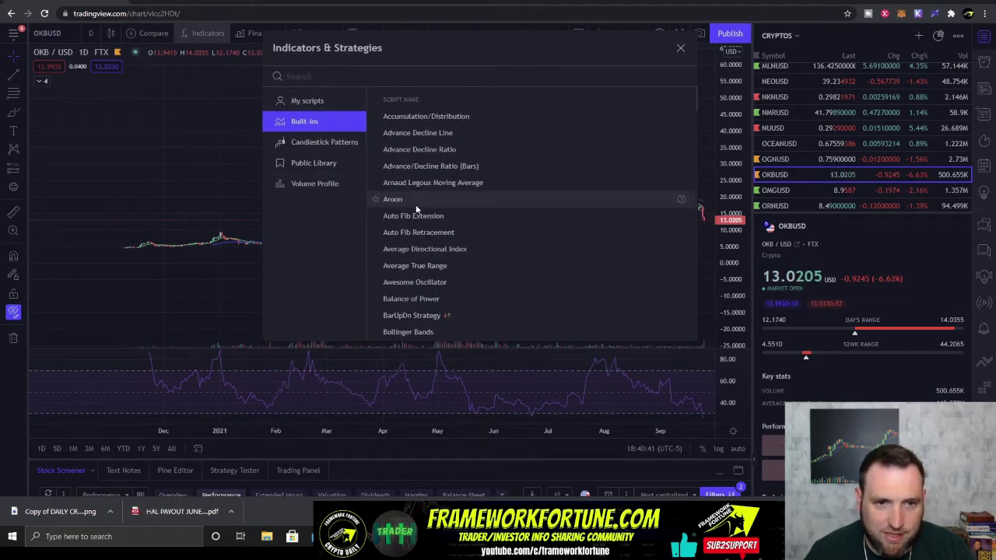
scroll(473, 139, "down", 9)
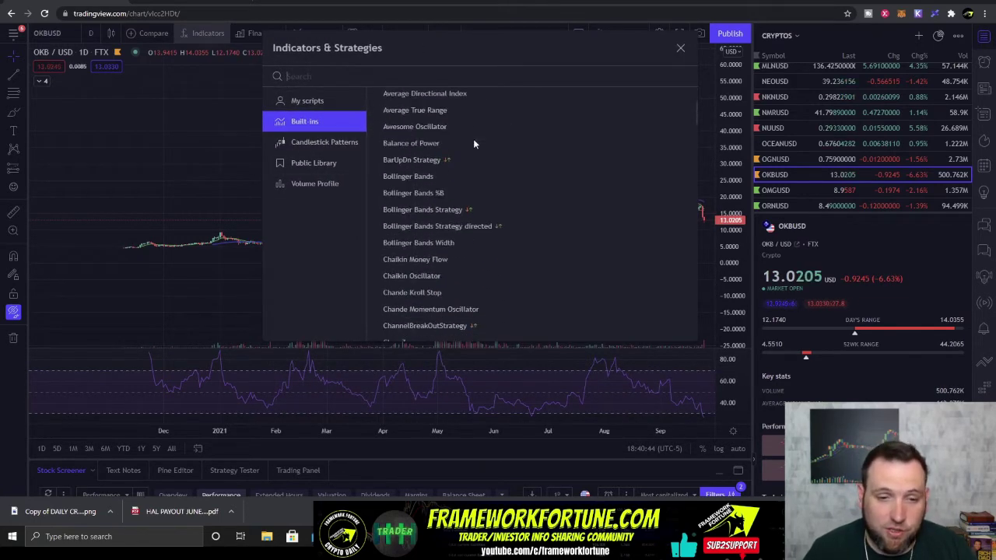
scroll(467, 198, "down", 12)
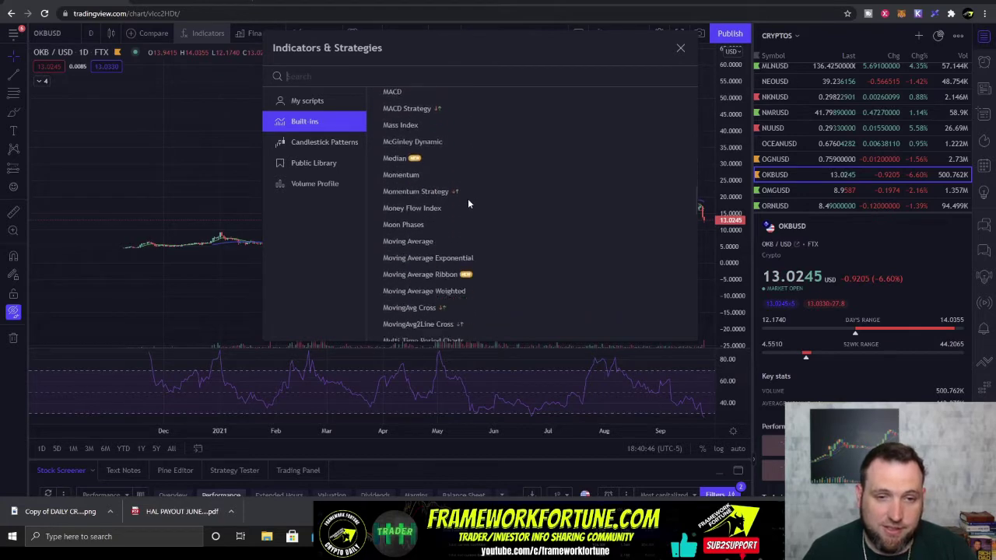
scroll(464, 223, "down", 5)
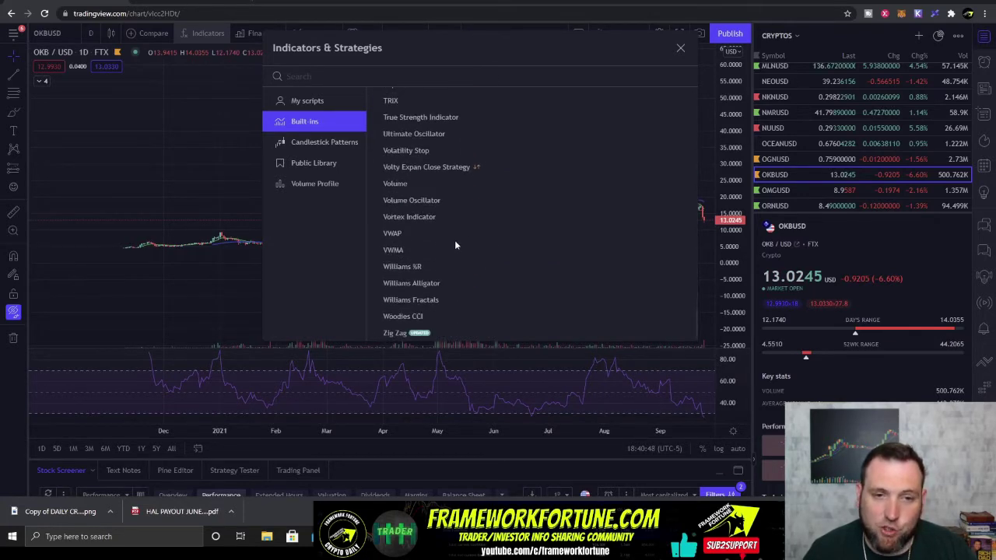
left_click(680, 48)
Examine OKB's daily price history and moving averages from late 2020 to September 2021
scroll(703, 211, "down", 2)
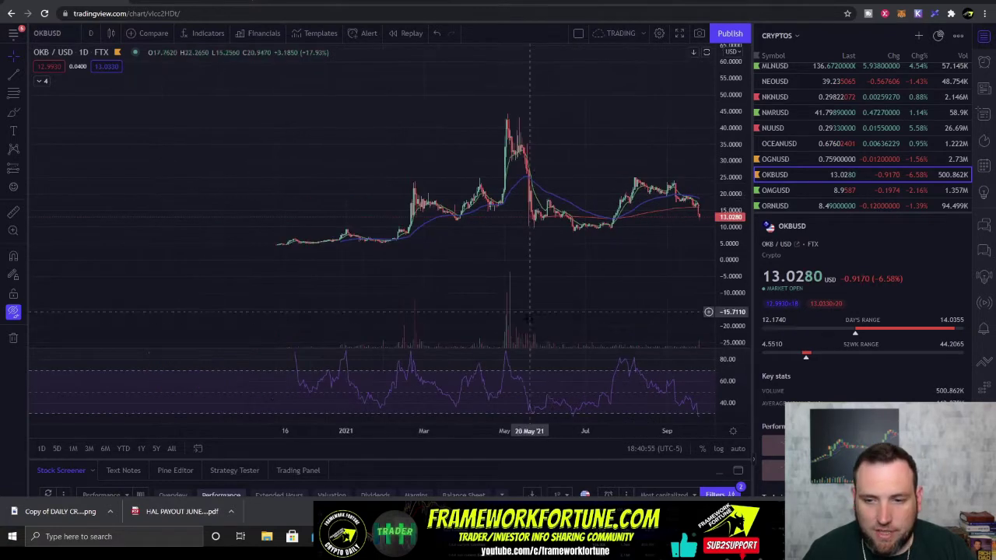
left_click_drag(524, 327, 533, 382)
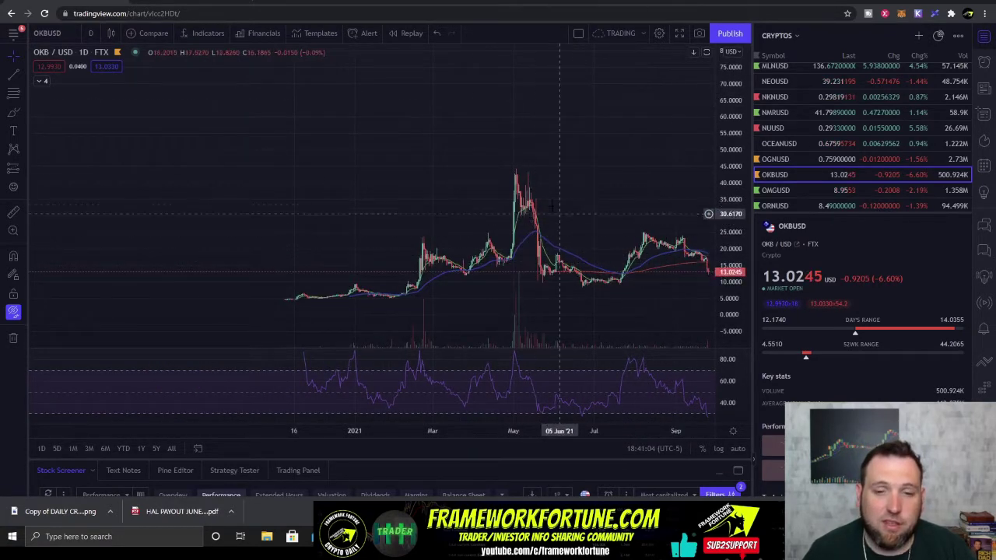
Review OKB's daily price history and switch to the BTC-USD trading page in Coinbase Pro
left_click_drag(589, 263, 645, 100)
scroll(667, 100, "up", 3)
left_click_drag(727, 97, 585, 267)
key("alt+Tab")
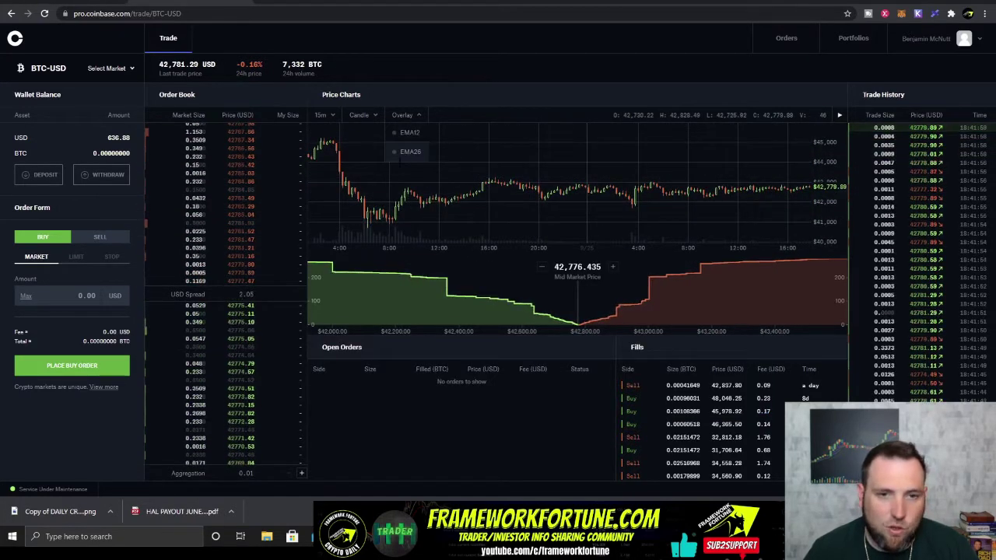
Overlay EMA12 and EMA26 on the BTC-USD price chart and remove both overlays
left_click(412, 151)
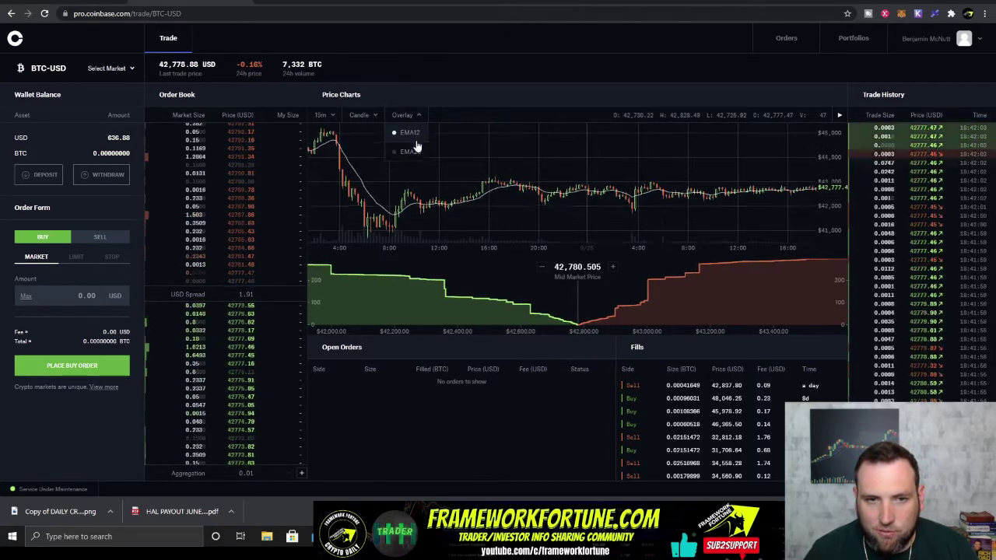
left_click(410, 133)
left_click(405, 117)
left_click(404, 117)
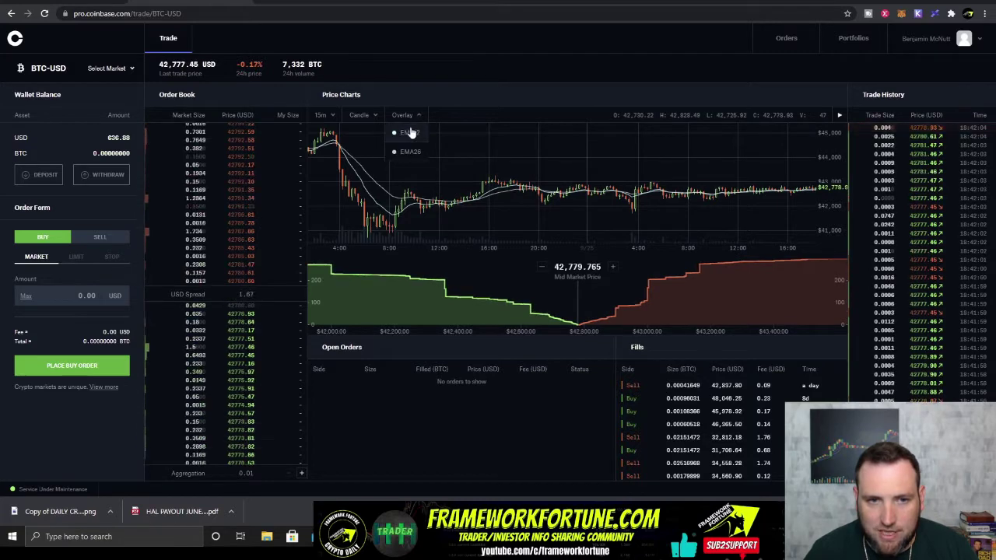
left_click(411, 133)
left_click(408, 151)
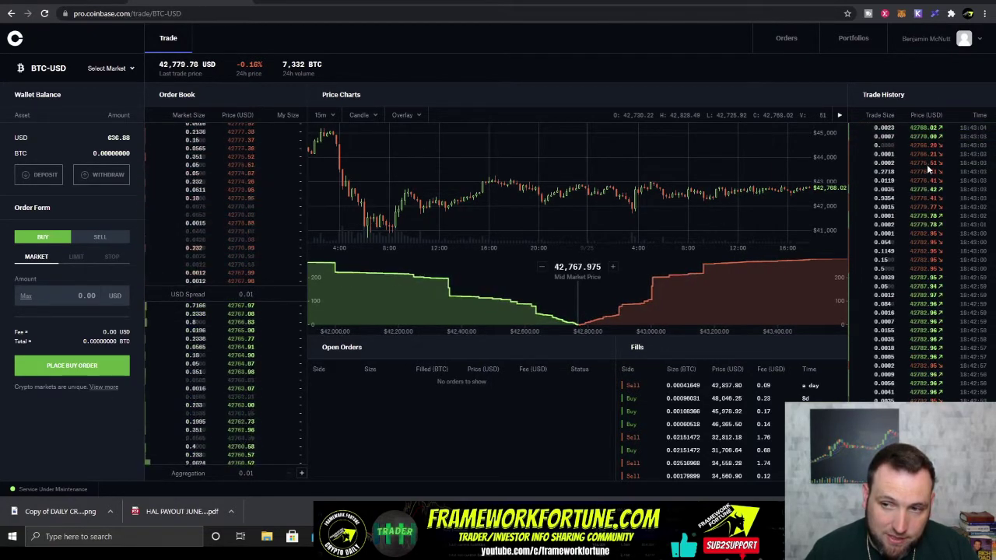
Examine Bitcoin's 15-minute candles and the buy and sell levels in the order book
scroll(811, 208, "up", 5)
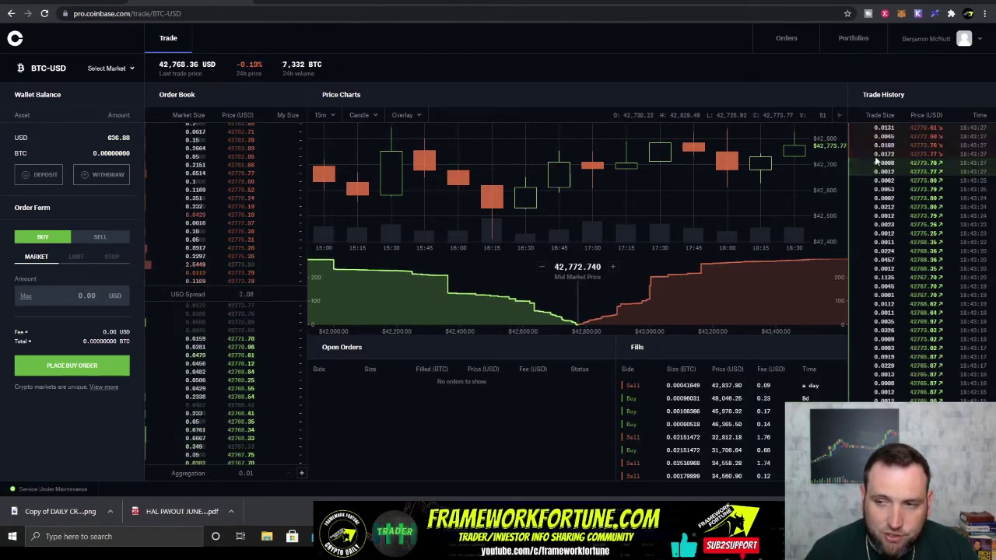
scroll(576, 179, "down", 5)
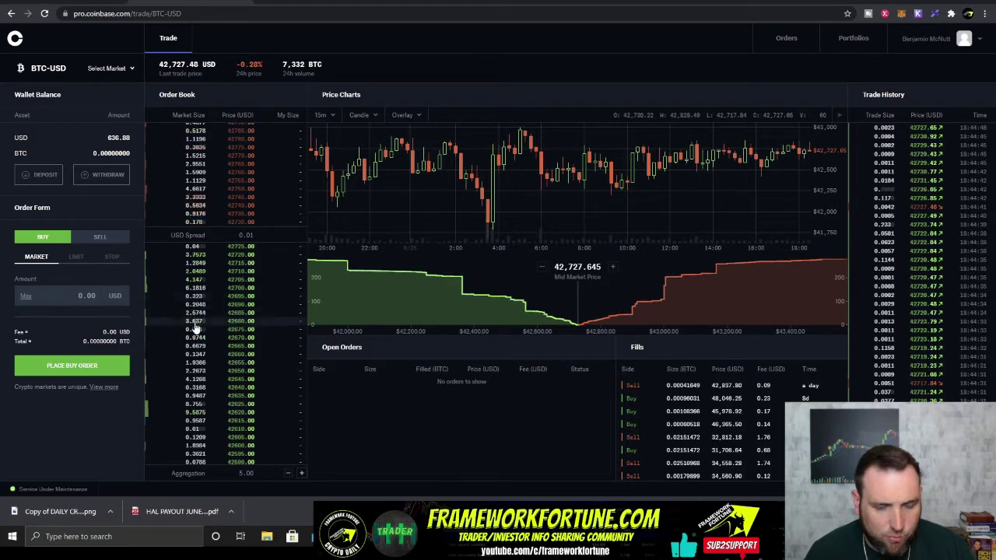
scroll(196, 300, "down", 2)
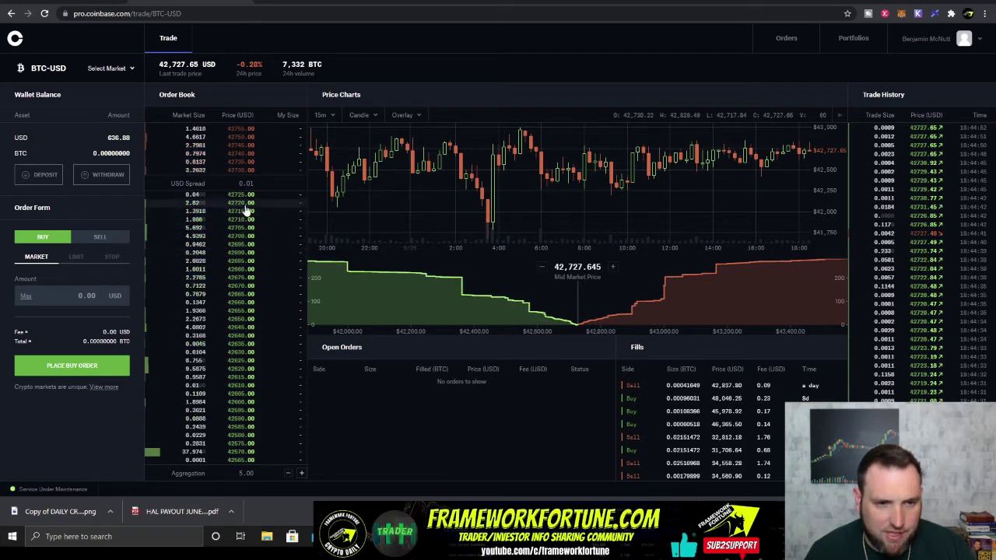
scroll(253, 218, "up", 10)
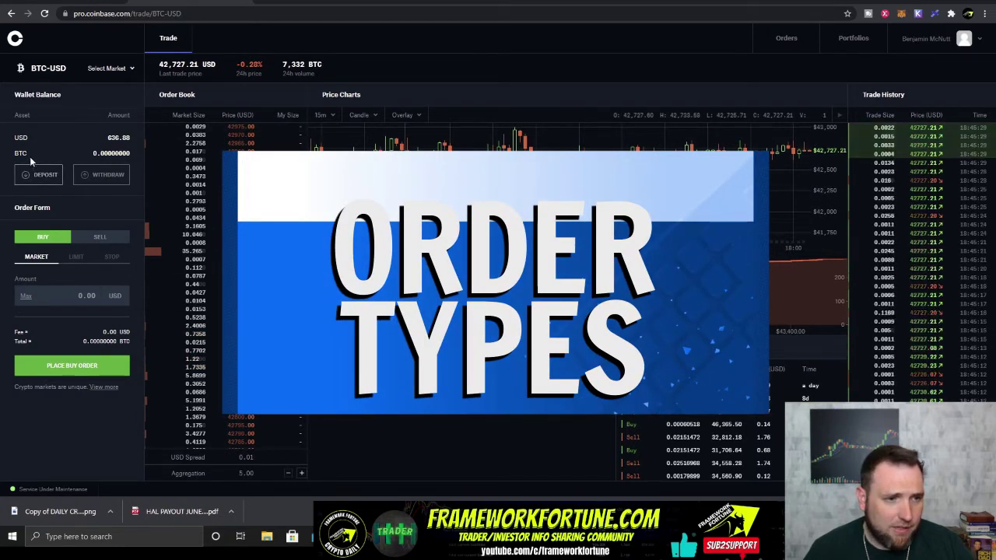
Compare the market, limit and stop order forms for buying Bitcoin
left_click(77, 258)
left_click(53, 263)
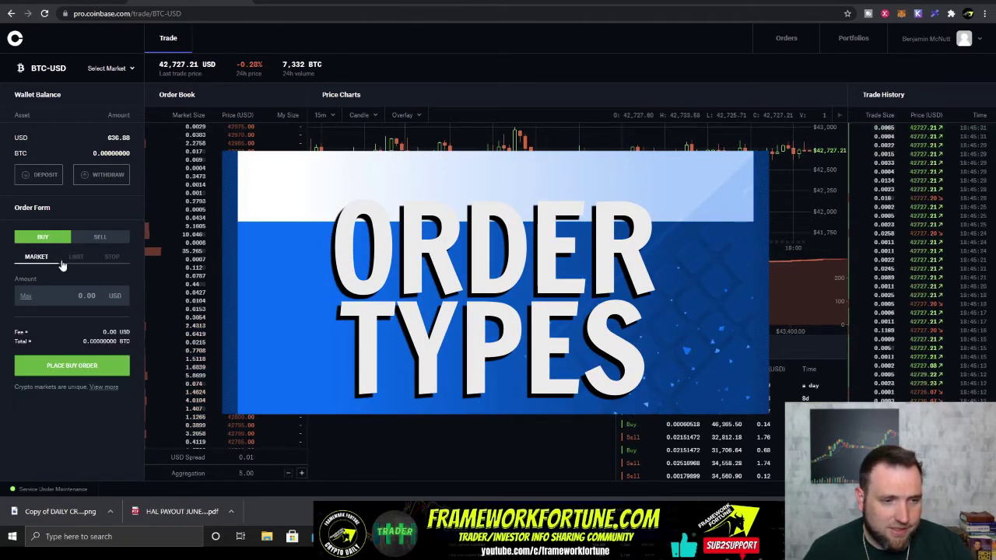
left_click(111, 256)
left_click(77, 257)
right_click(13, 261)
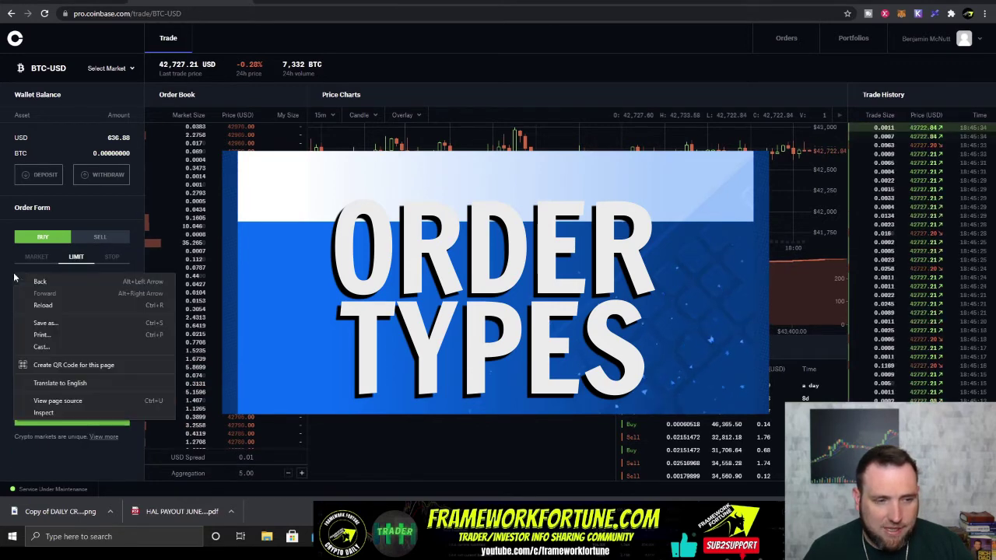
key("Escape")
left_click(35, 263)
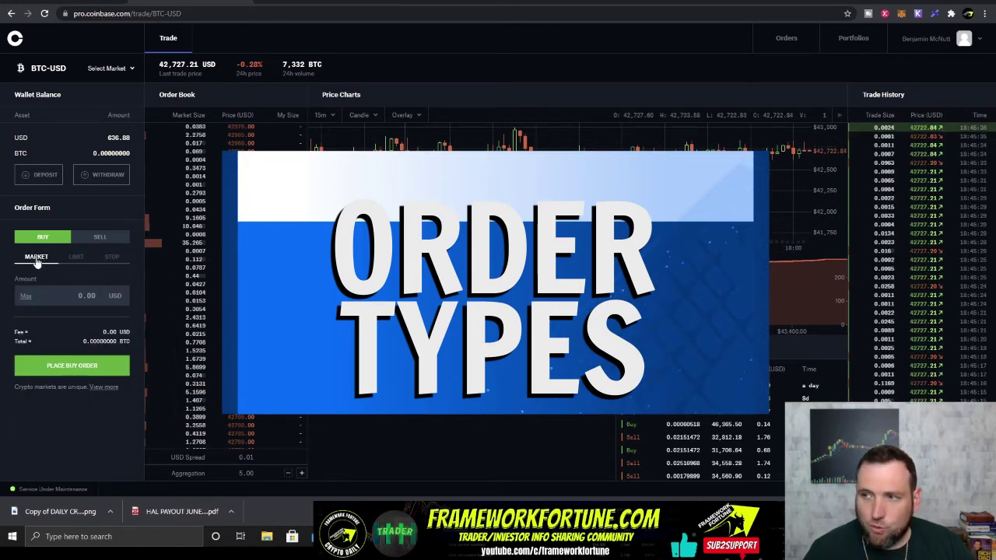
left_click(74, 258)
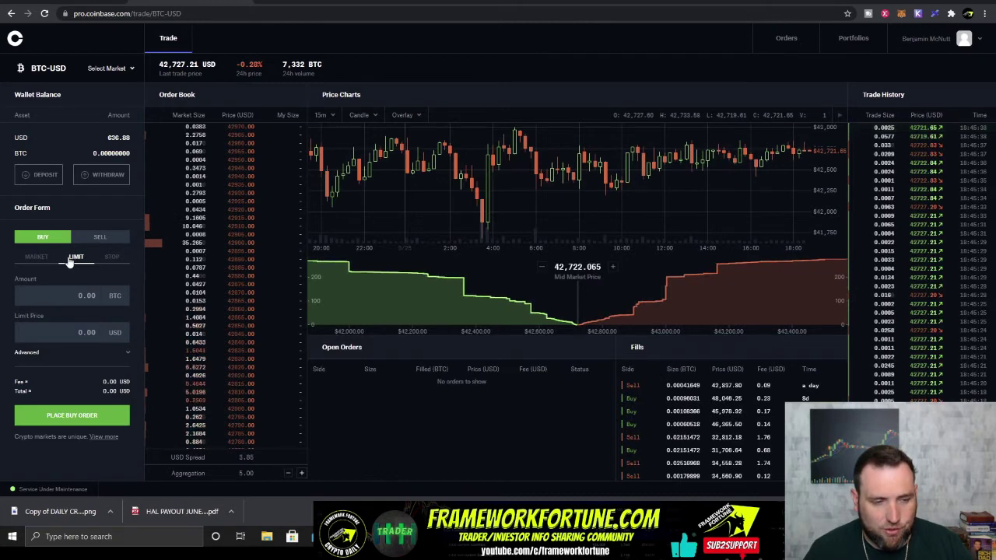
left_click(39, 258)
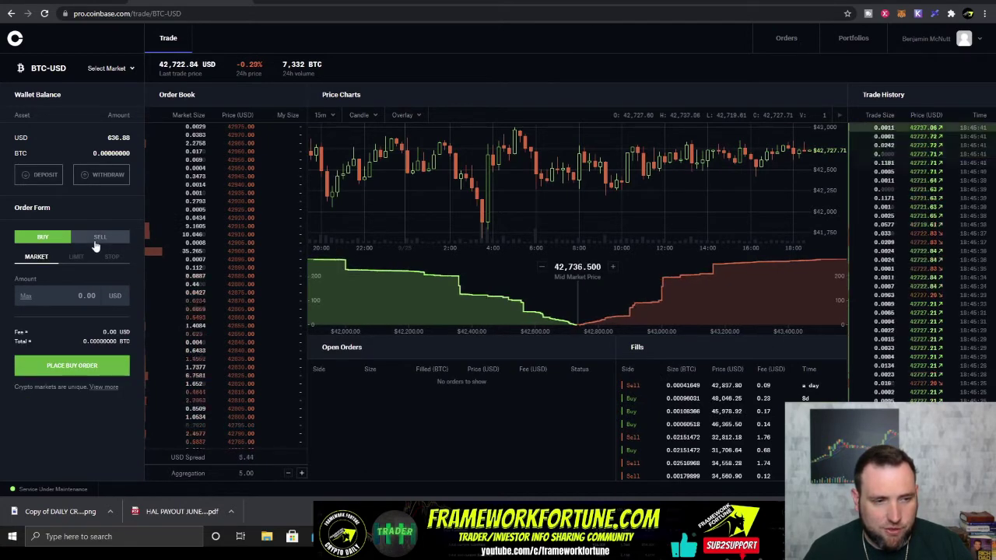
Check the market and limit forms for selling Bitcoin and fill in a market buy order for the maximum 636.88 USD
left_click(95, 238)
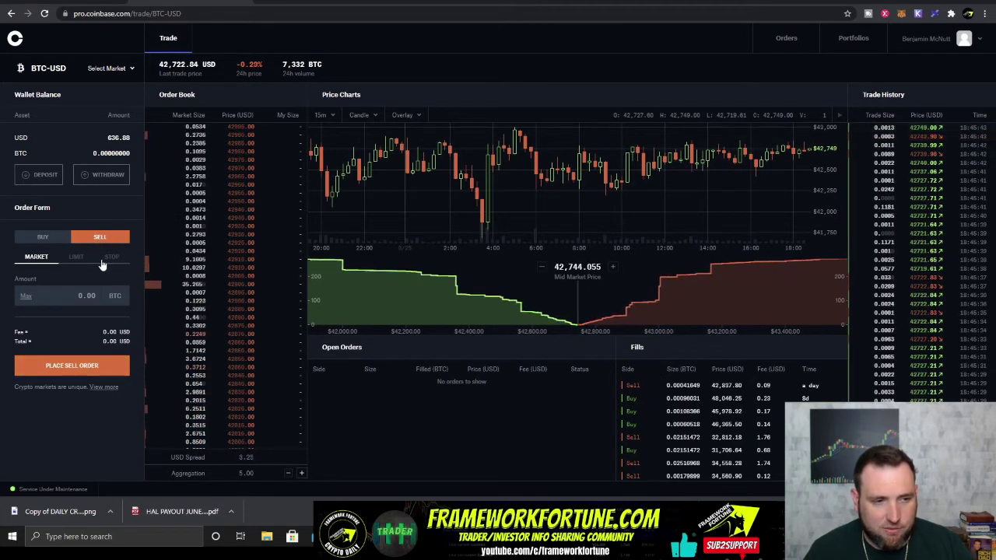
left_click(74, 259)
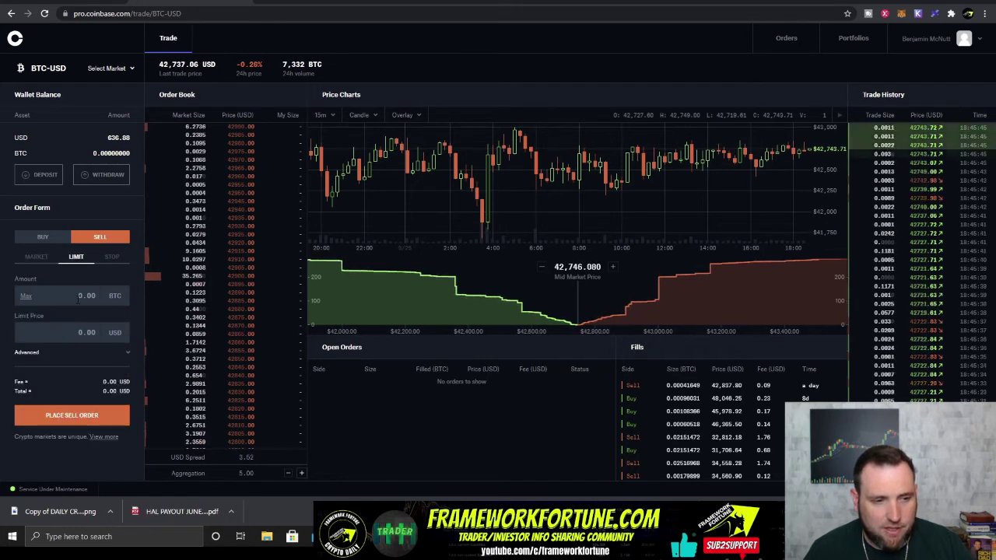
left_click(44, 260)
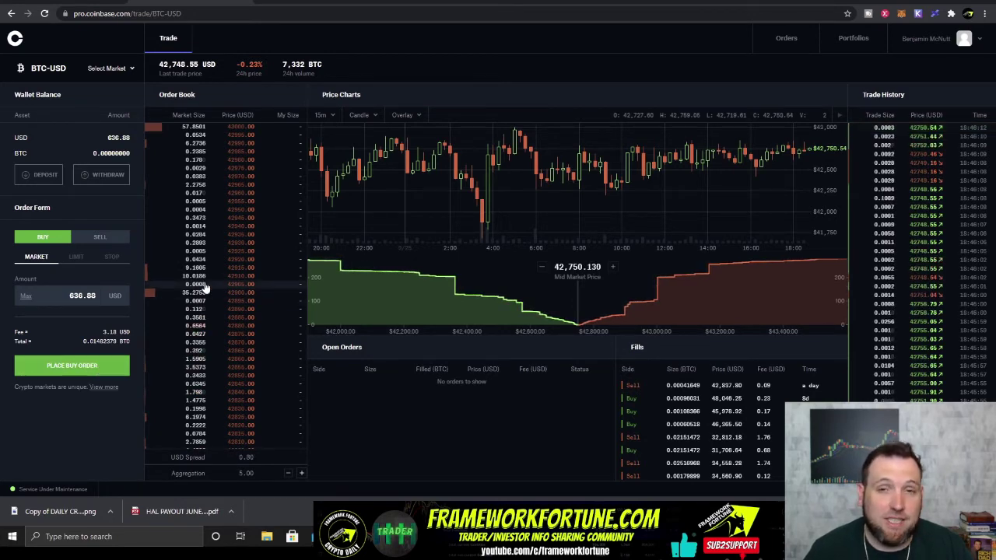
scroll(779, 201, "up", 5)
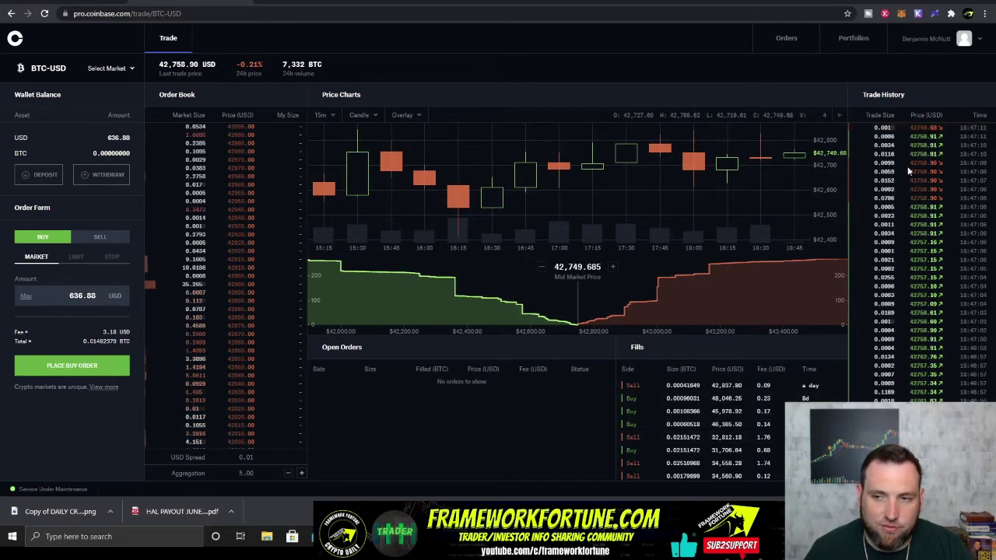
Fill in a limit buy order for the maximum amount of 0.01475815 BTC with a limit price of 42800 USD
left_click(75, 256)
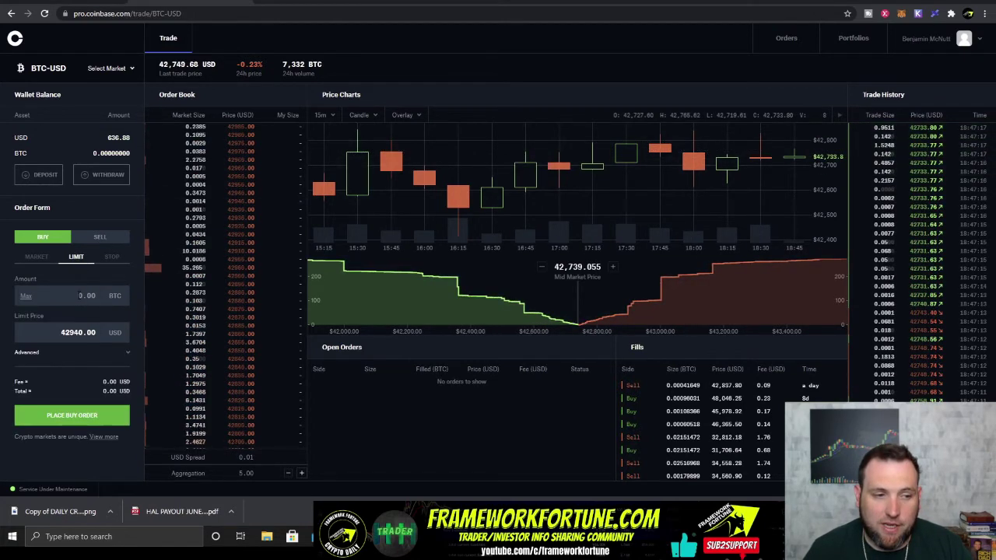
left_click(26, 296)
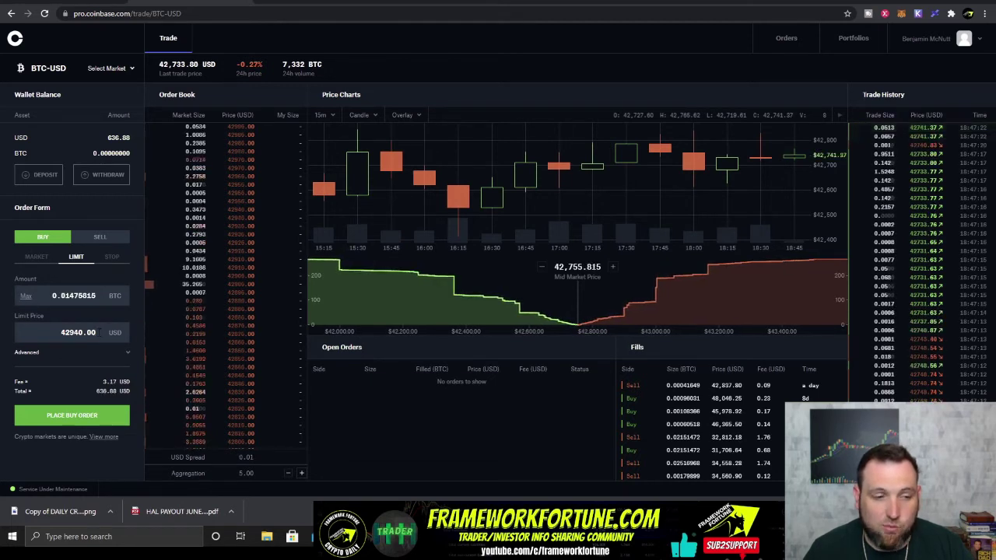
double_click(48, 332)
left_click(38, 333)
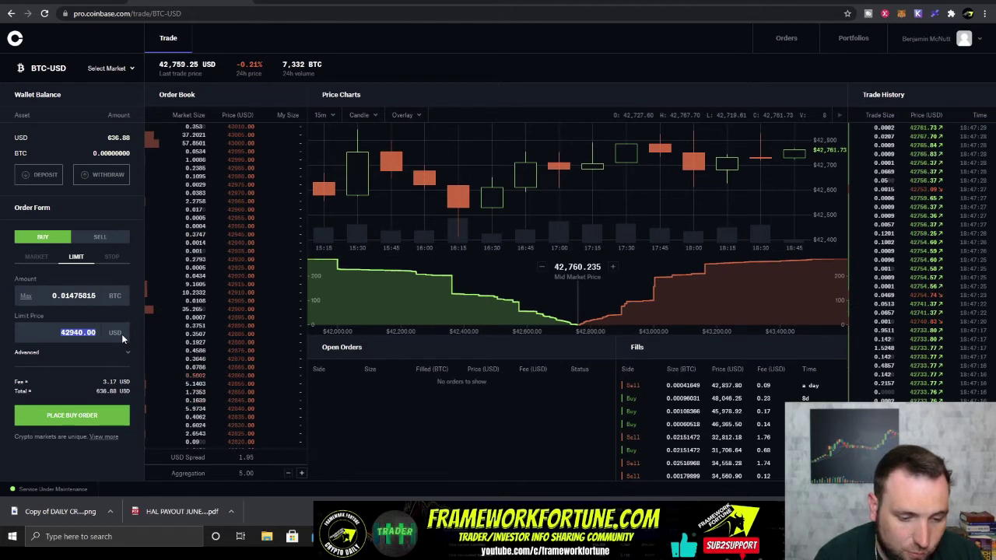
type("42")
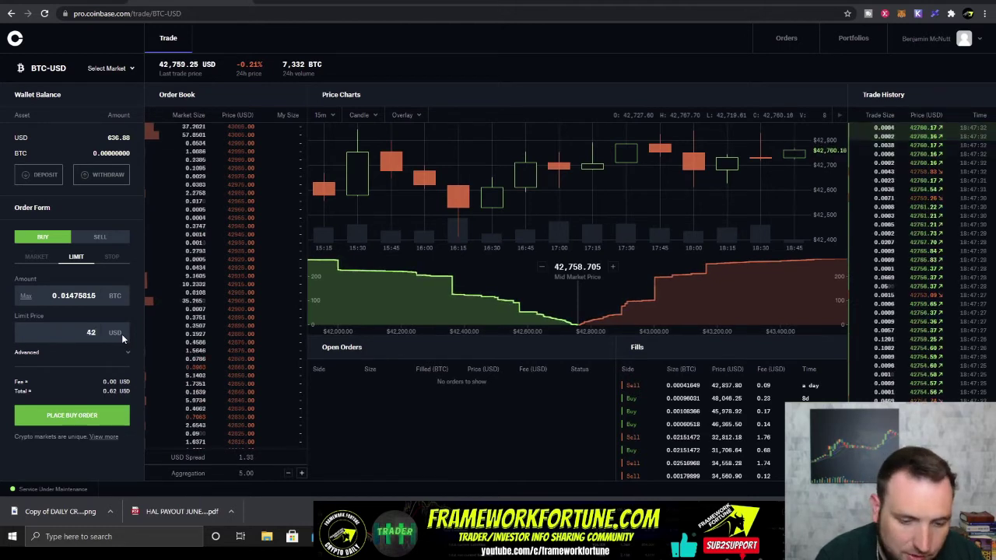
type("000")
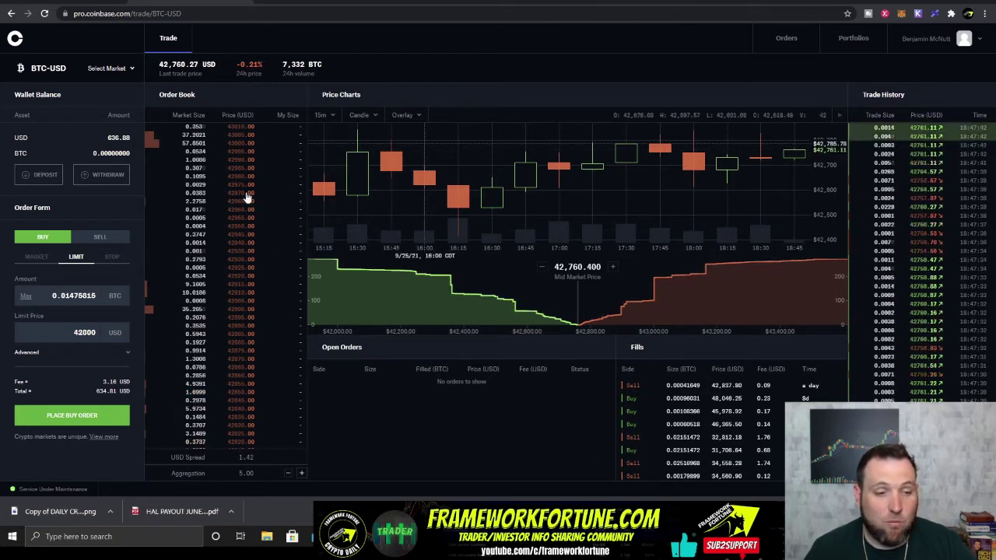
double_click(86, 332)
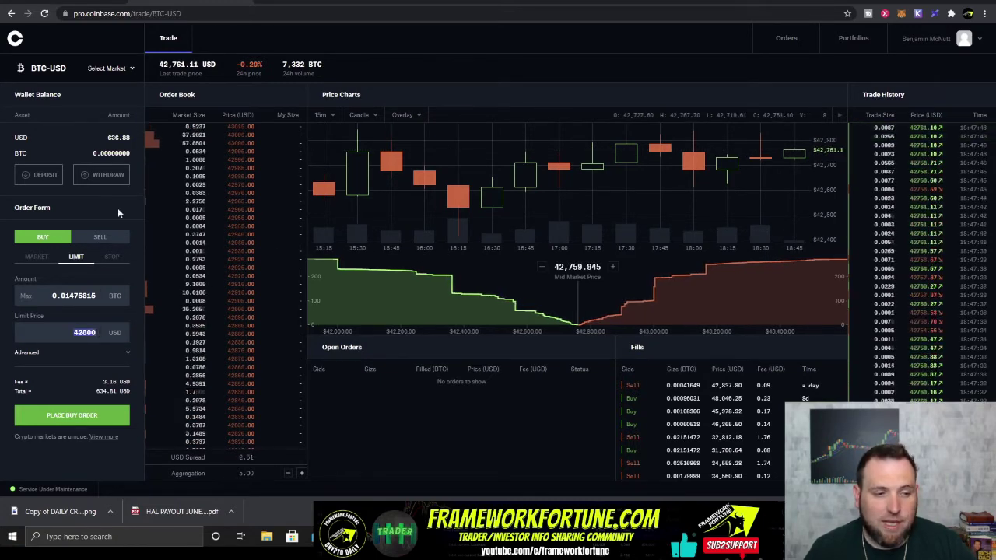
left_click(114, 205)
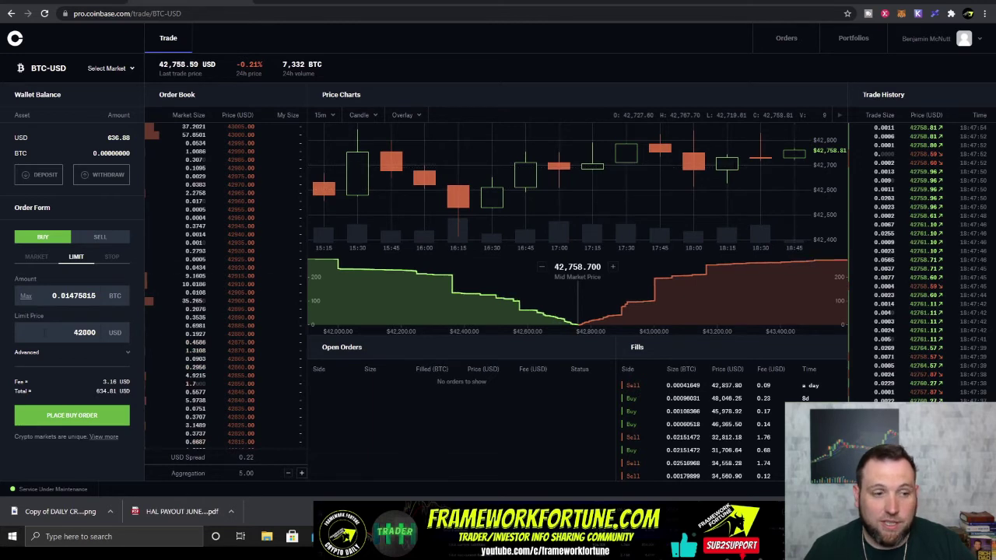
left_click_drag(55, 332, 97, 353)
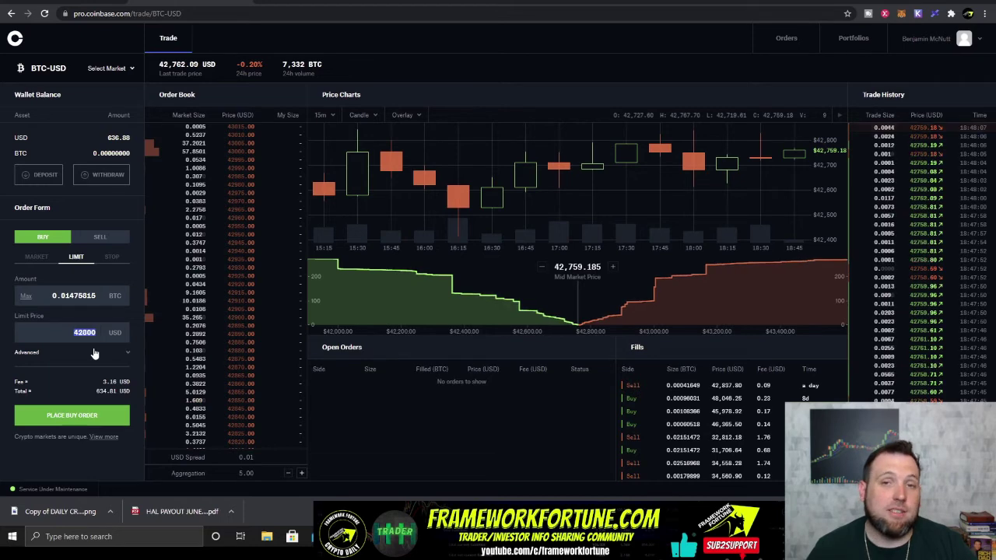
Fill in a stop buy order for the maximum BTC amount with a stop price of 40000 USD
left_click(112, 257)
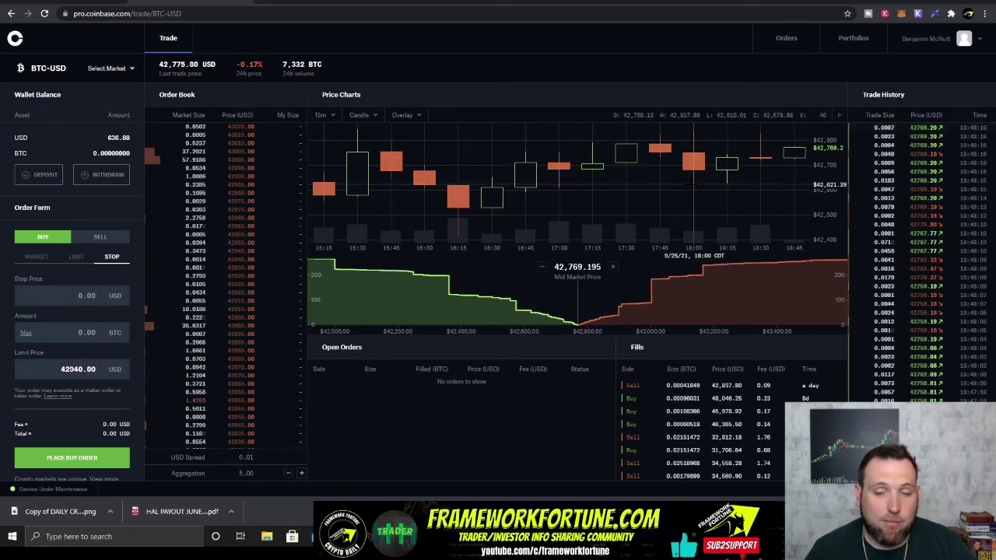
scroll(694, 198, "down", 5)
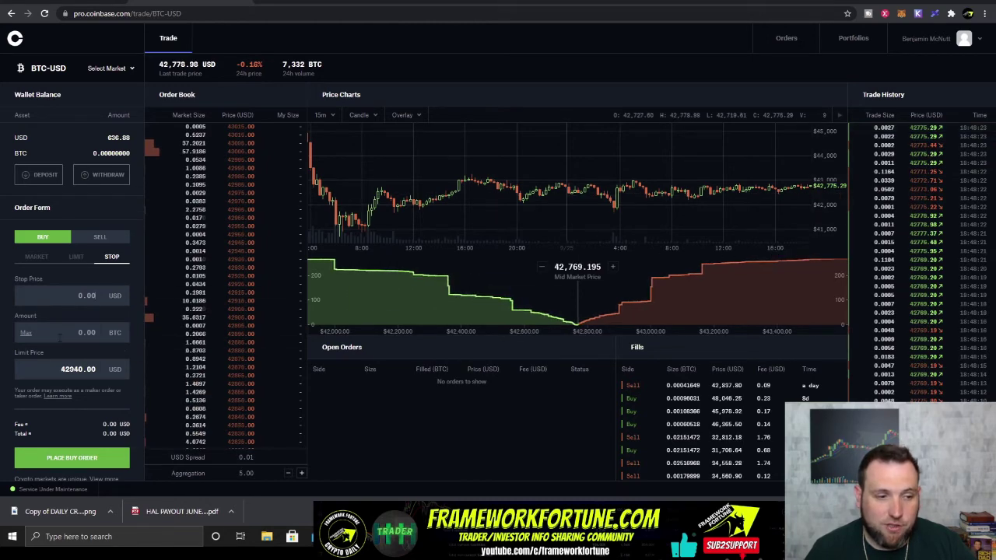
left_click(26, 332)
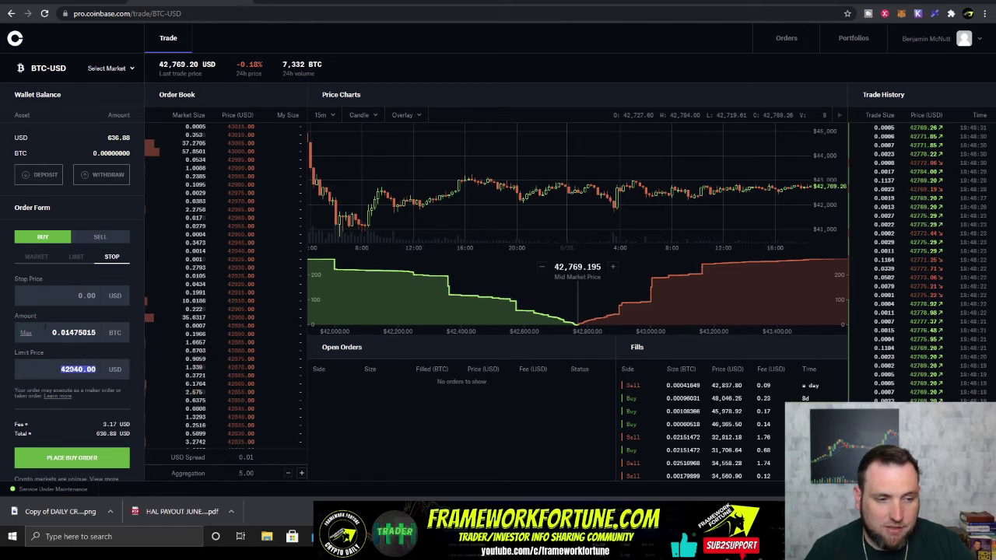
left_click(107, 299)
type("40000")
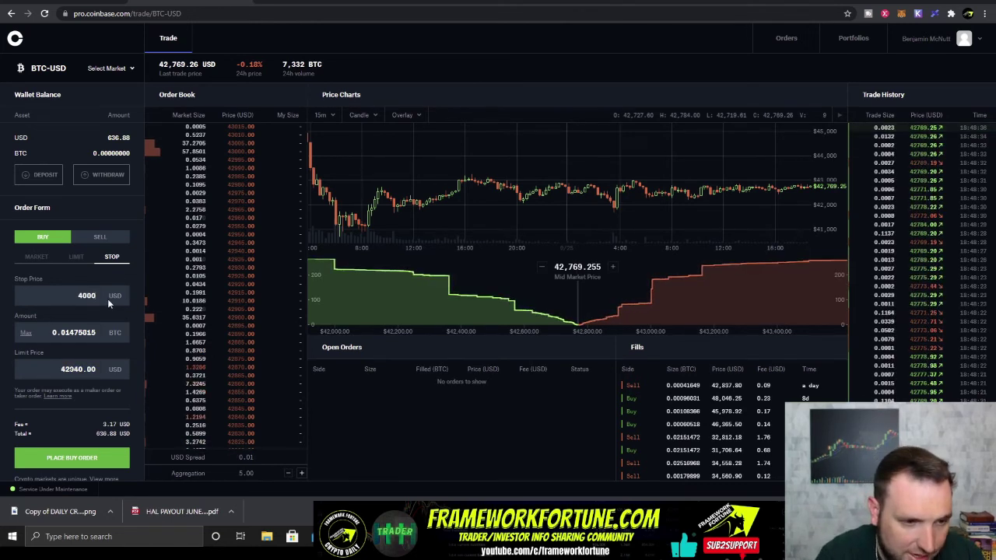
Change the stop order to a sell with a limit price of 40000 USD and view Bitcoin's daily price chart
left_click(100, 236)
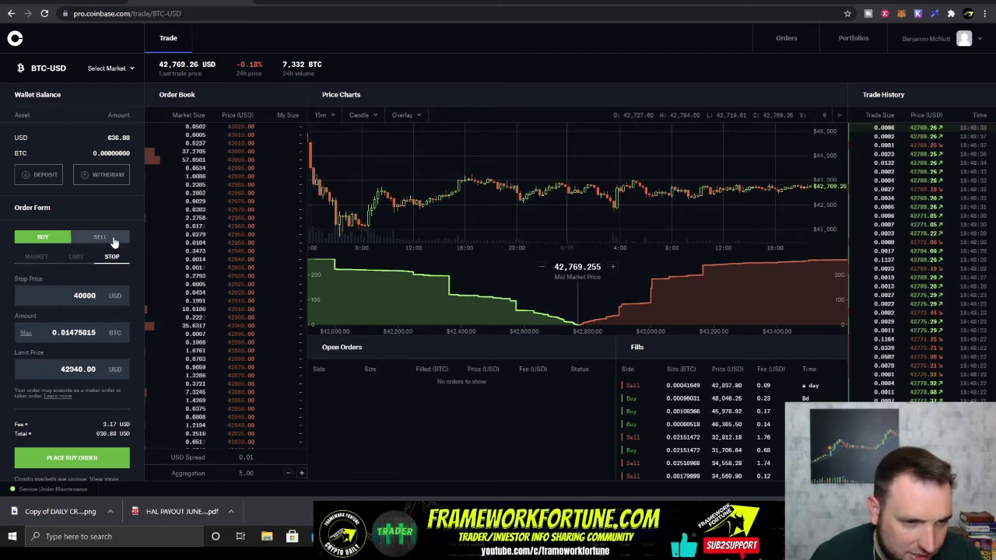
left_click(62, 369)
type("40000")
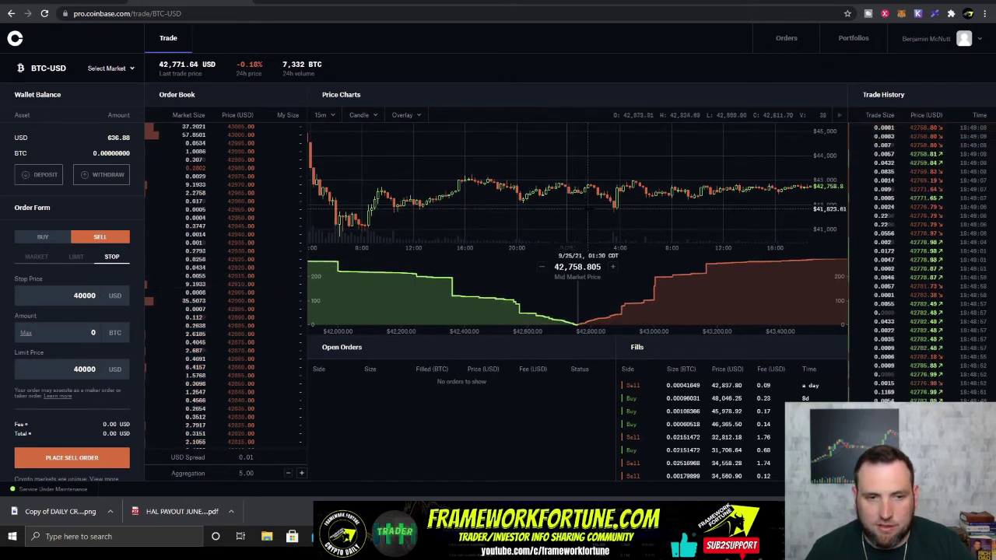
scroll(702, 227, "down", 1)
scroll(702, 228, "down", 3)
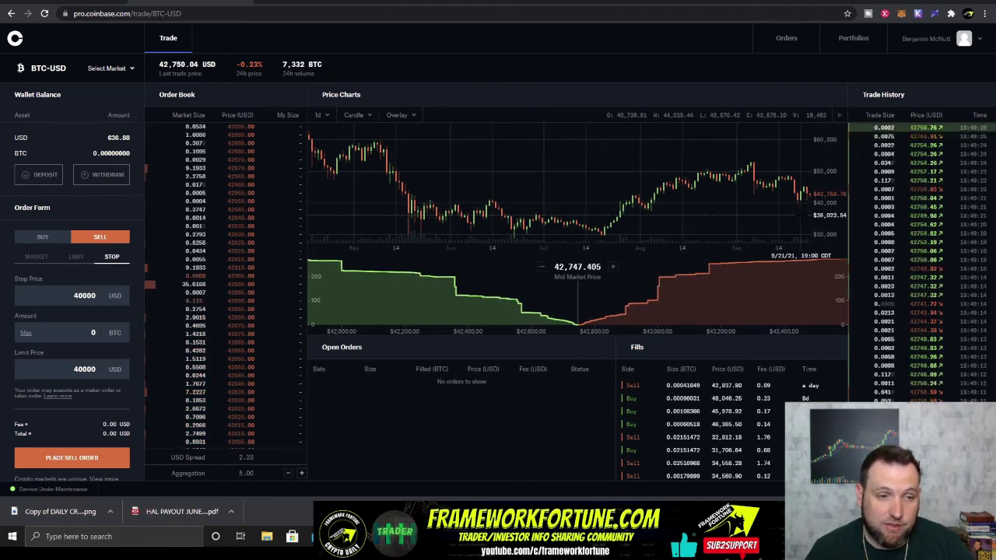
Review the market, limit and stop forms for selling and return the stop order to the buy side
left_click(37, 256)
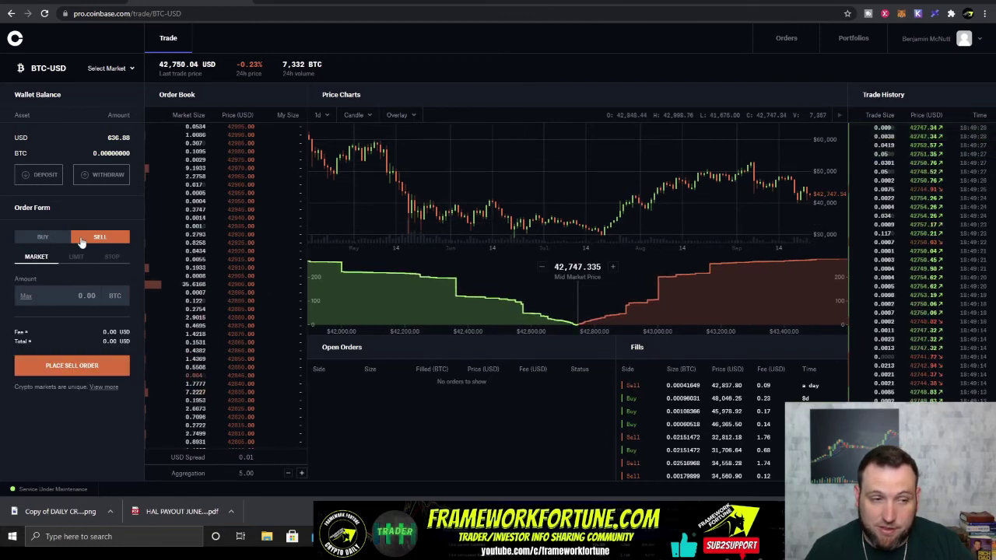
left_click(75, 257)
left_click(112, 256)
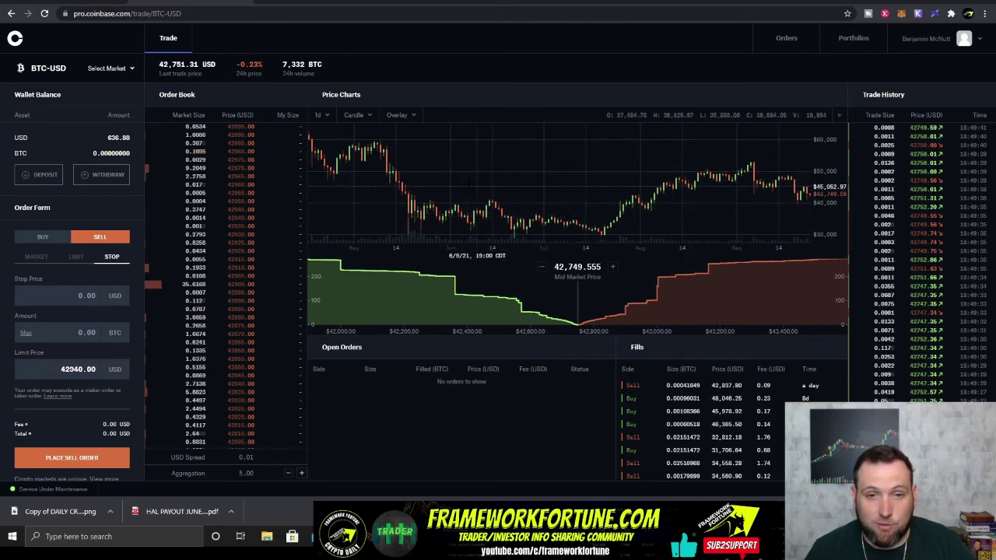
left_click(46, 237)
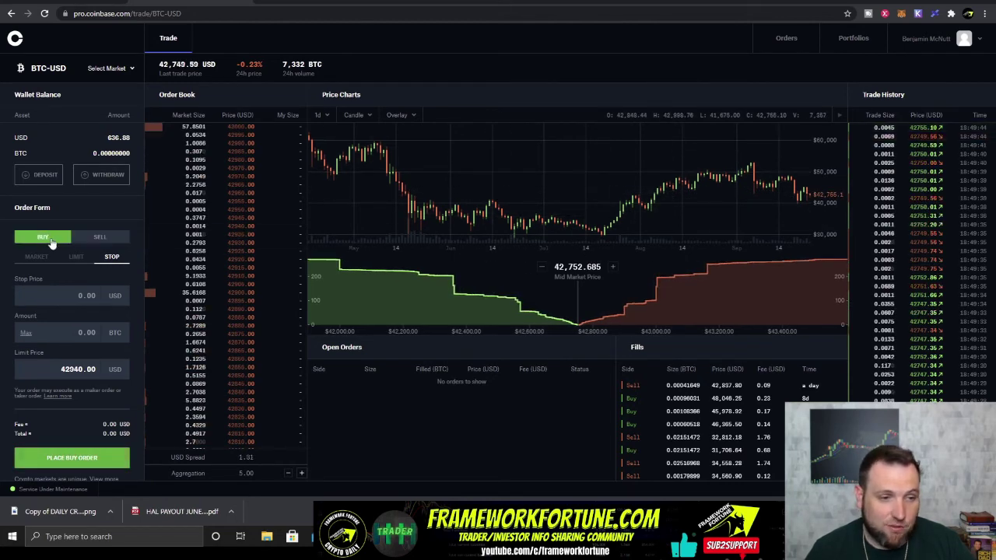